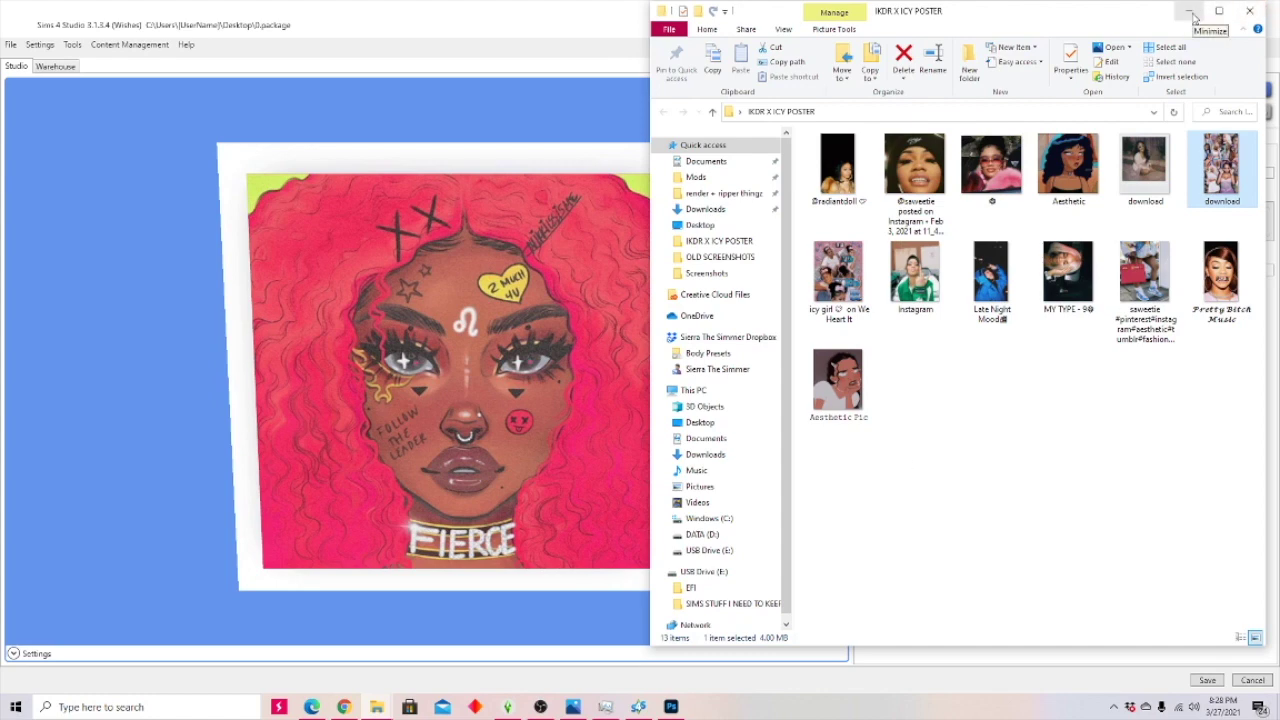
# - Export the poster's current texture as a PNG image named 0 to the Desktop
pyautogui.click(1190, 12)
pyautogui.moveTo(676, 710)
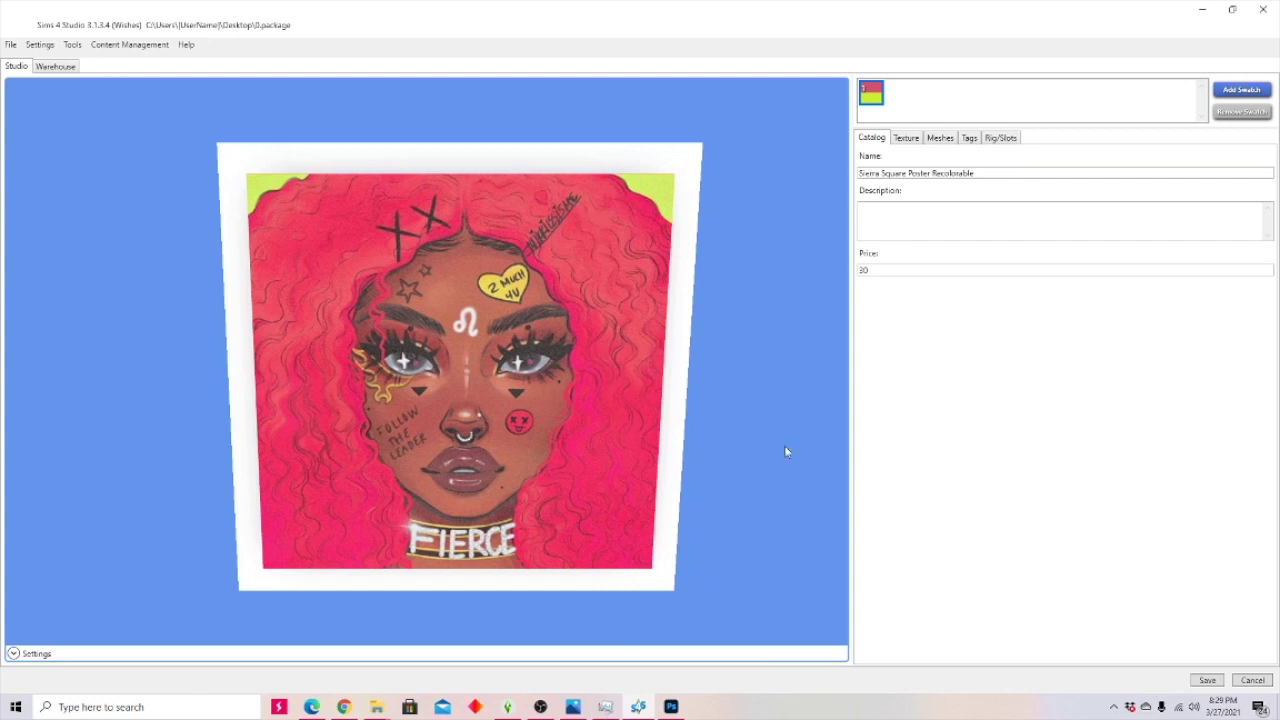
pyautogui.click(908, 139)
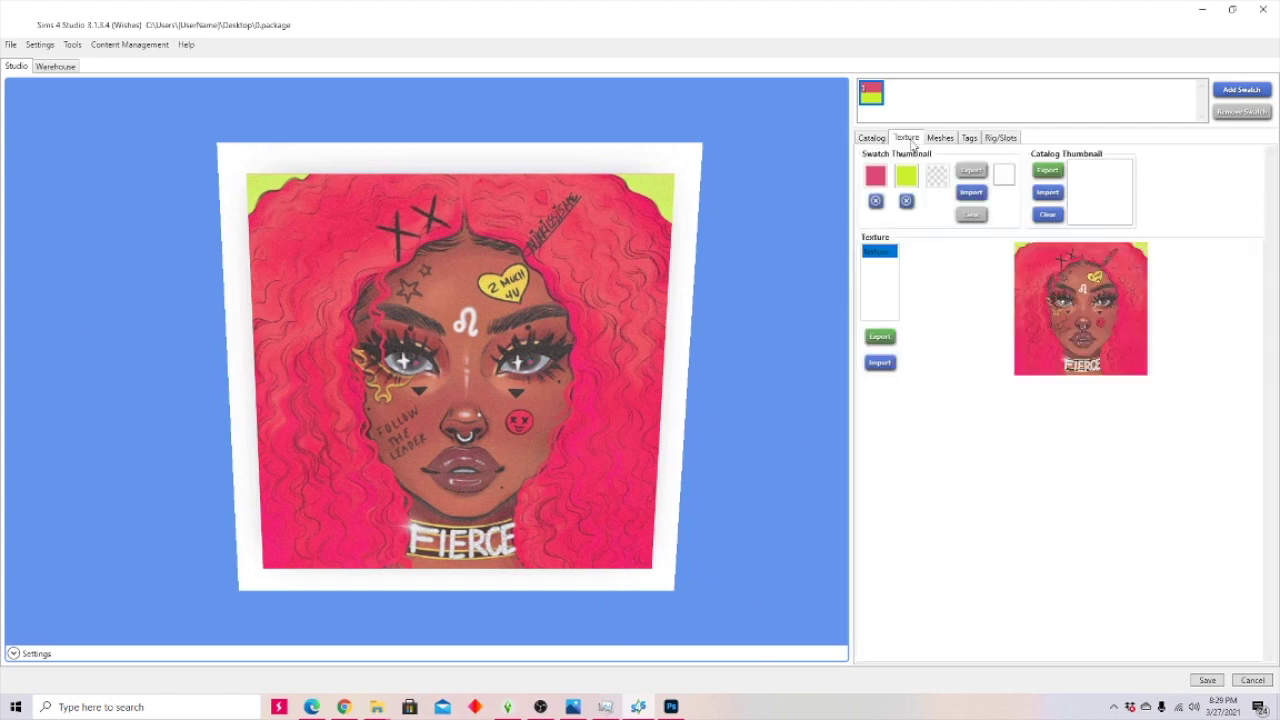
pyautogui.click(886, 340)
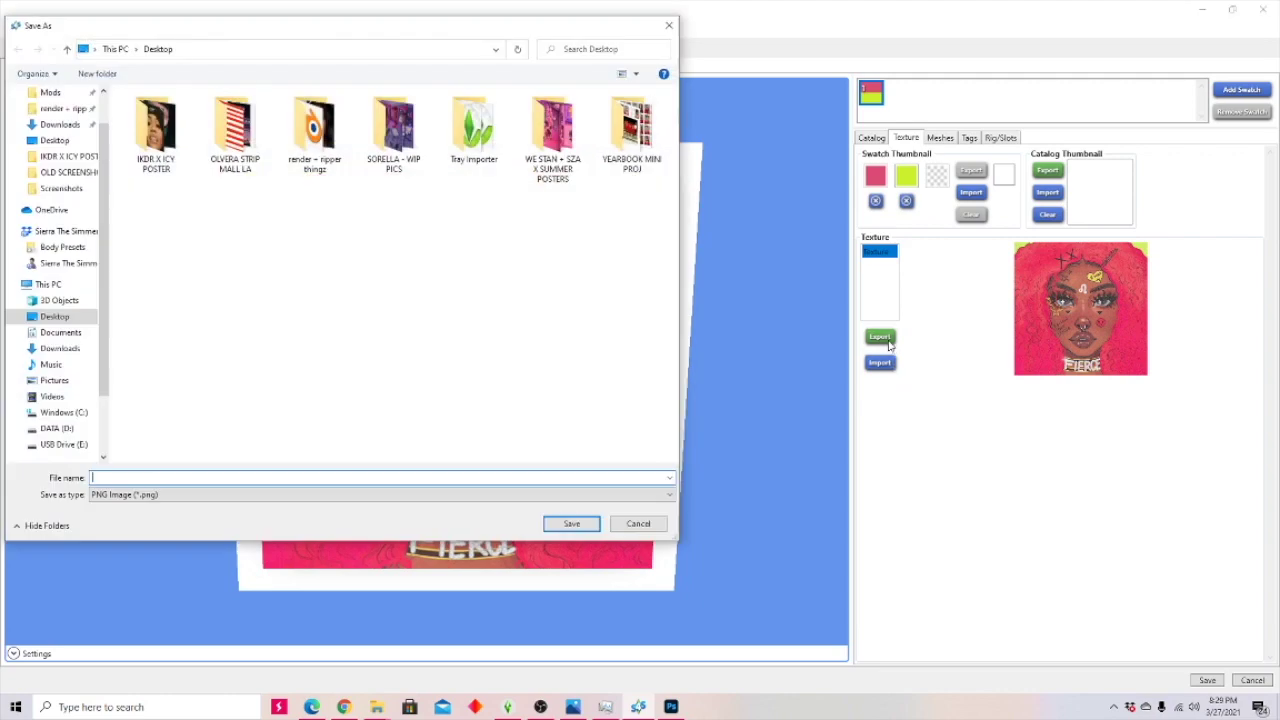
pyautogui.write('0')
pyautogui.press('Return')
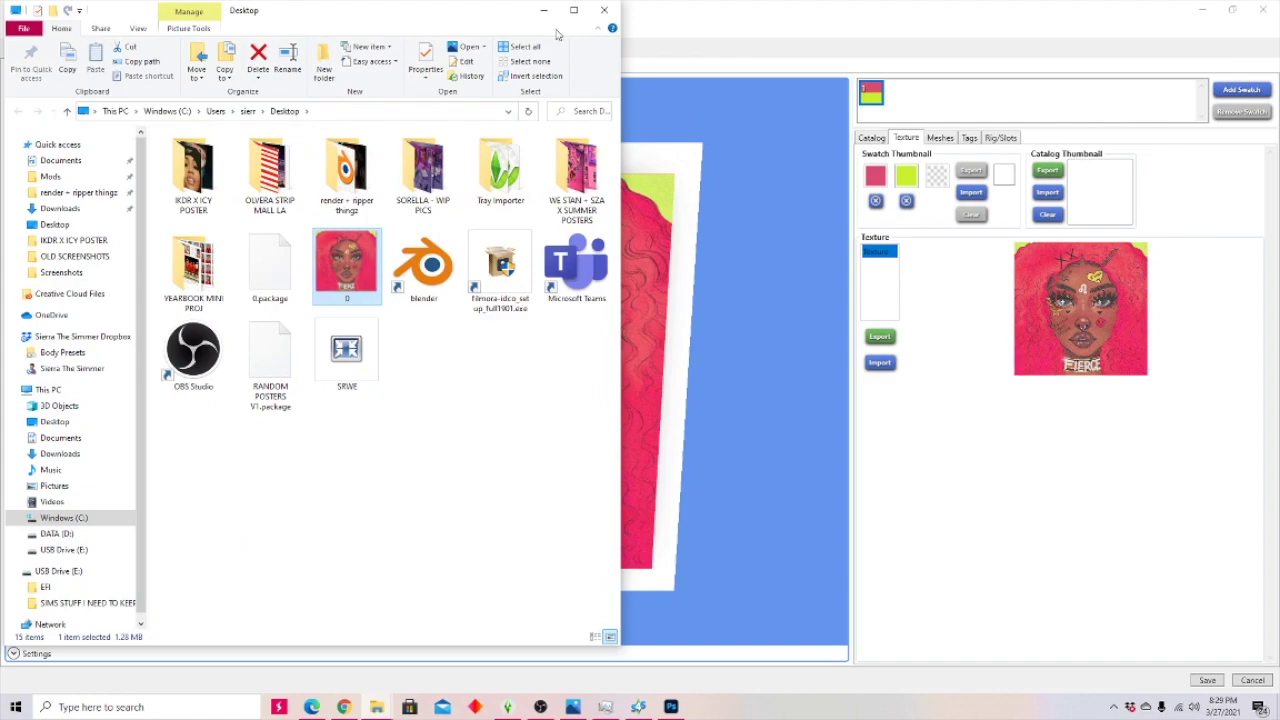
# - Switch to Photoshop and open the exported 0 PNG image from the Desktop
pyautogui.click(543, 10)
pyautogui.click(671, 707)
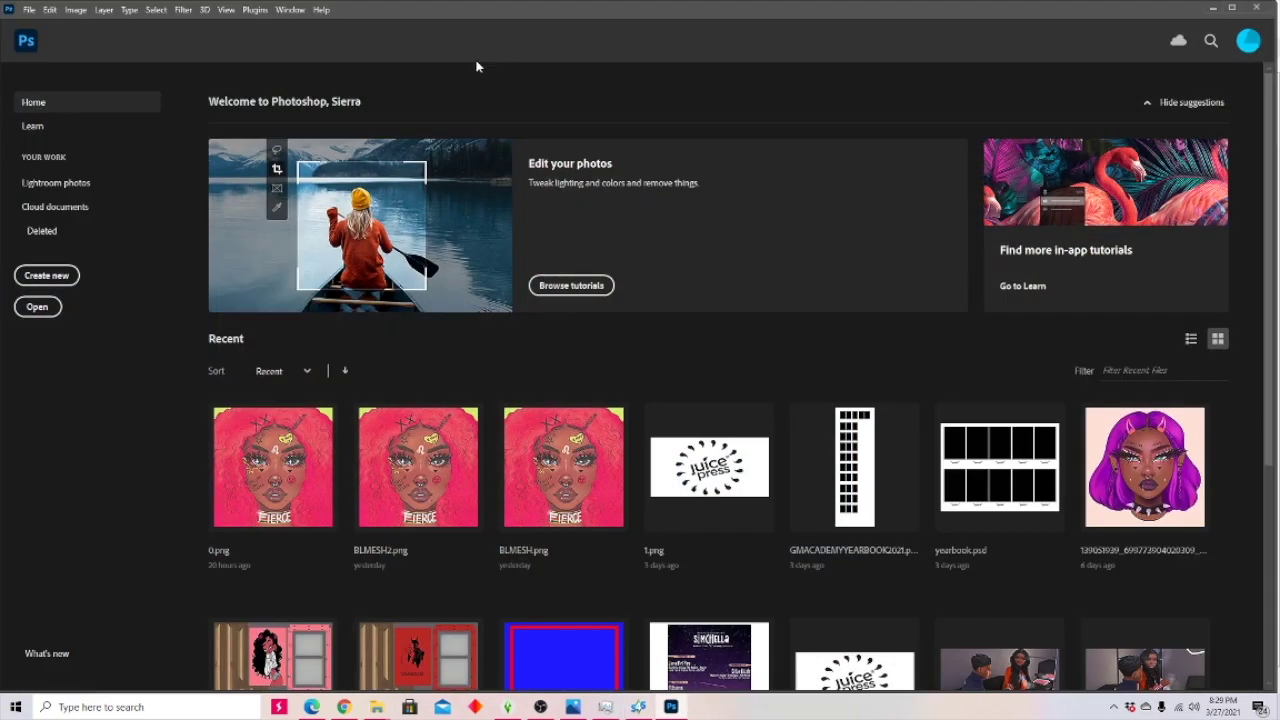
pyautogui.click(49, 10)
pyautogui.click(49, 10)
pyautogui.click(29, 10)
pyautogui.click(62, 36)
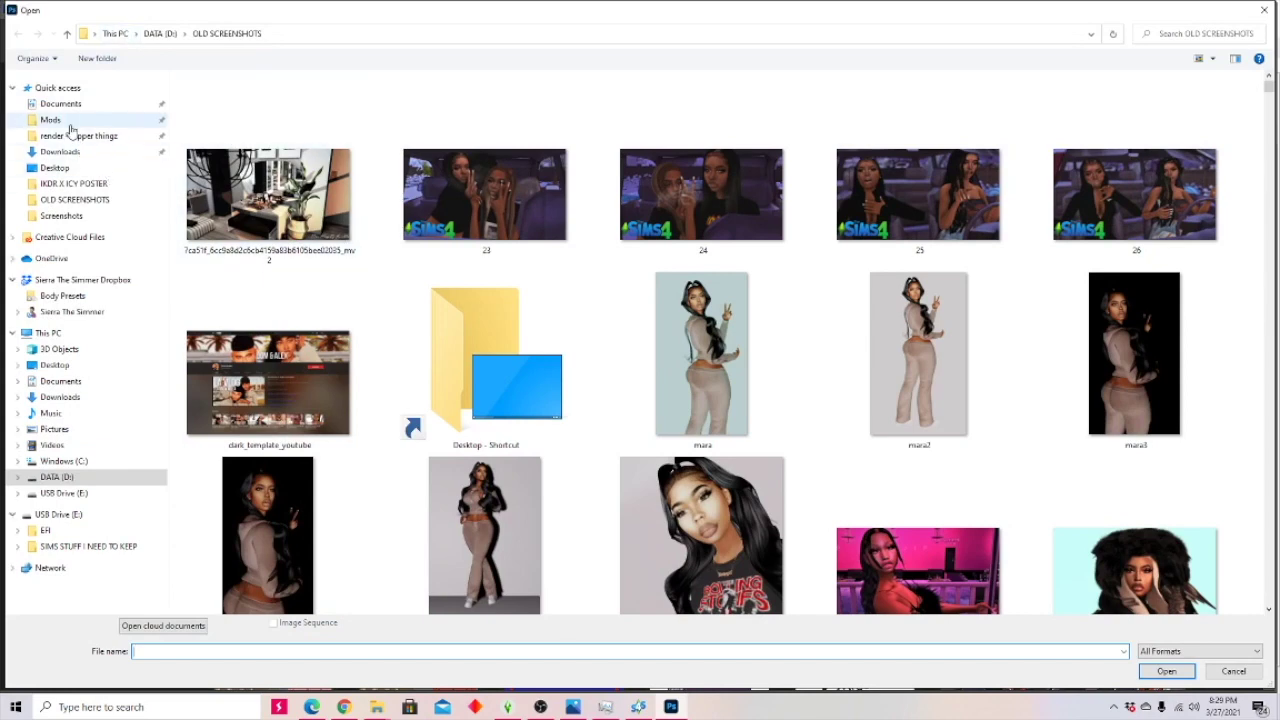
pyautogui.click(62, 121)
pyautogui.click(71, 169)
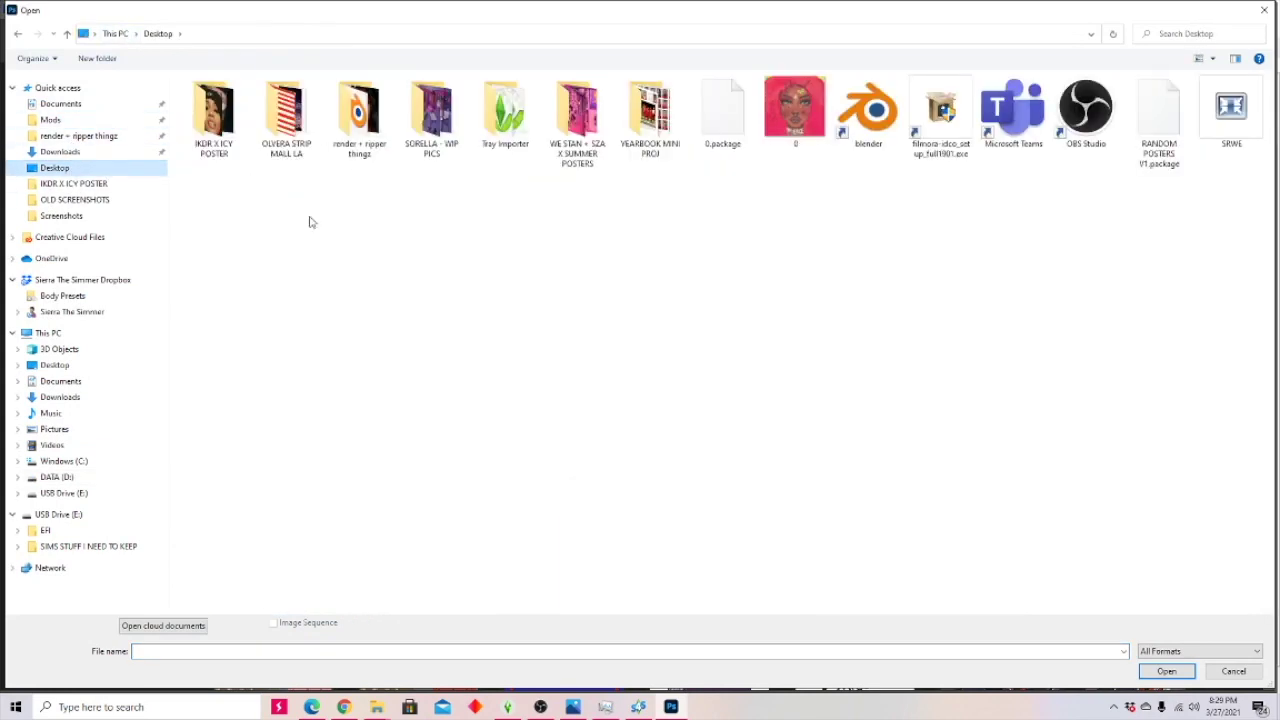
pyautogui.doubleClick(792, 110)
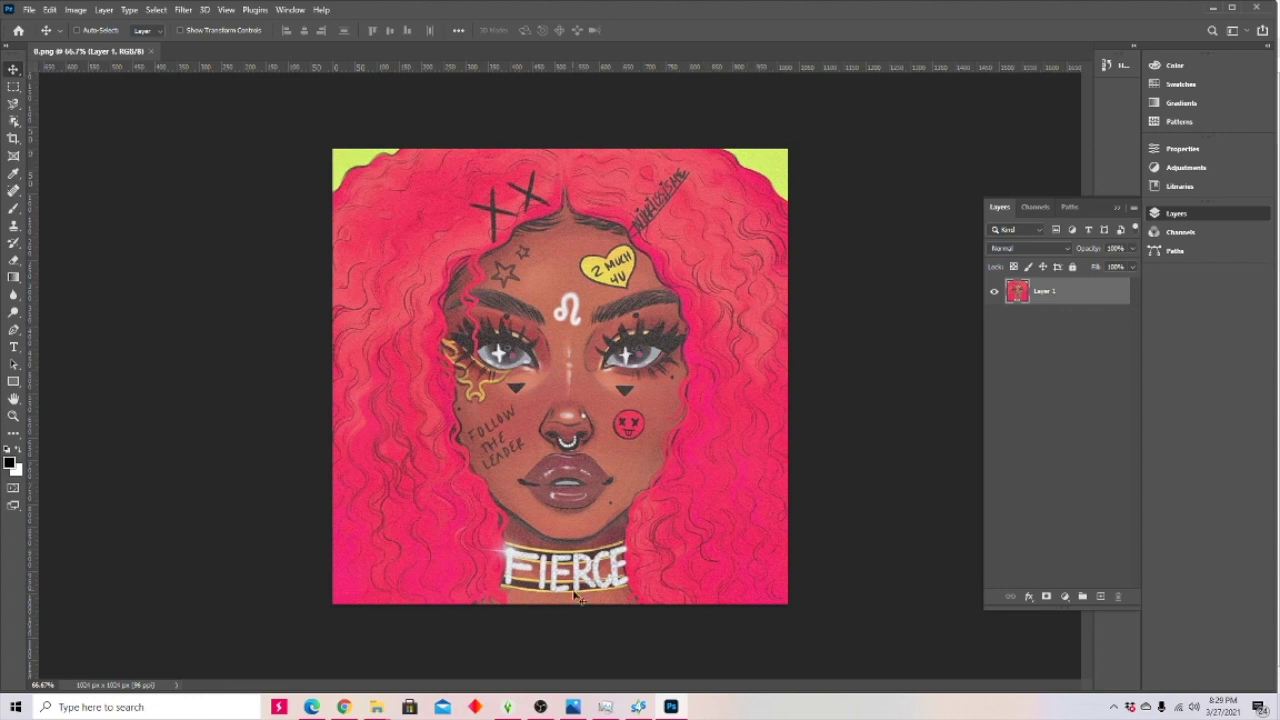
pyautogui.click(30, 10)
pyautogui.click(63, 55)
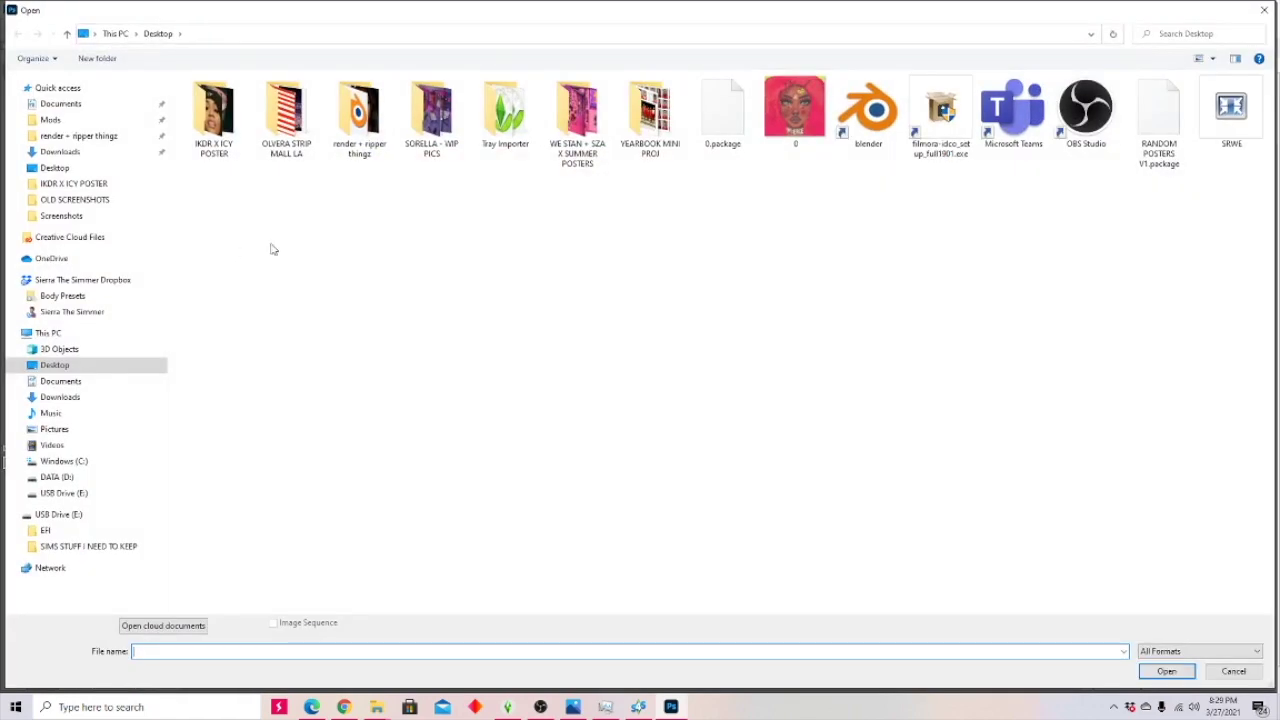
pyautogui.doubleClick(243, 133)
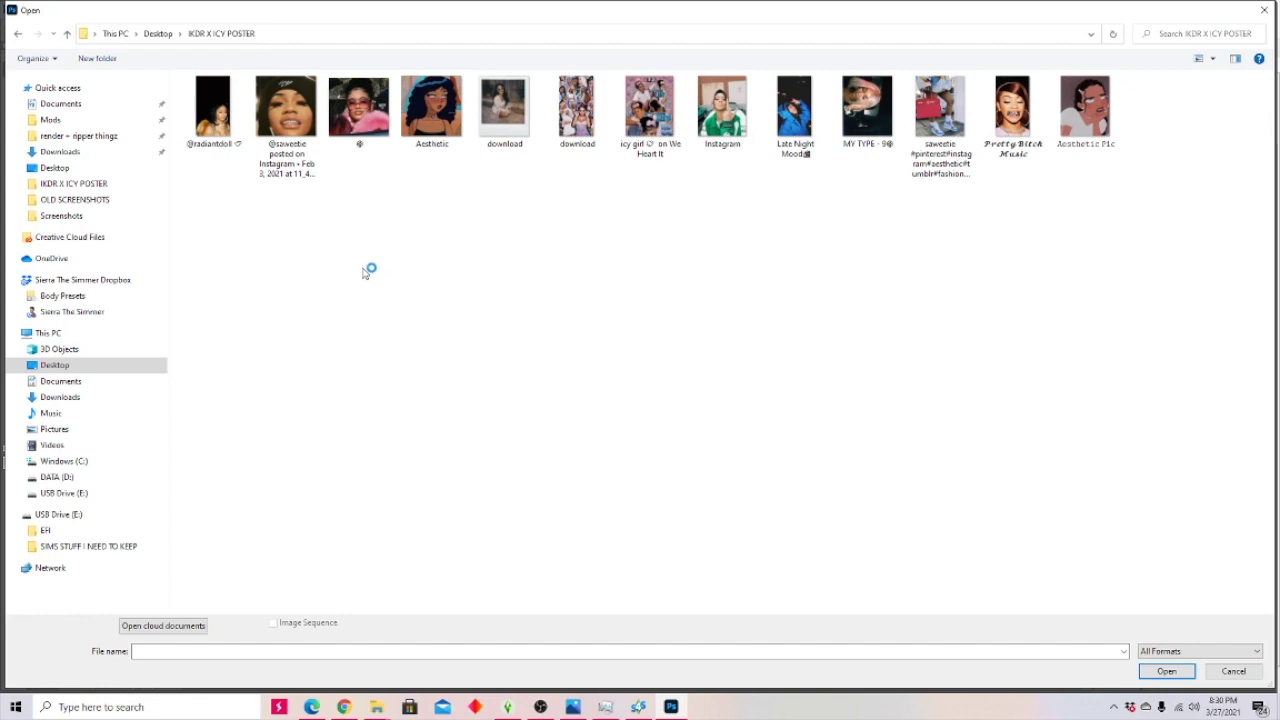
pyautogui.doubleClick(352, 122)
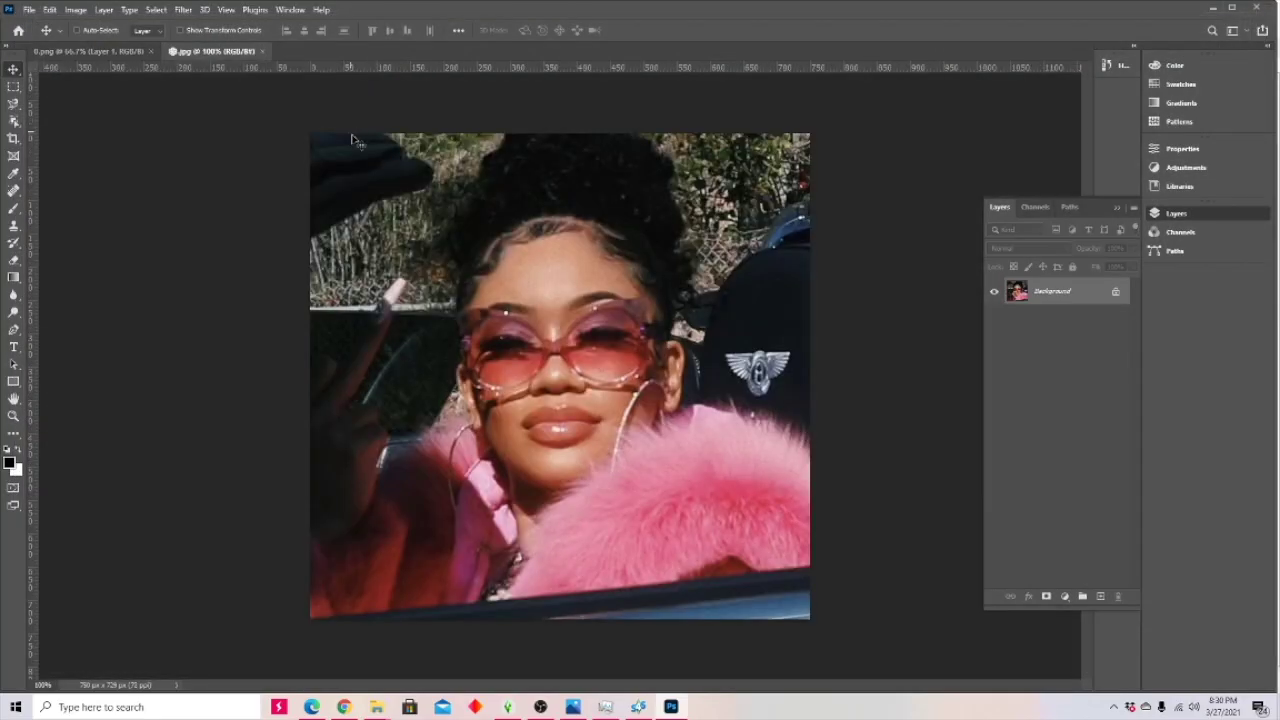
pyautogui.moveTo(506, 228); pyautogui.dragTo(524, 300)
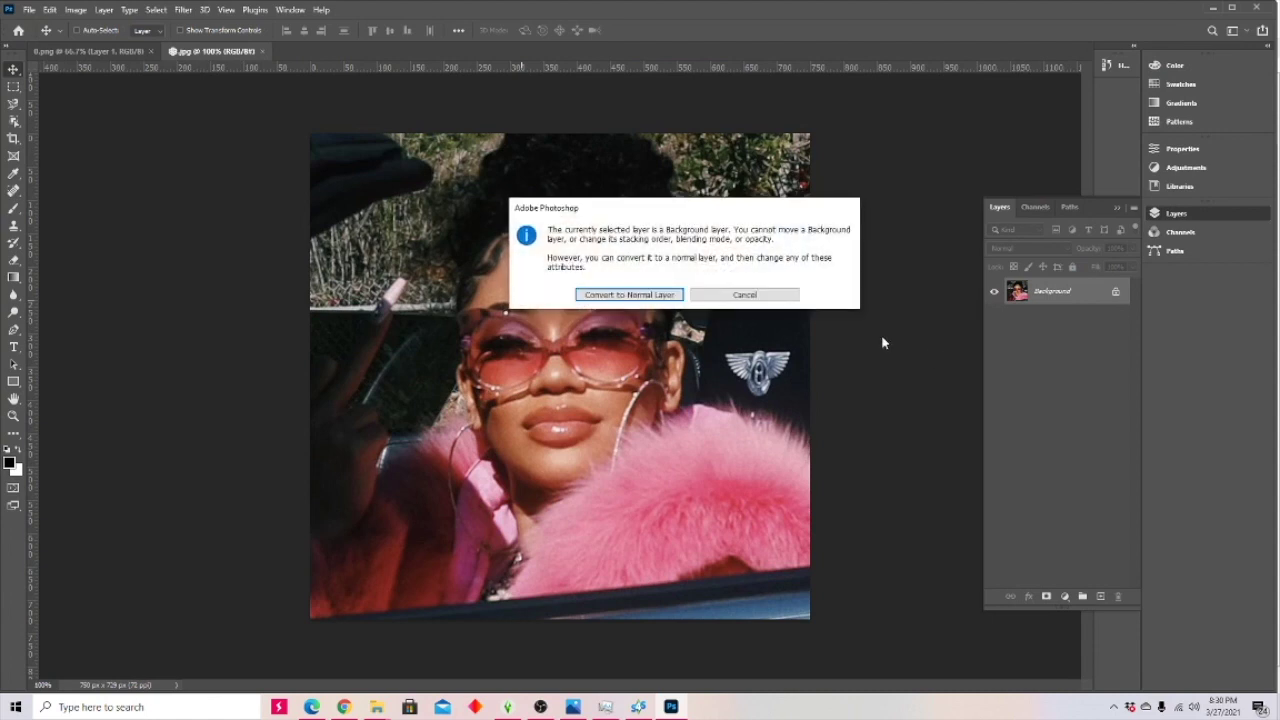
pyautogui.click(748, 296)
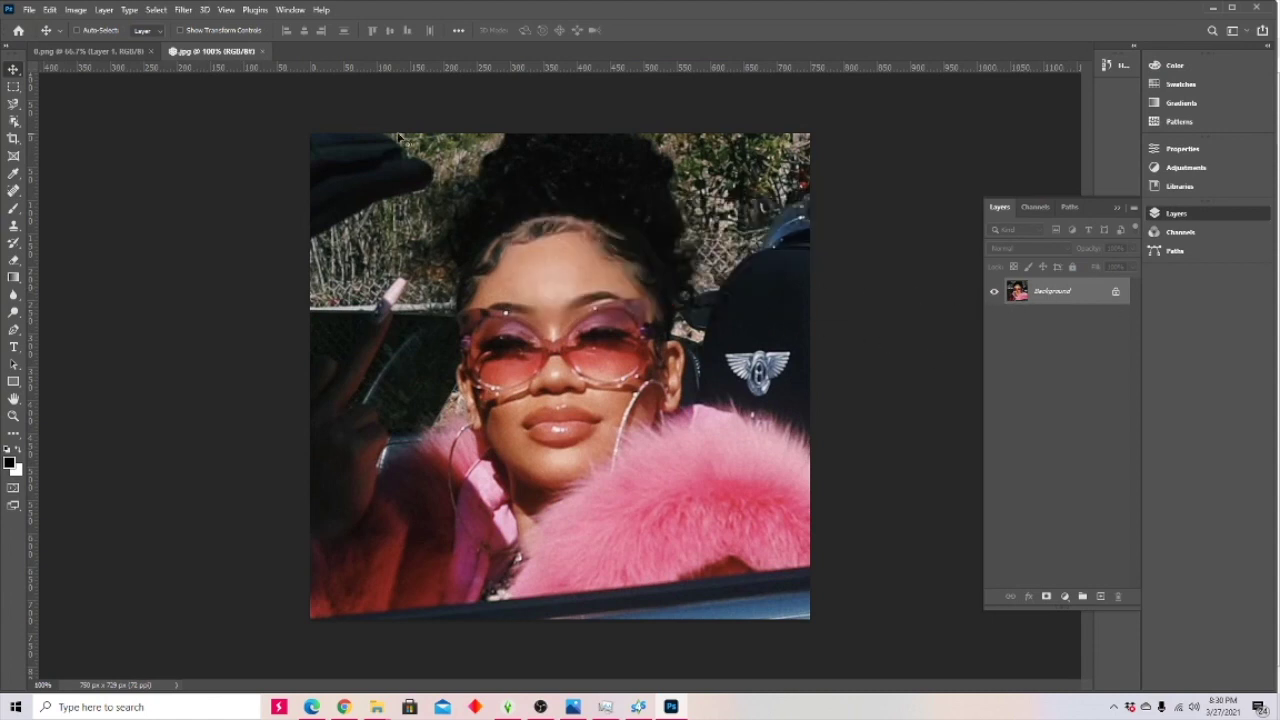
pyautogui.click(262, 51)
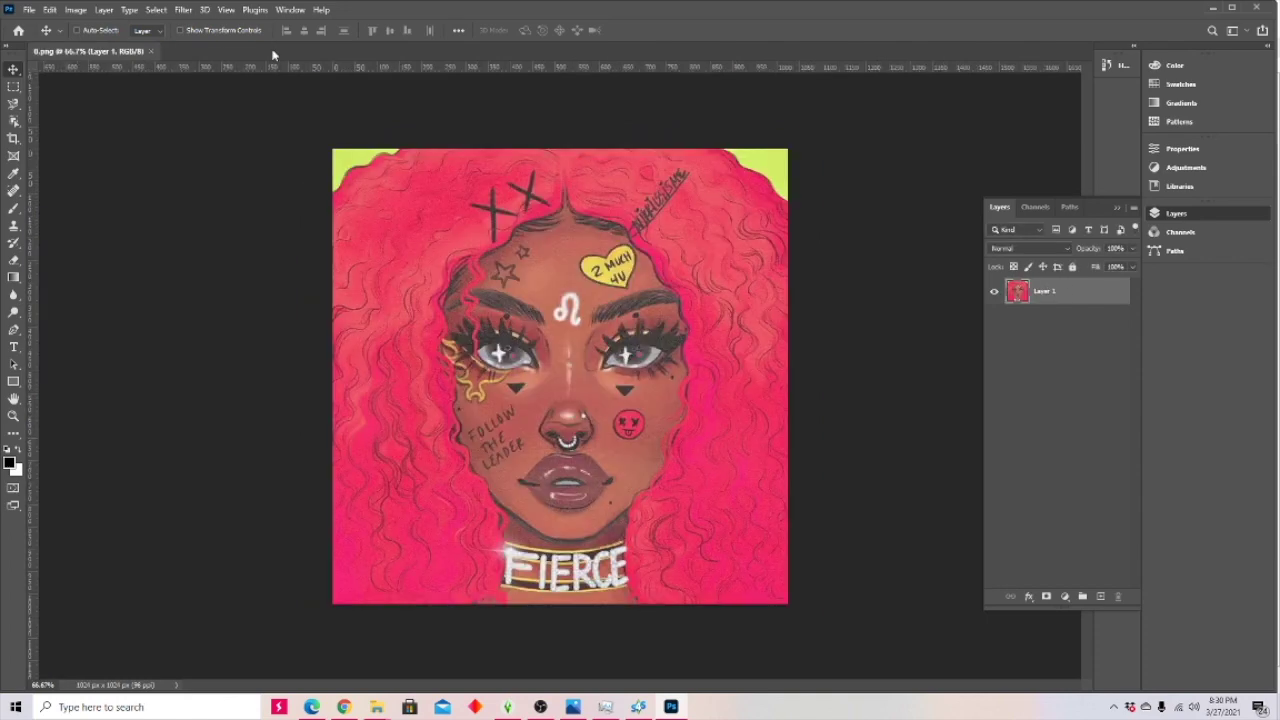
# - Place the pink sunglasses photo from the IKDR X ICY POSTER folder as a linked image over the poster texture
pyautogui.click(29, 9)
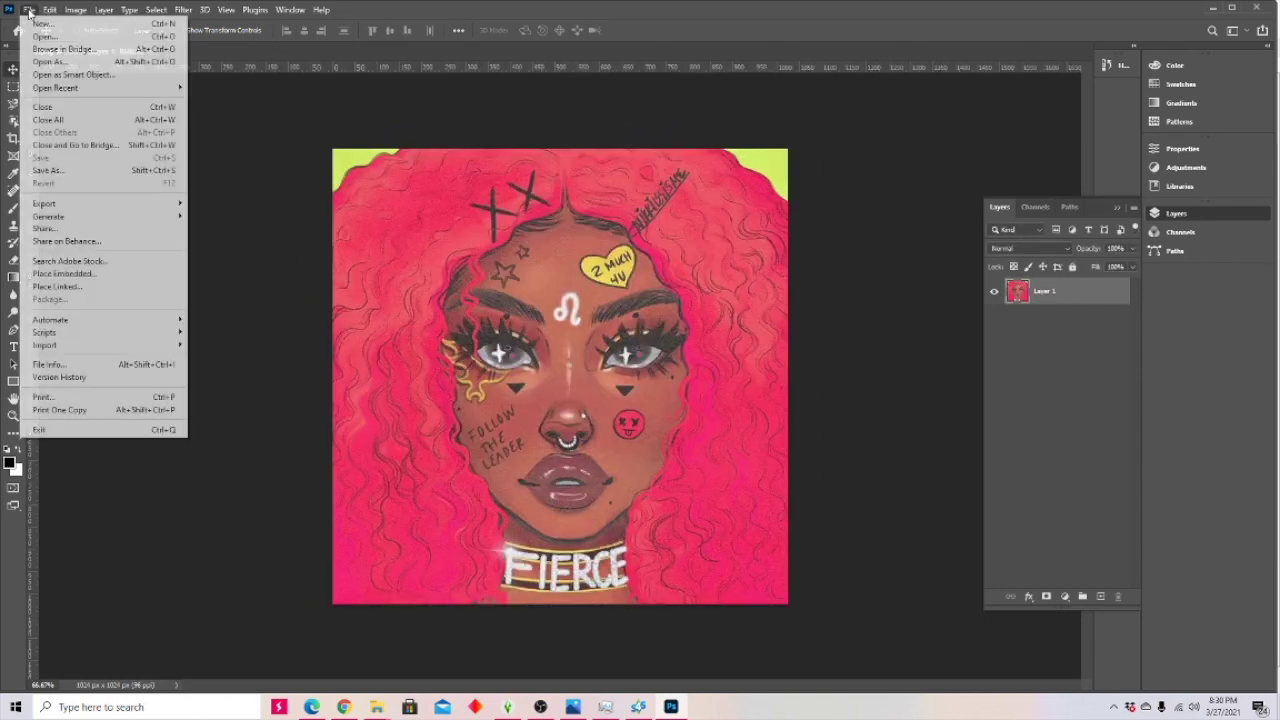
pyautogui.click(115, 288)
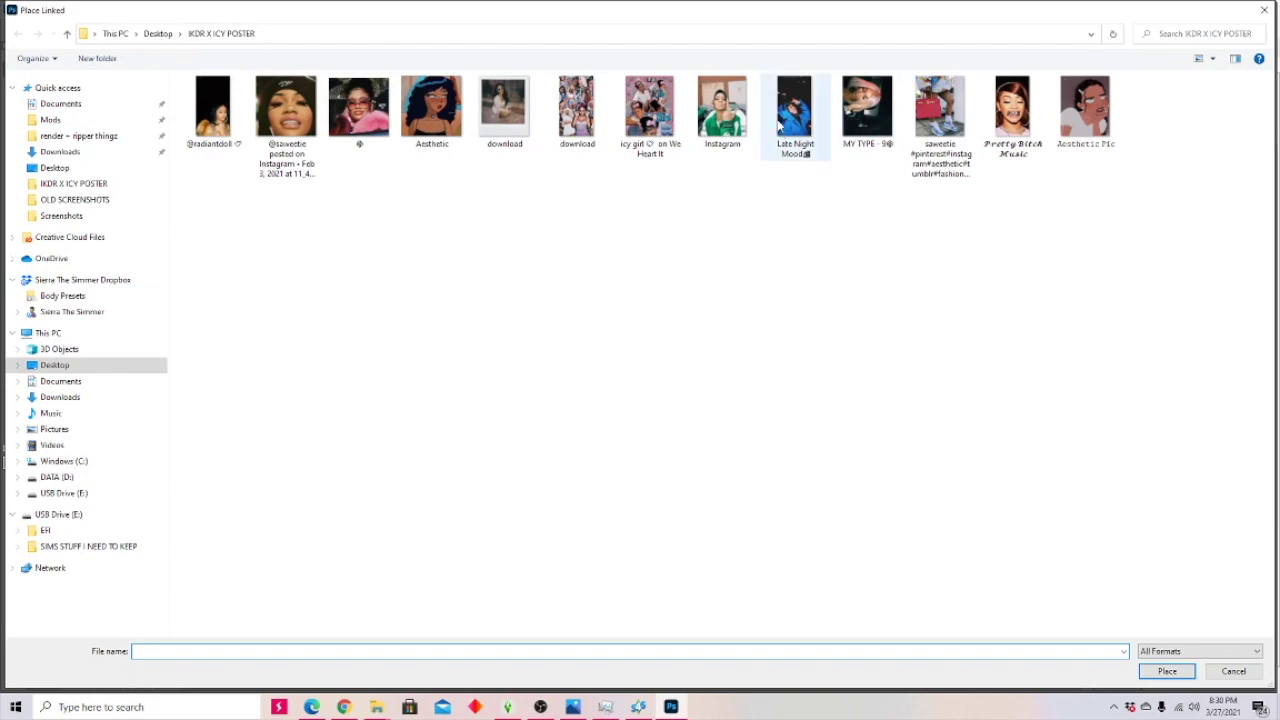
pyautogui.doubleClick(357, 112)
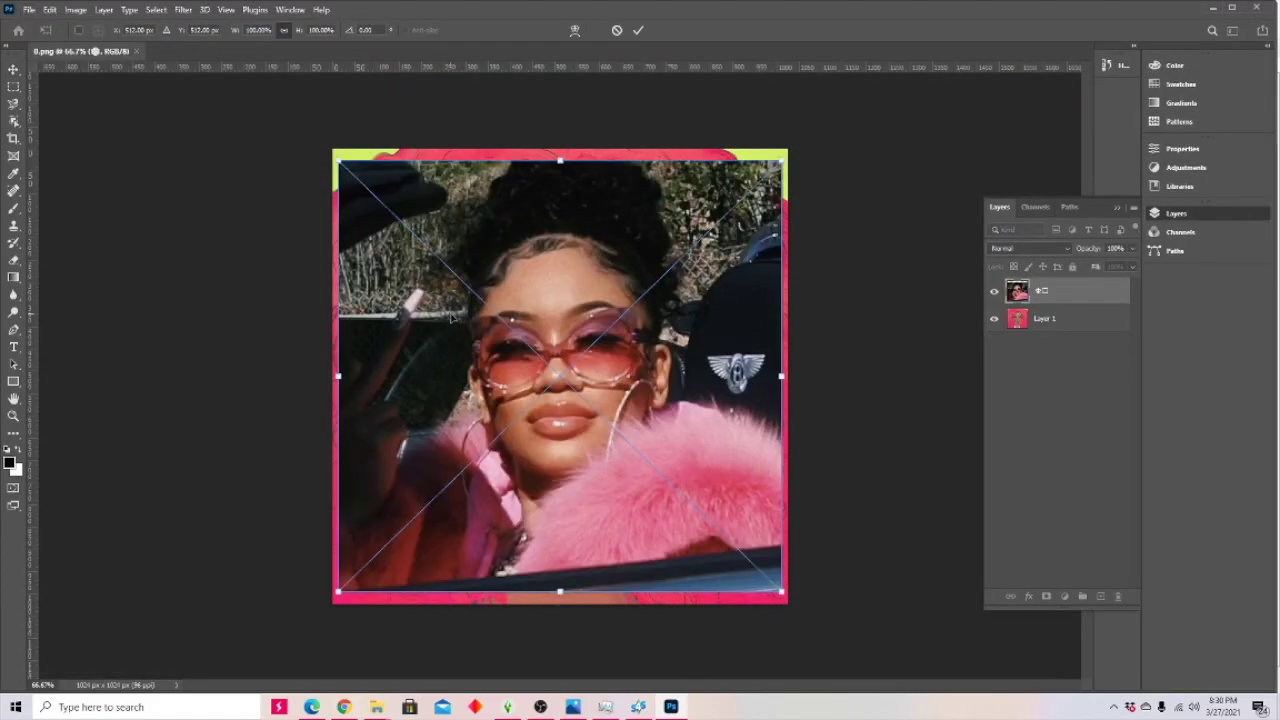
# - Align the placed photo with the canvas's upper-left corner and stretch it to 1024 by 1024 px to cover the whole canvas
pyautogui.moveTo(453, 326); pyautogui.dragTo(450, 312)
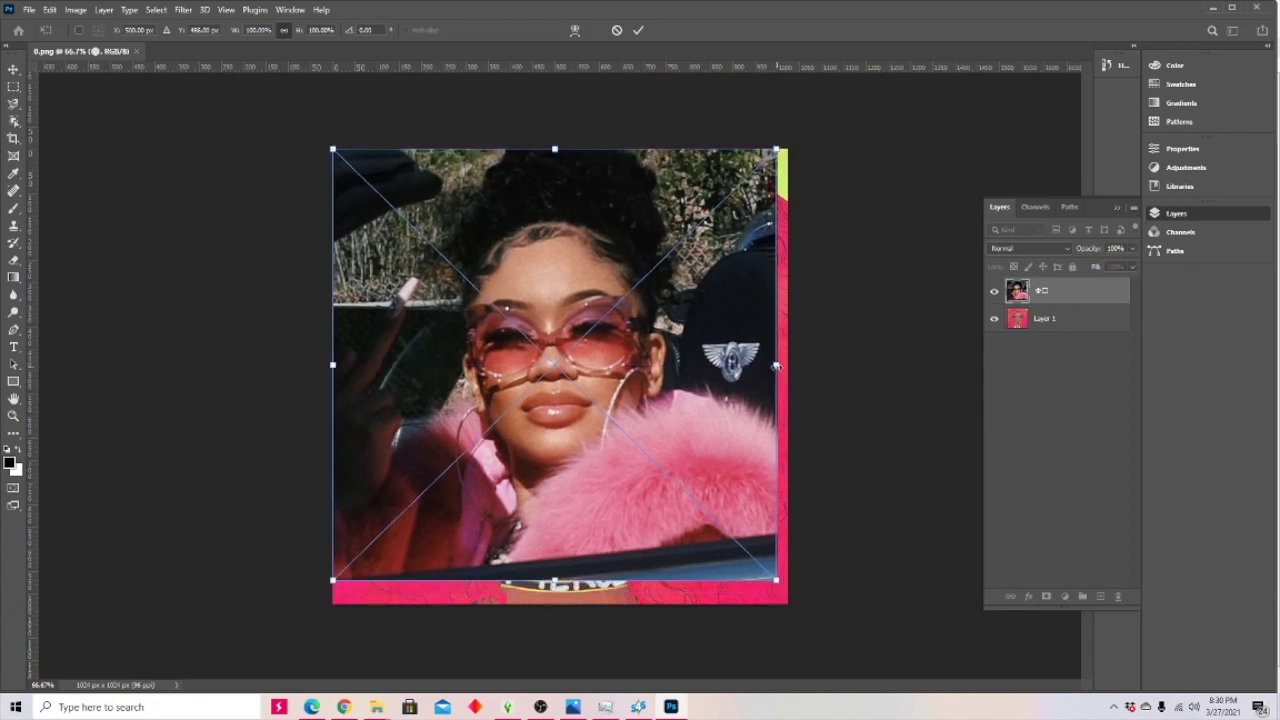
pyautogui.moveTo(777, 366); pyautogui.dragTo(785, 367)
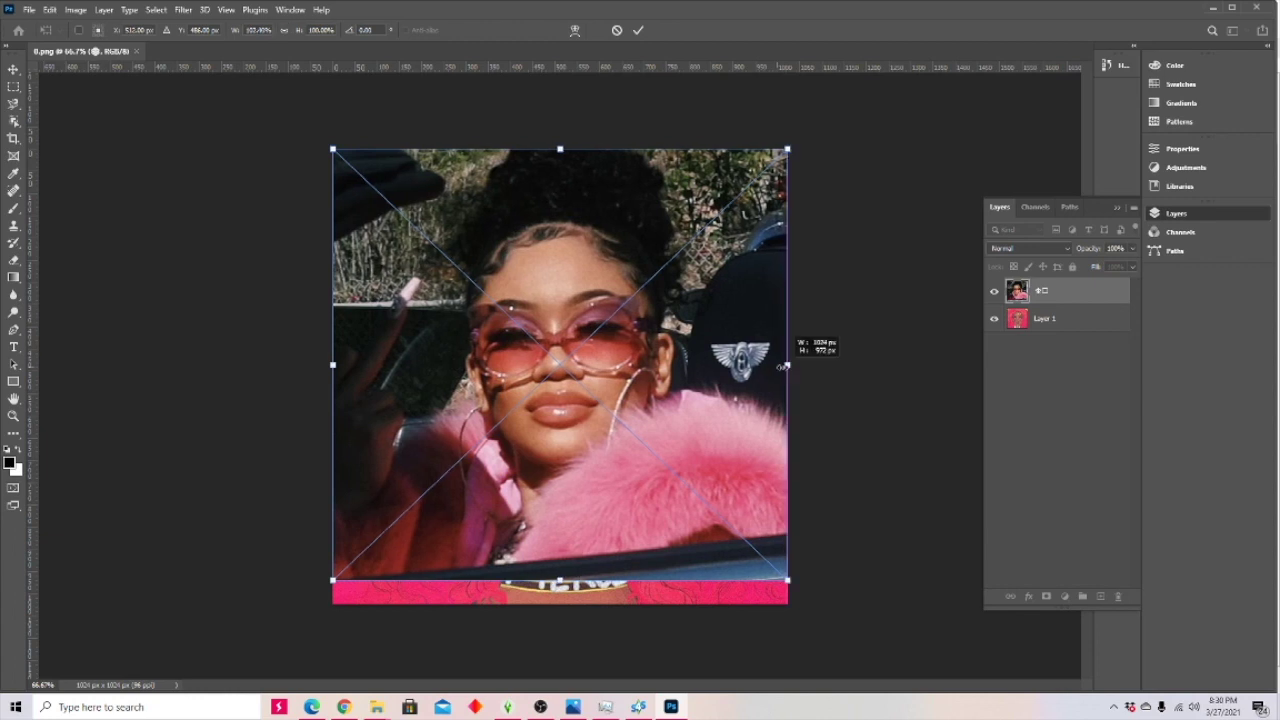
pyautogui.moveTo(785, 367); pyautogui.dragTo(785, 367)
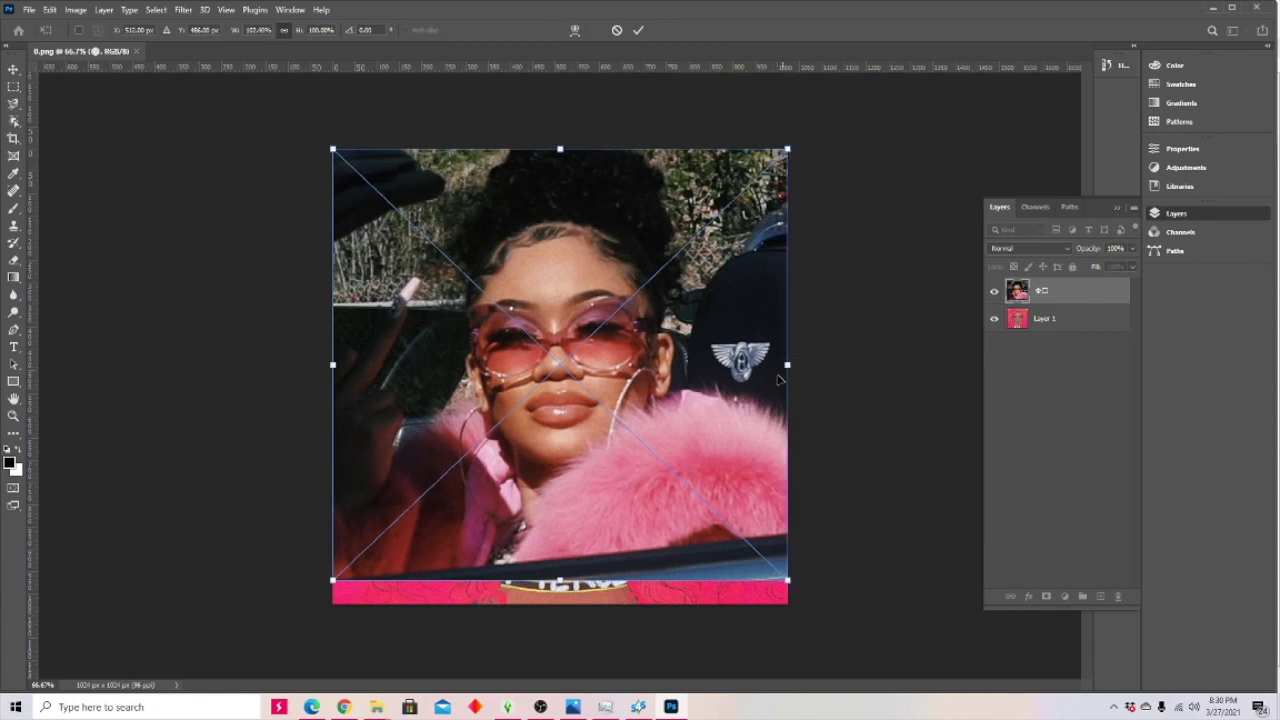
pyautogui.moveTo(560, 580); pyautogui.dragTo(561, 601)
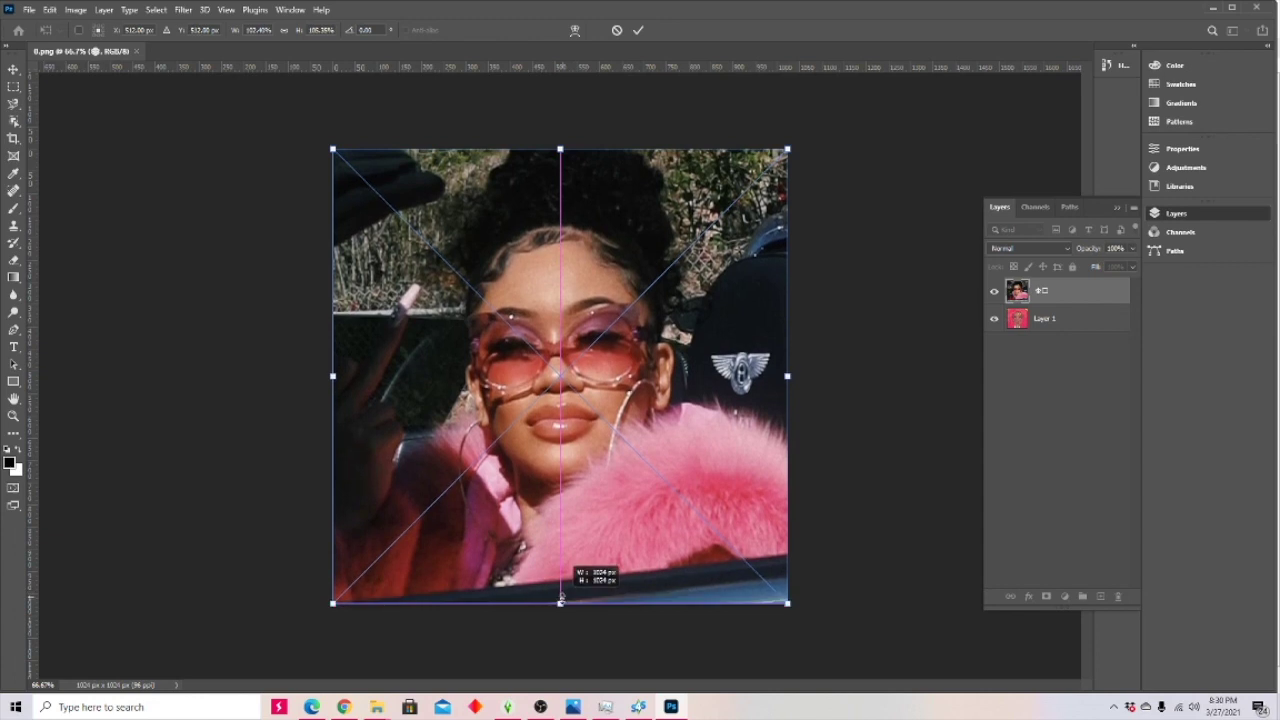
pyautogui.moveTo(561, 601); pyautogui.dragTo(561, 601)
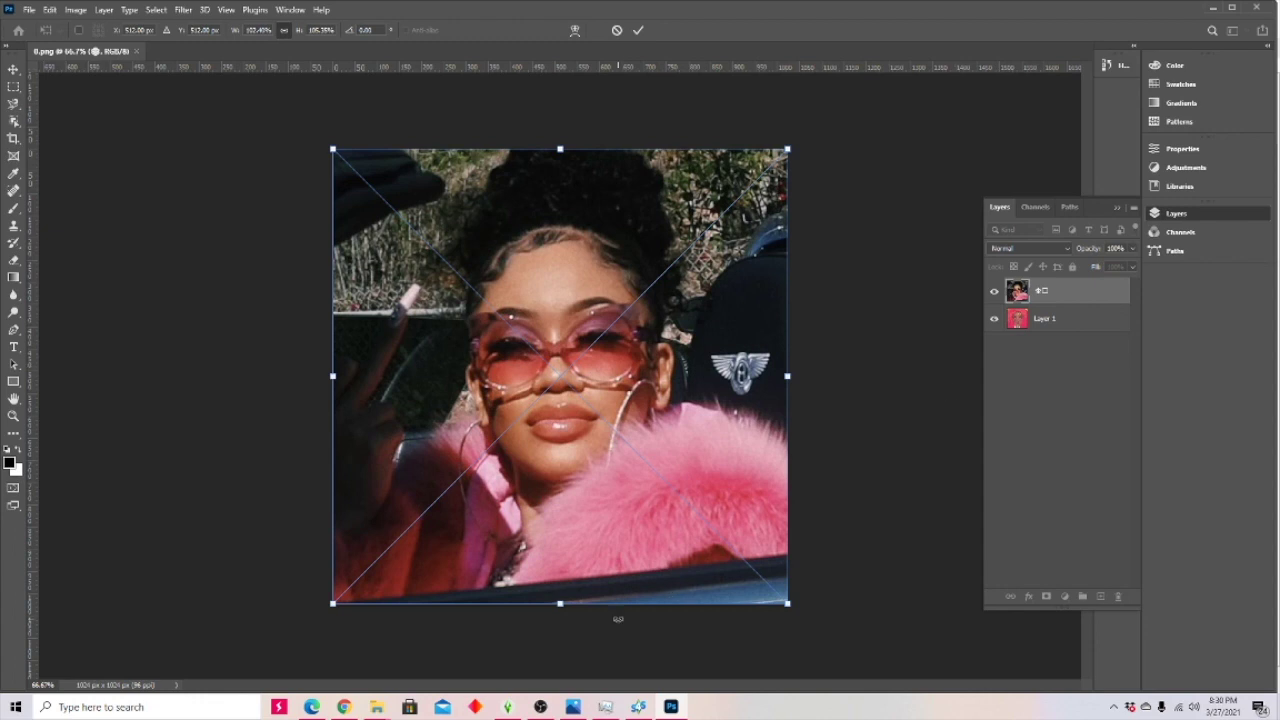
pyautogui.press('Return')
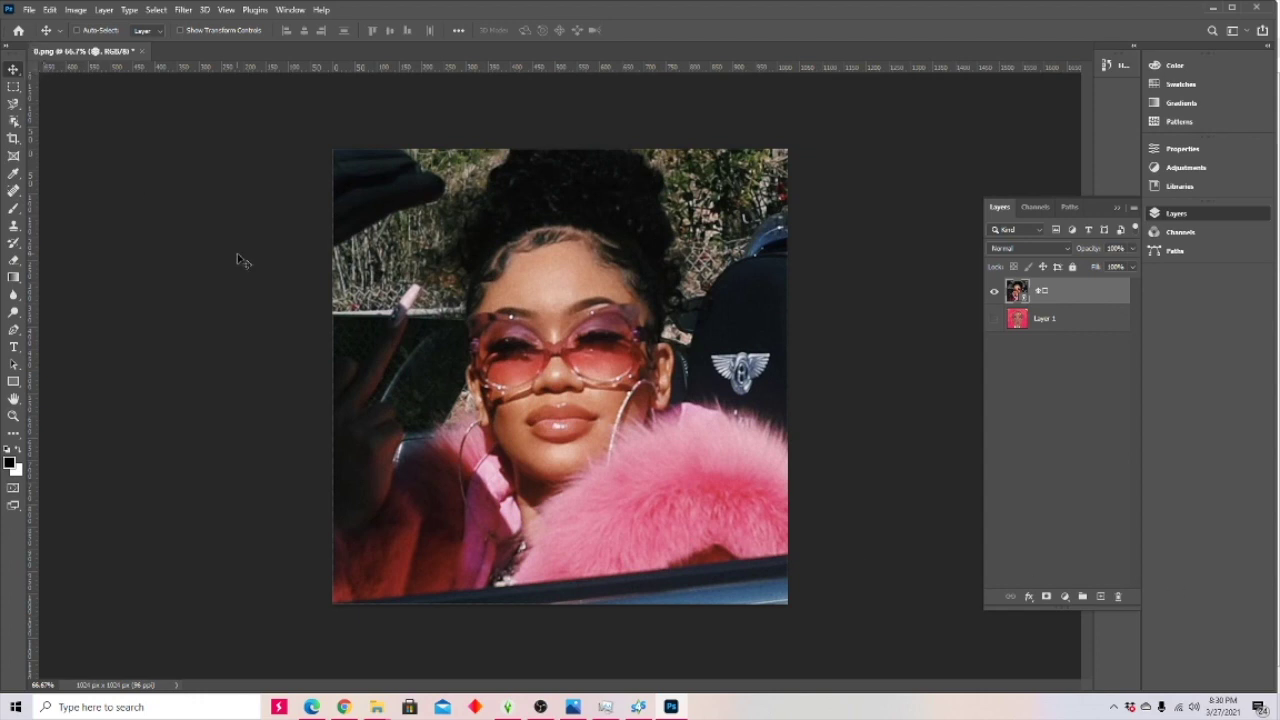
# - Quick-export the pink sunglasses poster as a PNG named 1 to the Desktop
pyautogui.click(31, 10)
pyautogui.moveTo(93, 205)
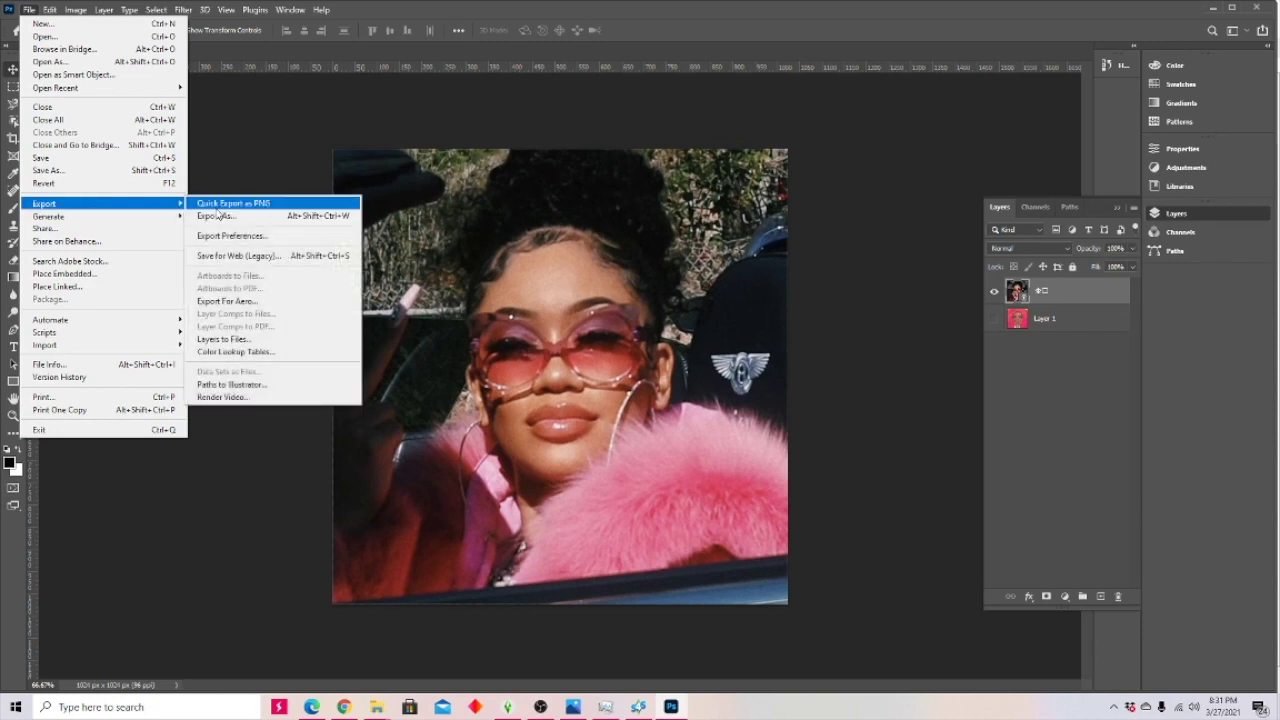
pyautogui.click(218, 204)
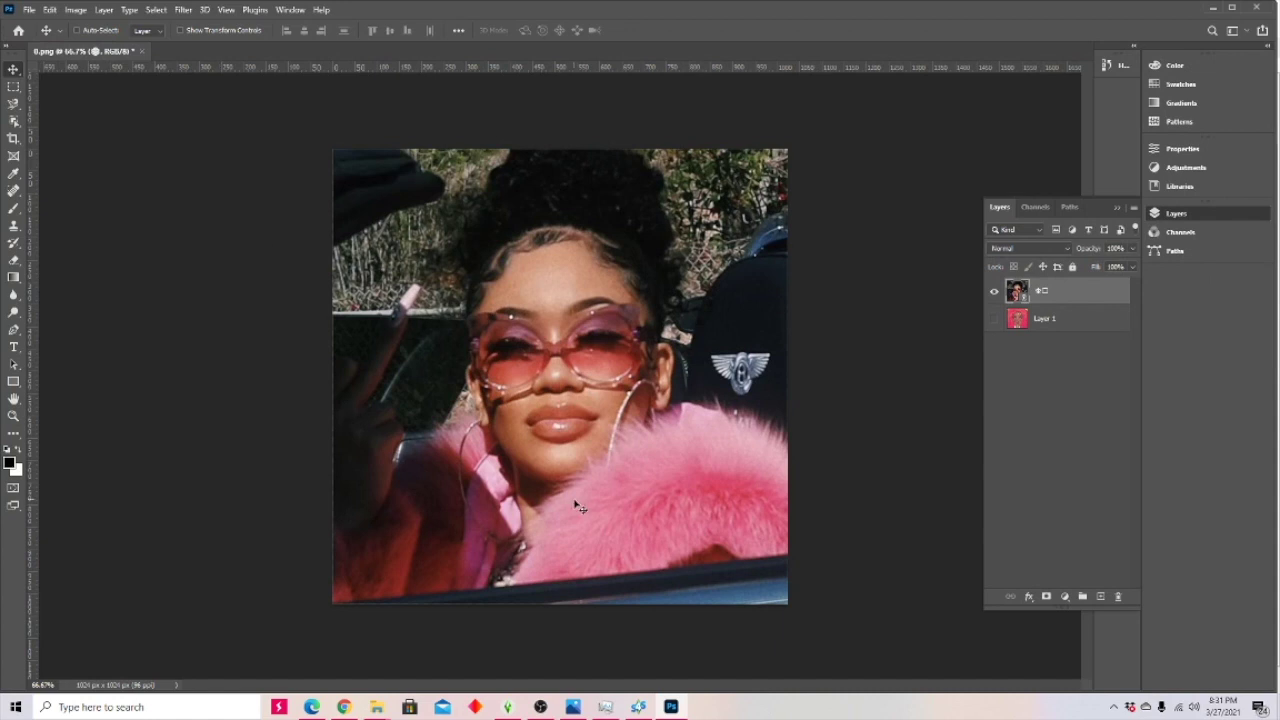
# - Switch to Sims 4 Studio and import the PNG image 1 from the Desktop as the poster's texture
pyautogui.click(638, 707)
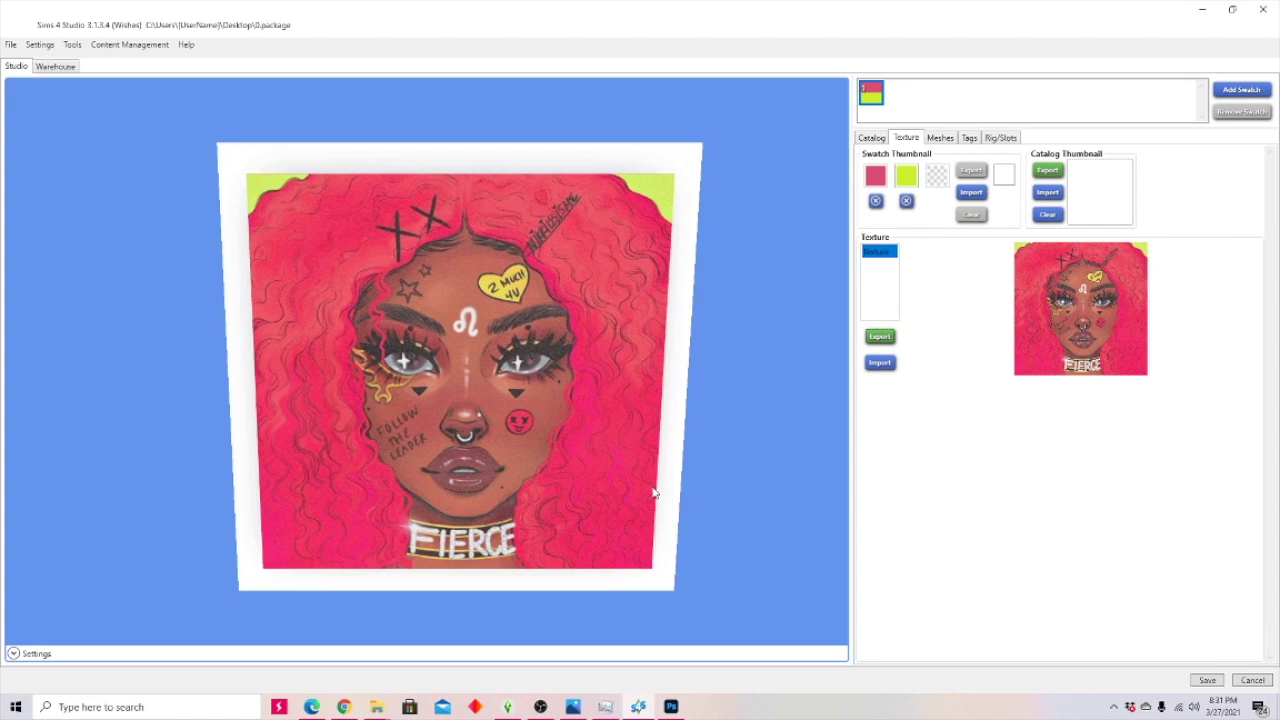
pyautogui.click(893, 368)
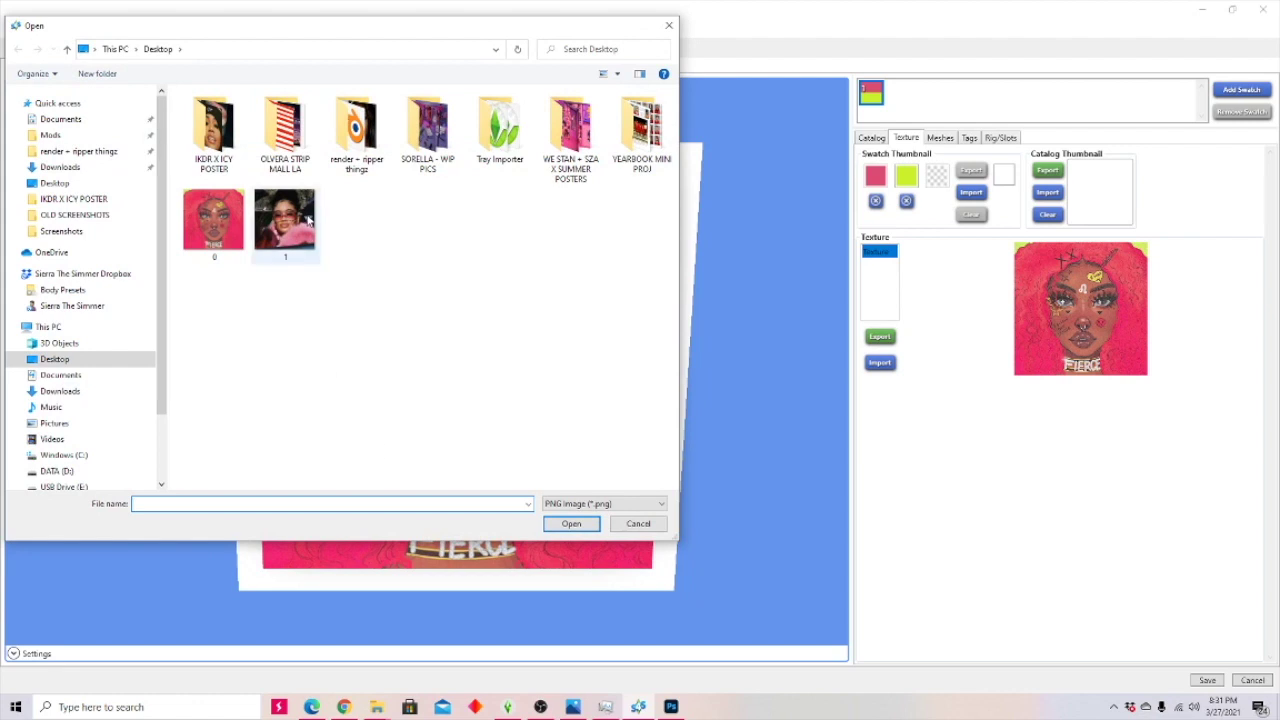
pyautogui.click(302, 222)
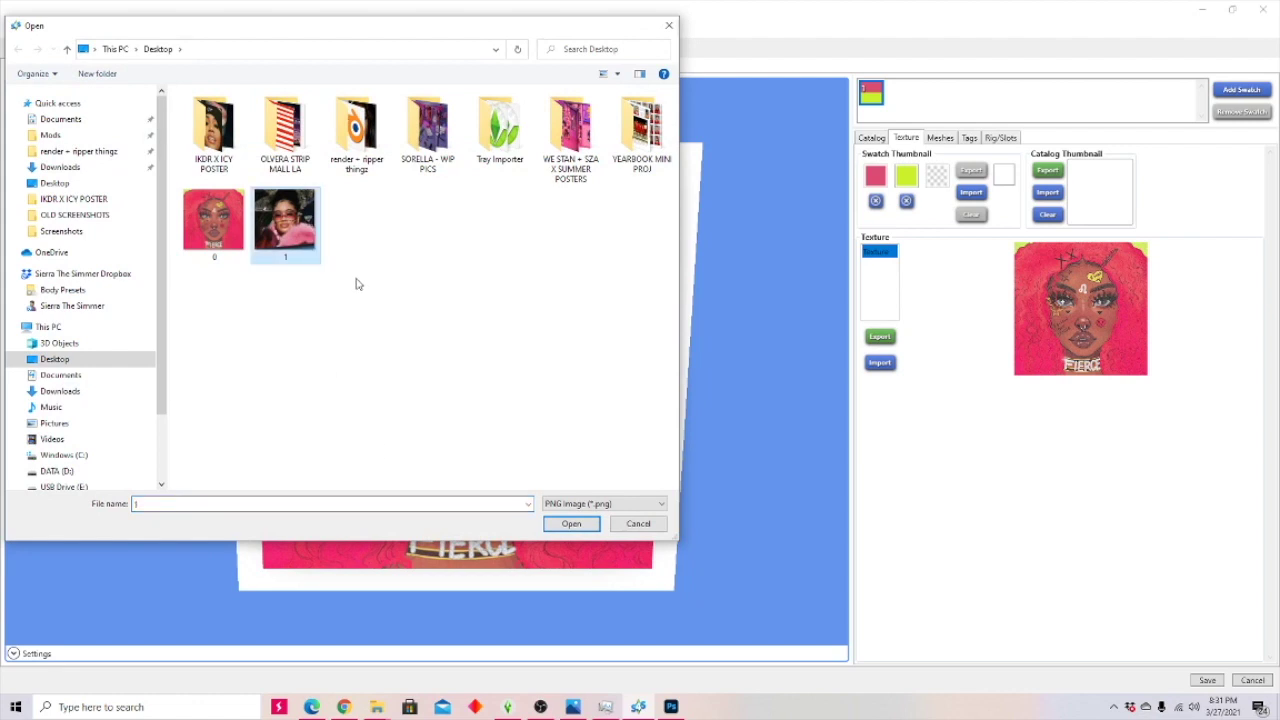
pyautogui.click(571, 524)
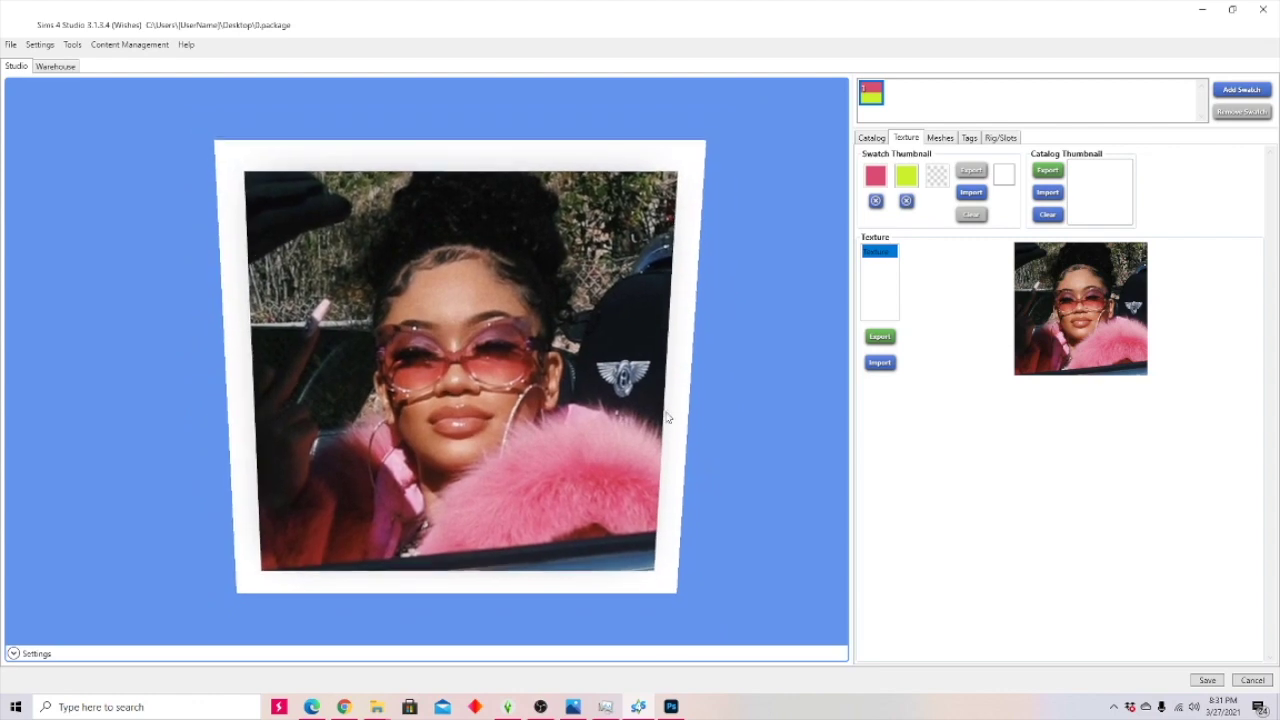
# - Switch back to Photoshop and place the Aesthetic picture from the IKDR X ICY POSTER folder as a linked image
pyautogui.hotkey('alt', 'Tab')
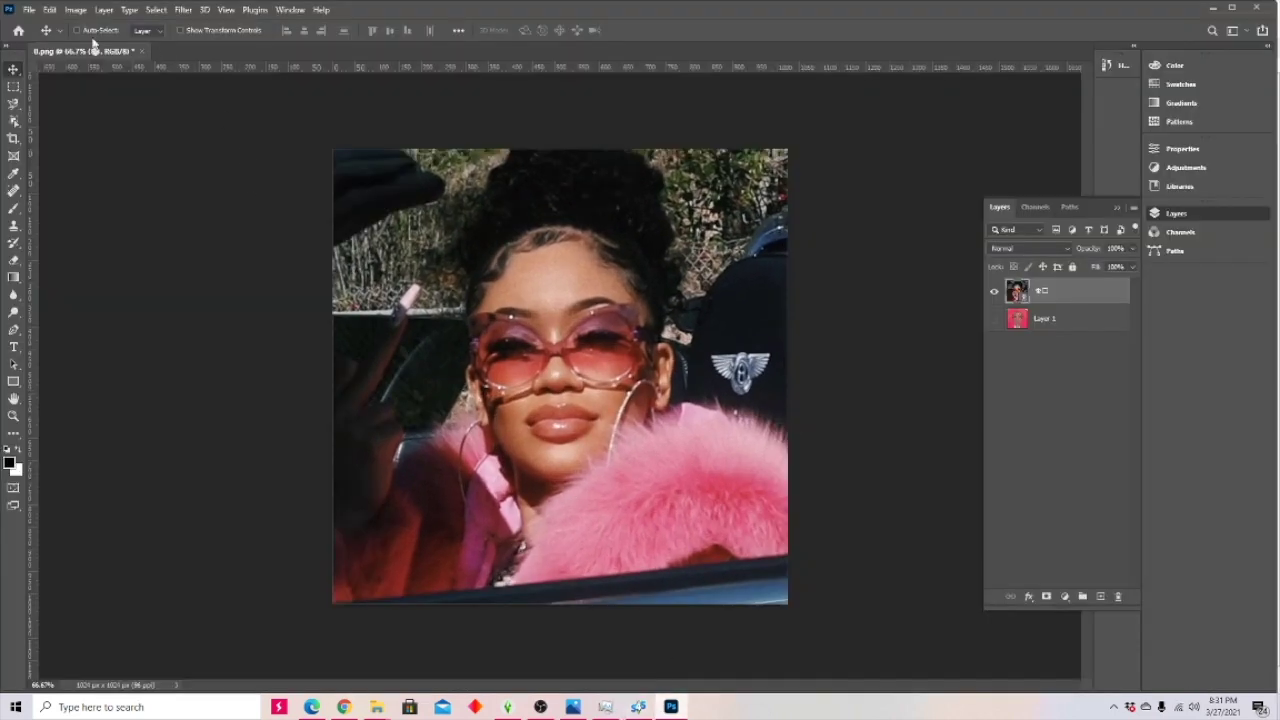
pyautogui.click(31, 10)
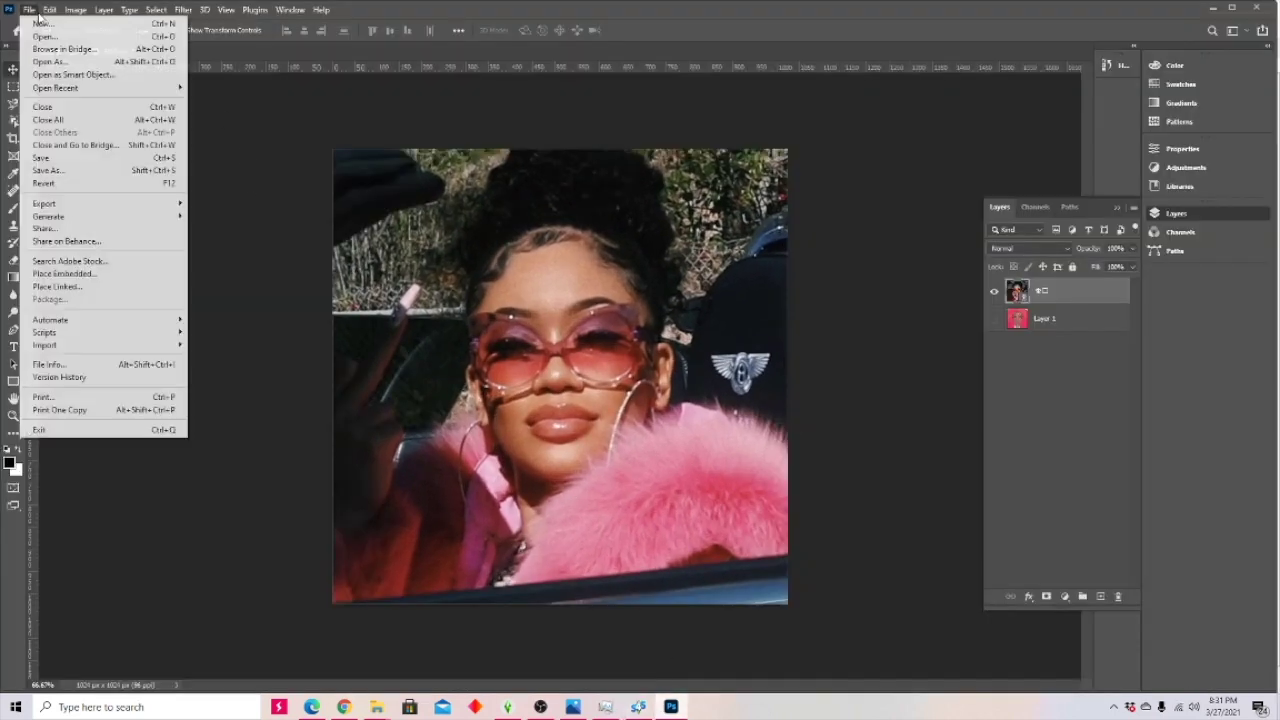
pyautogui.moveTo(109, 208)
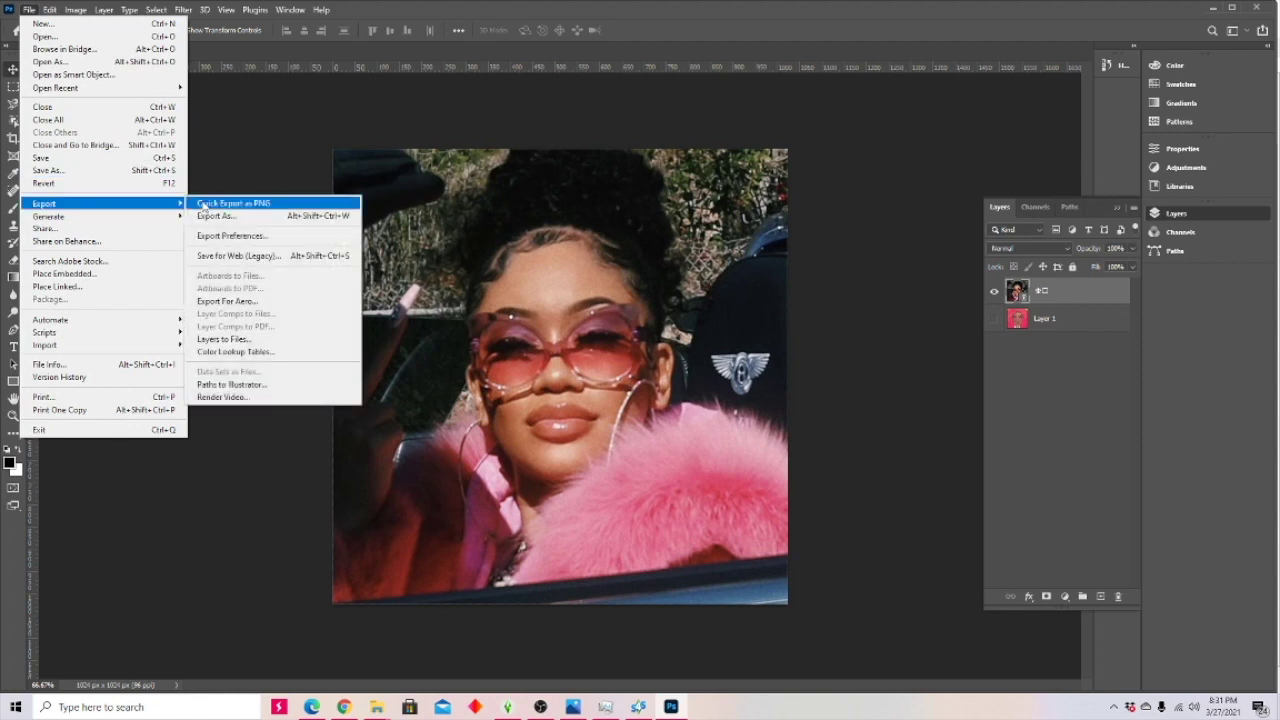
pyautogui.click(29, 10)
pyautogui.click(29, 10)
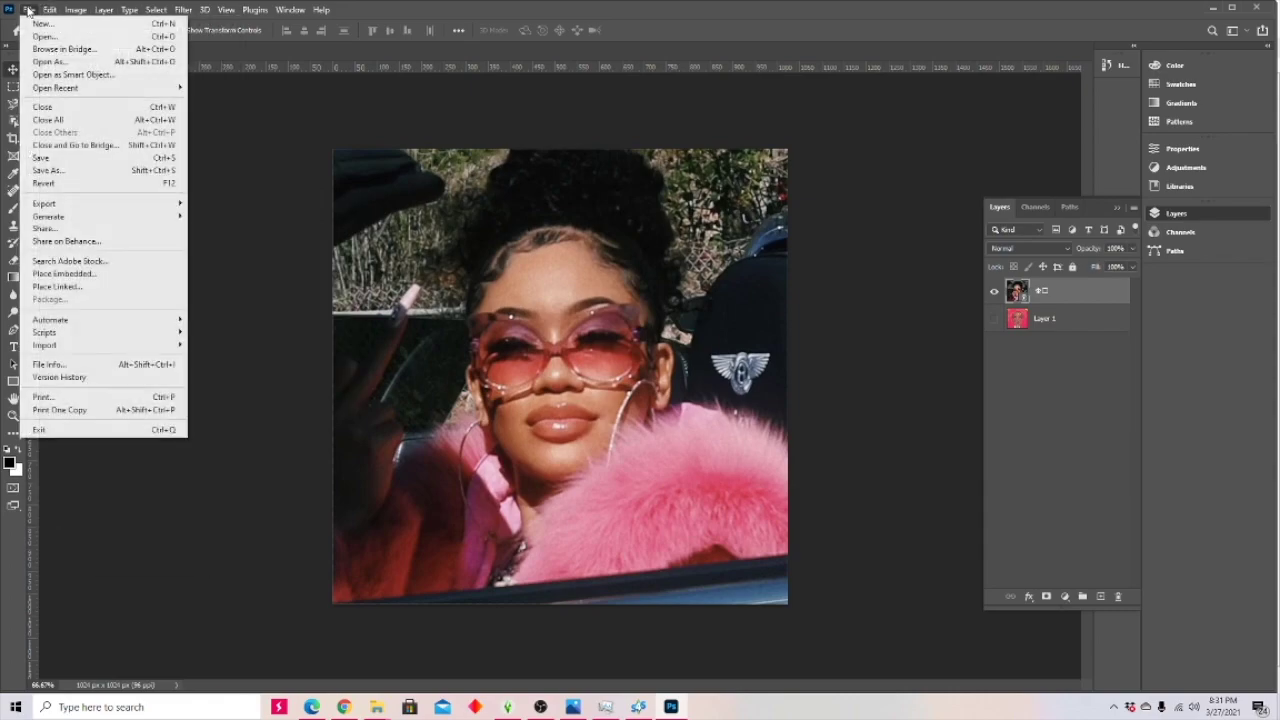
pyautogui.click(87, 288)
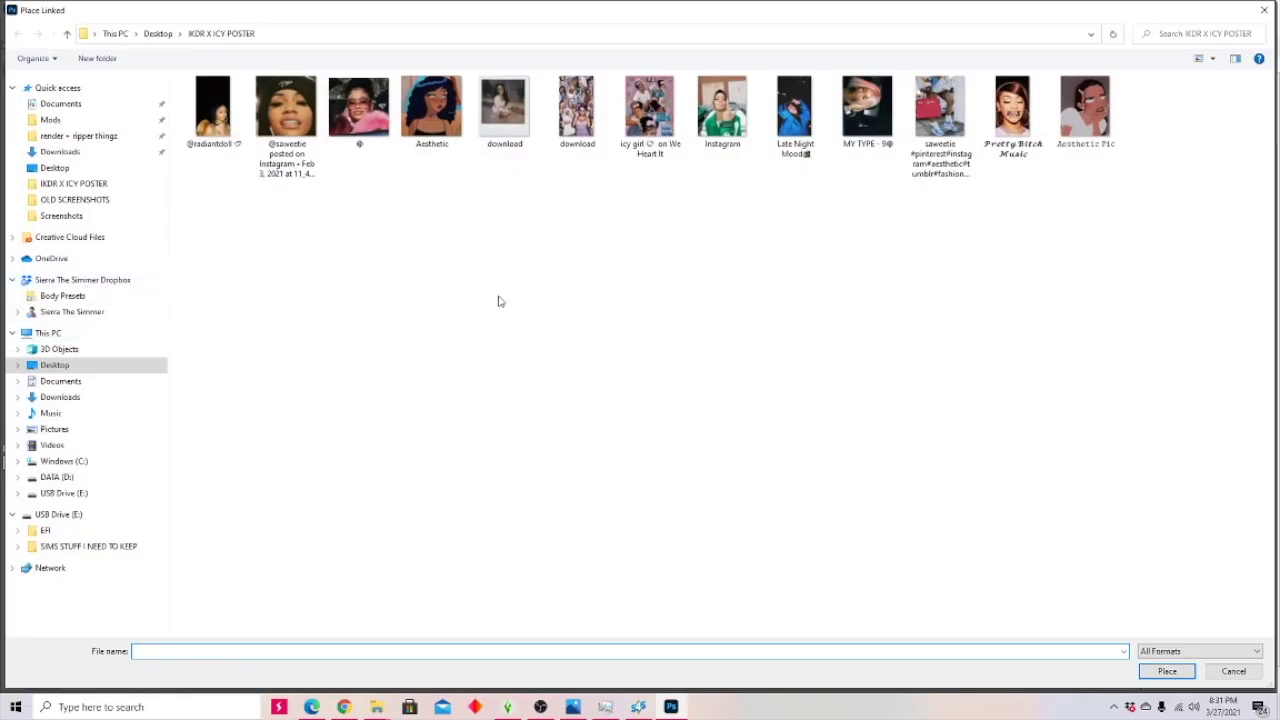
pyautogui.doubleClick(421, 132)
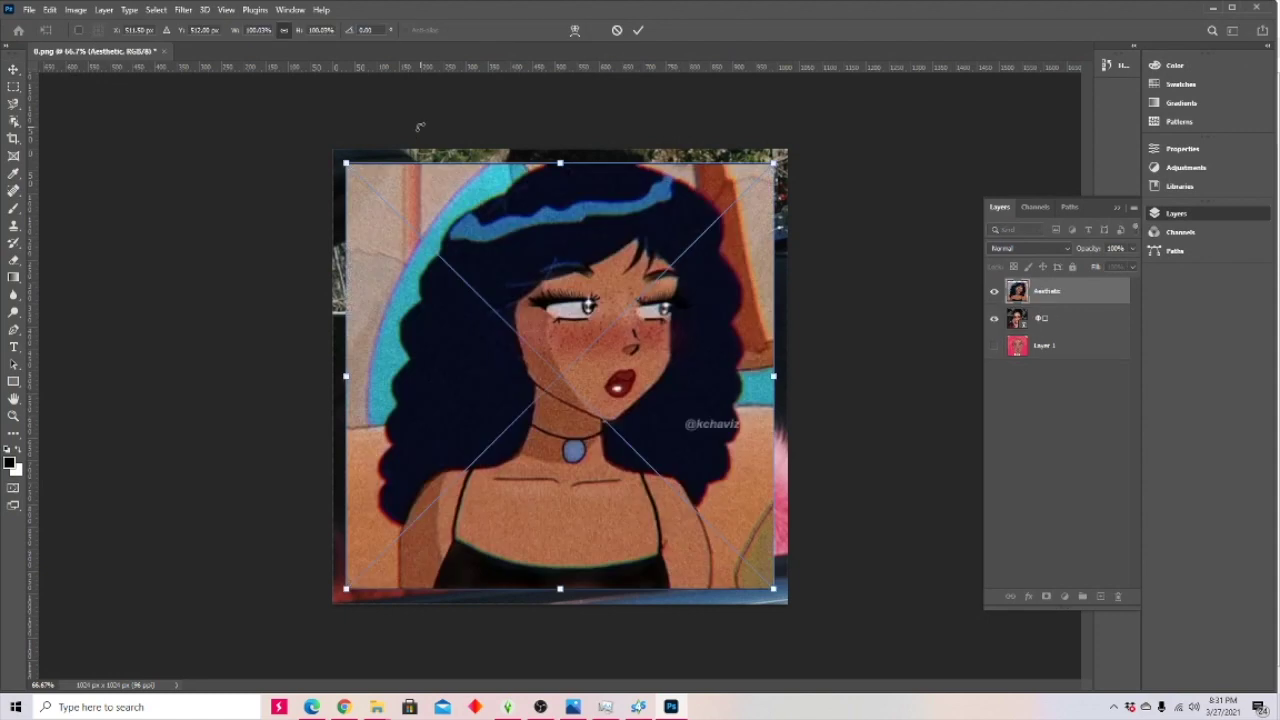
# - Fit the placed Aesthetic picture to the whole 1024 by 1024 px canvas and hide the pink sunglasses photo layer beneath it
pyautogui.moveTo(497, 442); pyautogui.dragTo(490, 425)
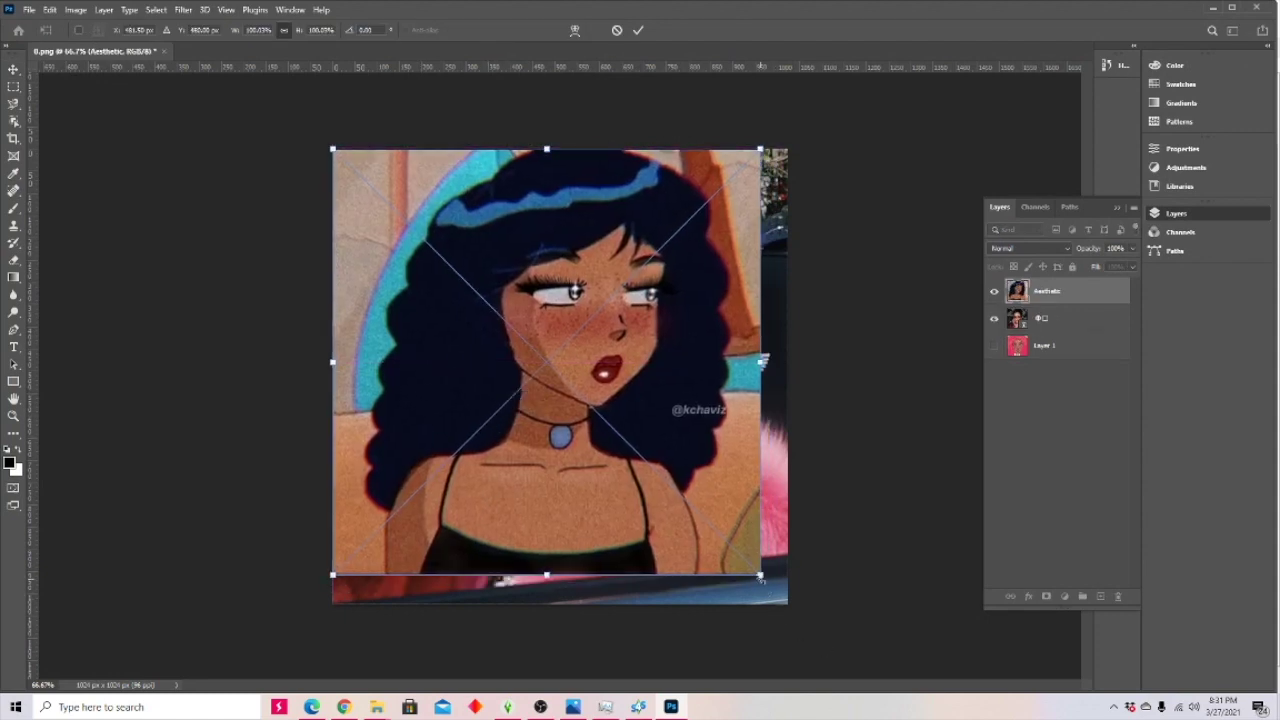
pyautogui.moveTo(760, 362); pyautogui.dragTo(789, 361)
pyautogui.moveTo(560, 575); pyautogui.dragTo(562, 600)
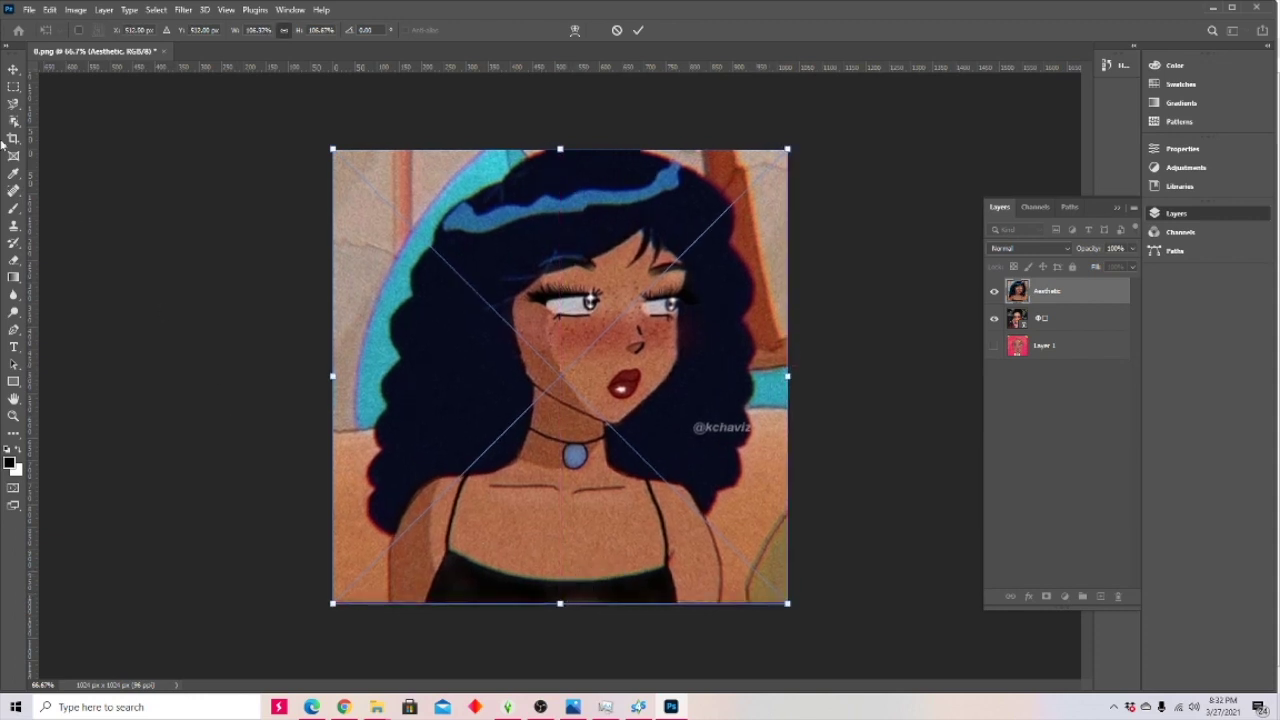
pyautogui.click(12, 70)
pyautogui.click(994, 318)
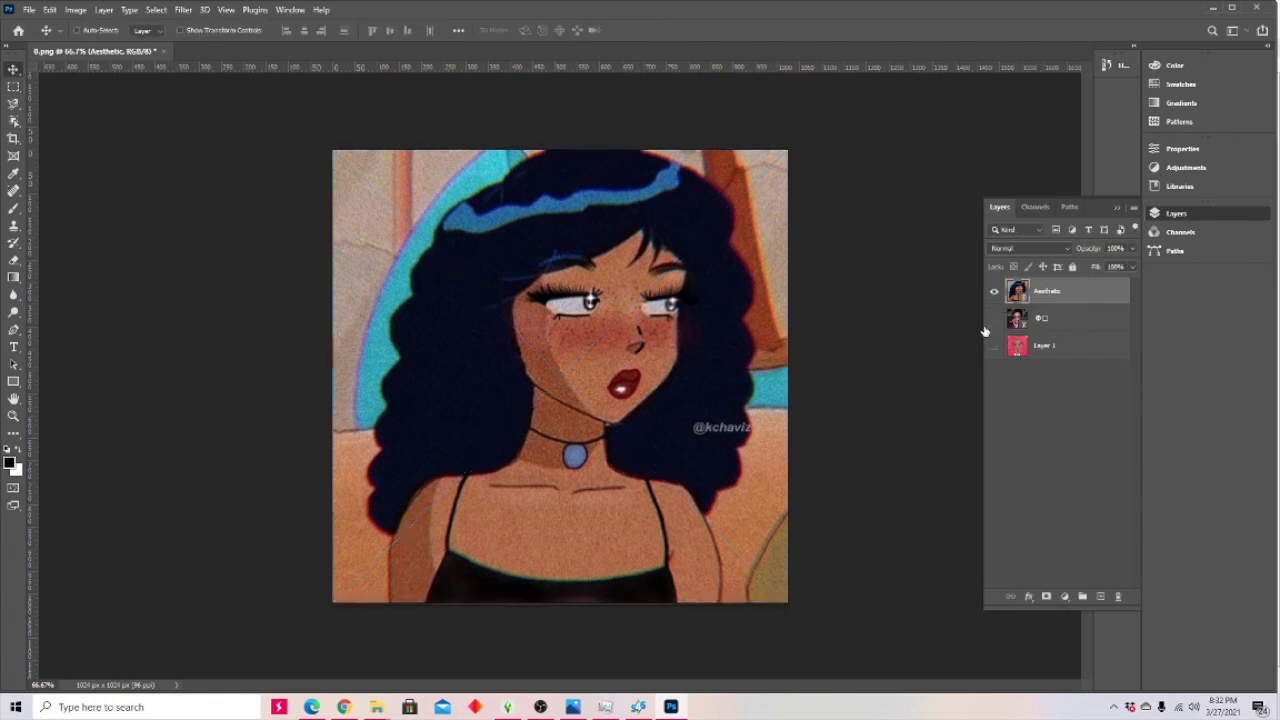
# - Quick-export the Aesthetic poster as a PNG named 2 to the Desktop
pyautogui.click(30, 10)
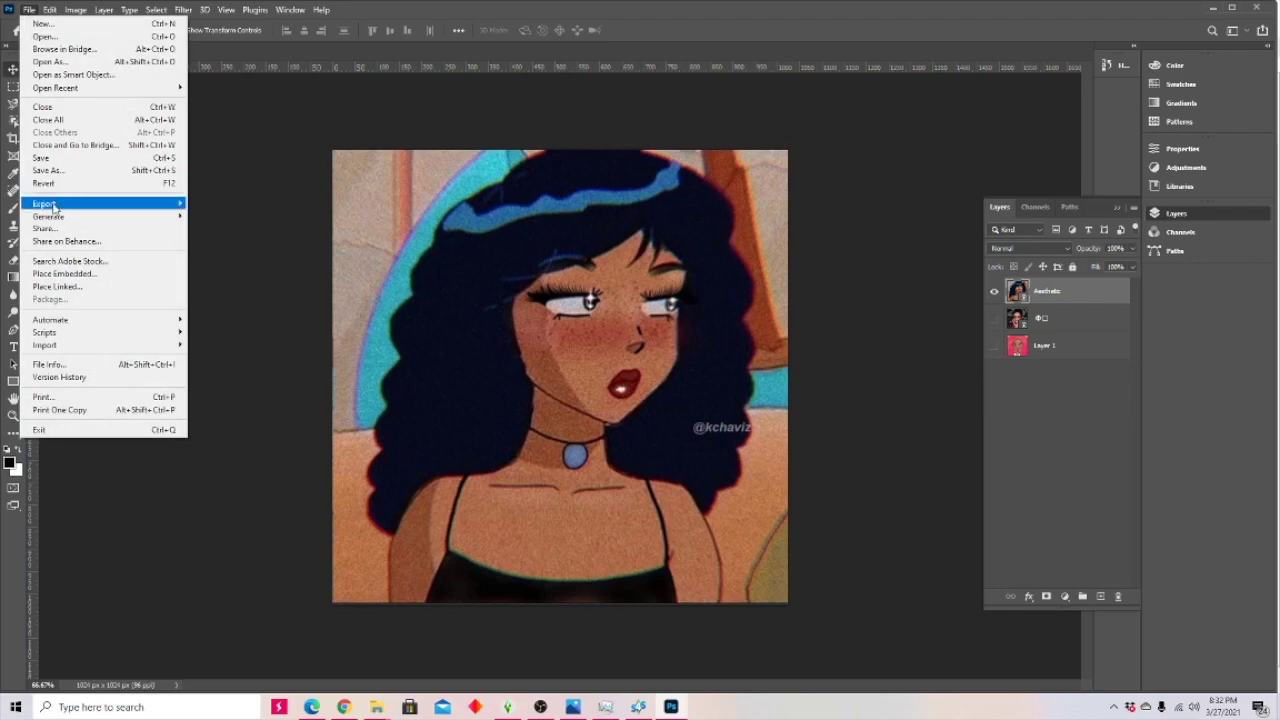
pyautogui.moveTo(56, 206)
pyautogui.click(277, 204)
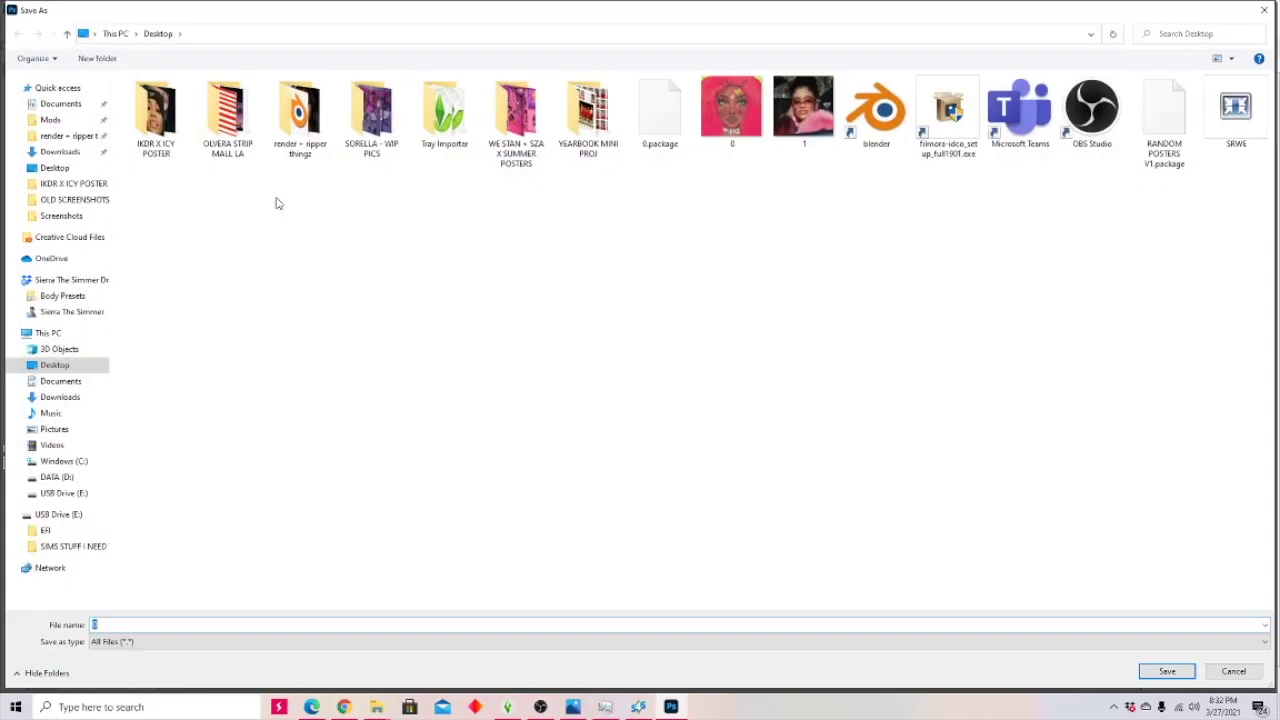
pyautogui.press('Return')
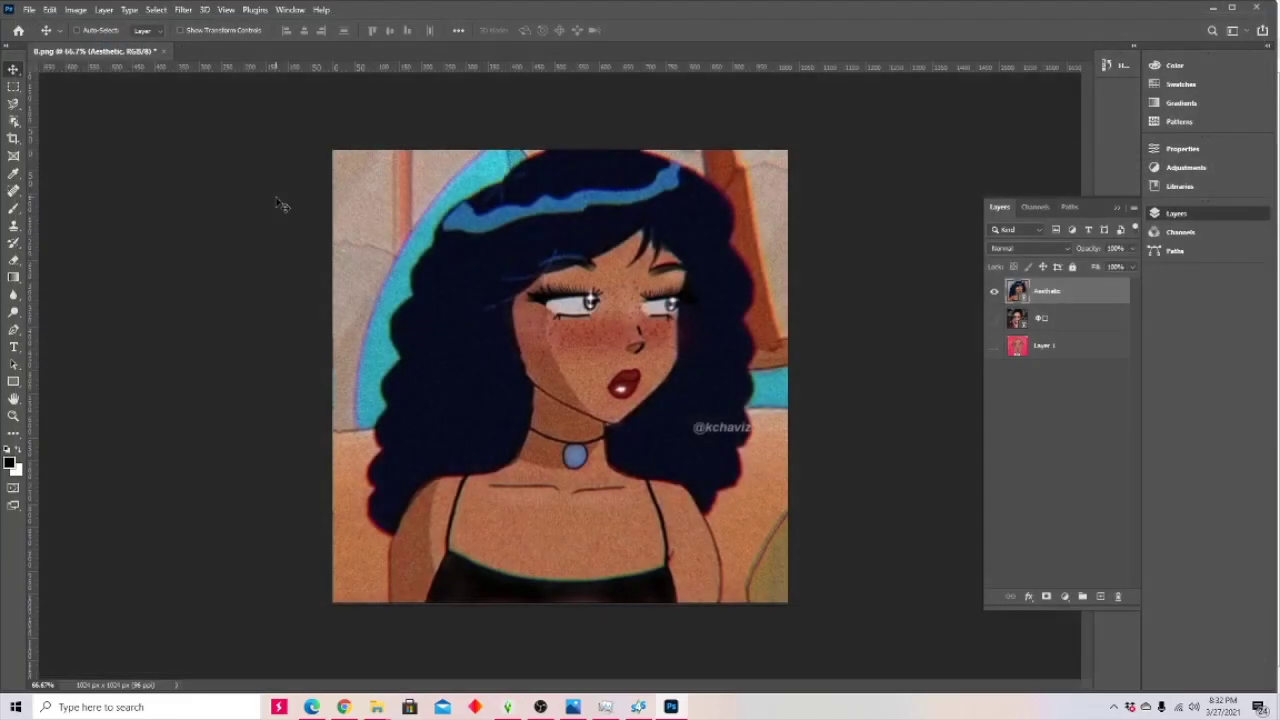
# - Switch to Sims 4 Studio and clear both thumbnail colors of swatch 1
pyautogui.click(638, 707)
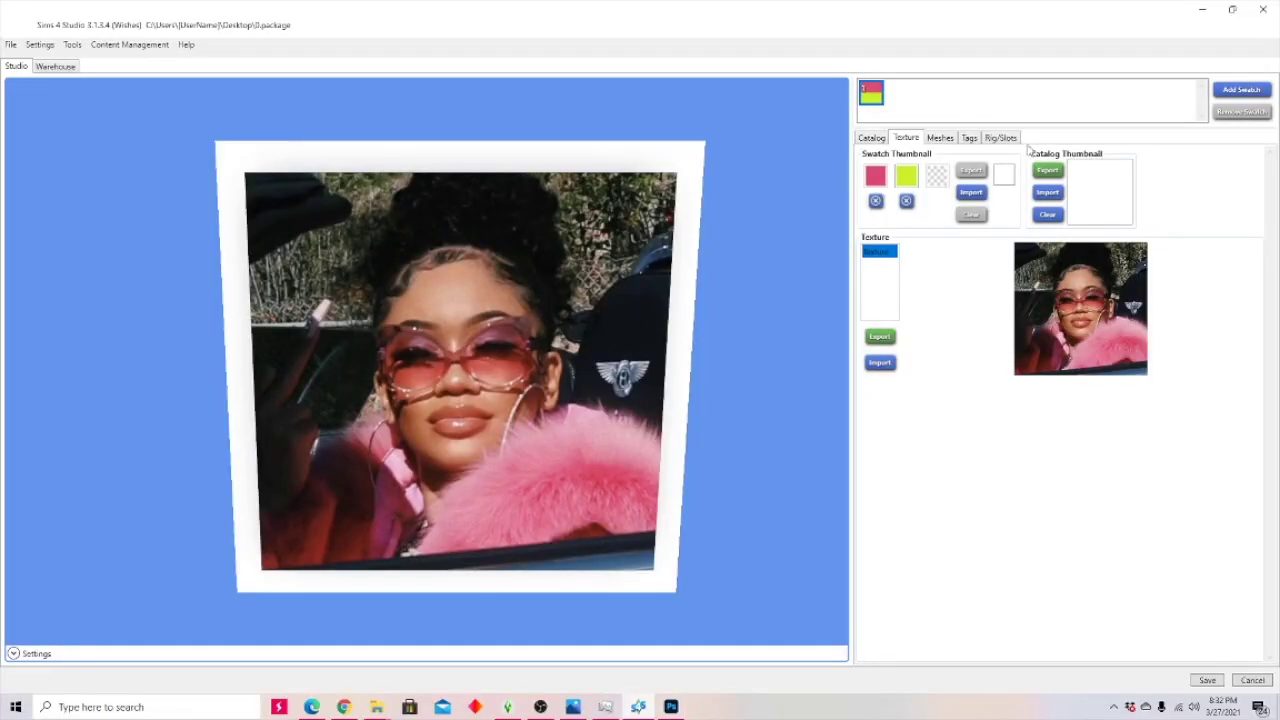
pyautogui.click(875, 201)
pyautogui.click(906, 201)
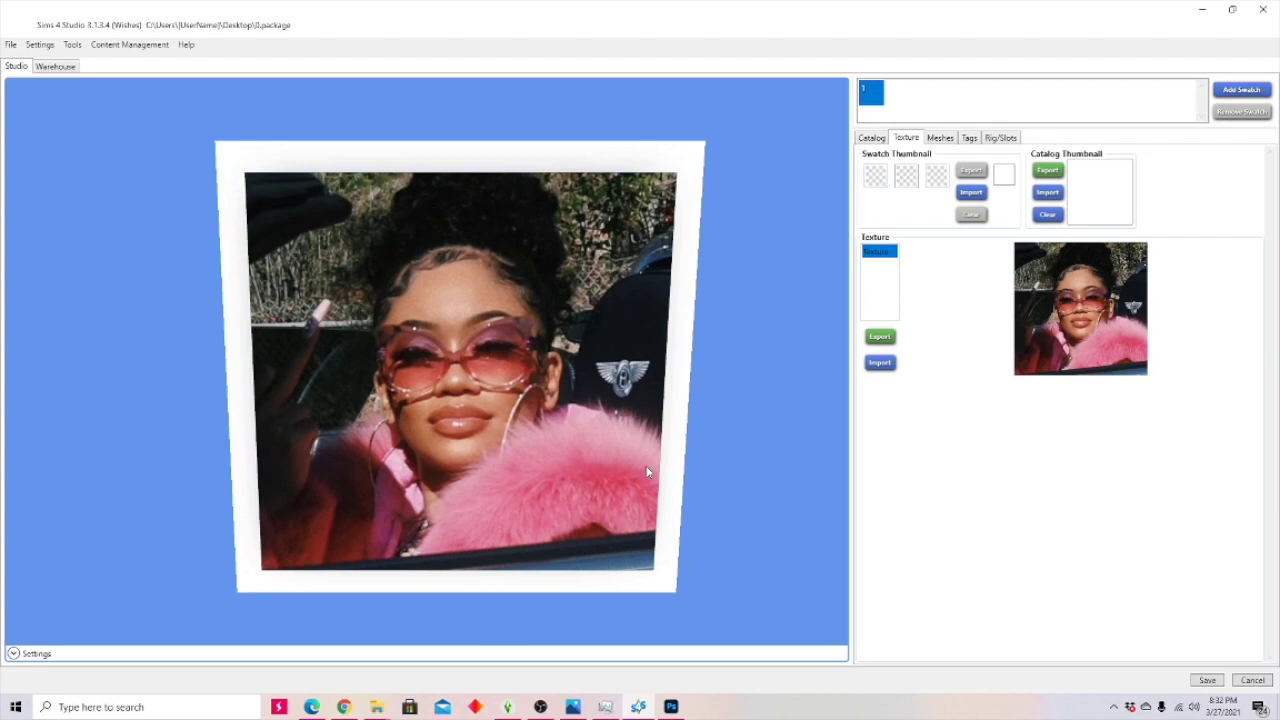
# - Try pink #F55B87 as the first thumbnail color of swatch 1
pyautogui.click(876, 176)
pyautogui.click(1012, 266)
pyautogui.moveTo(1016, 264); pyautogui.dragTo(1013, 274)
pyautogui.click(992, 198)
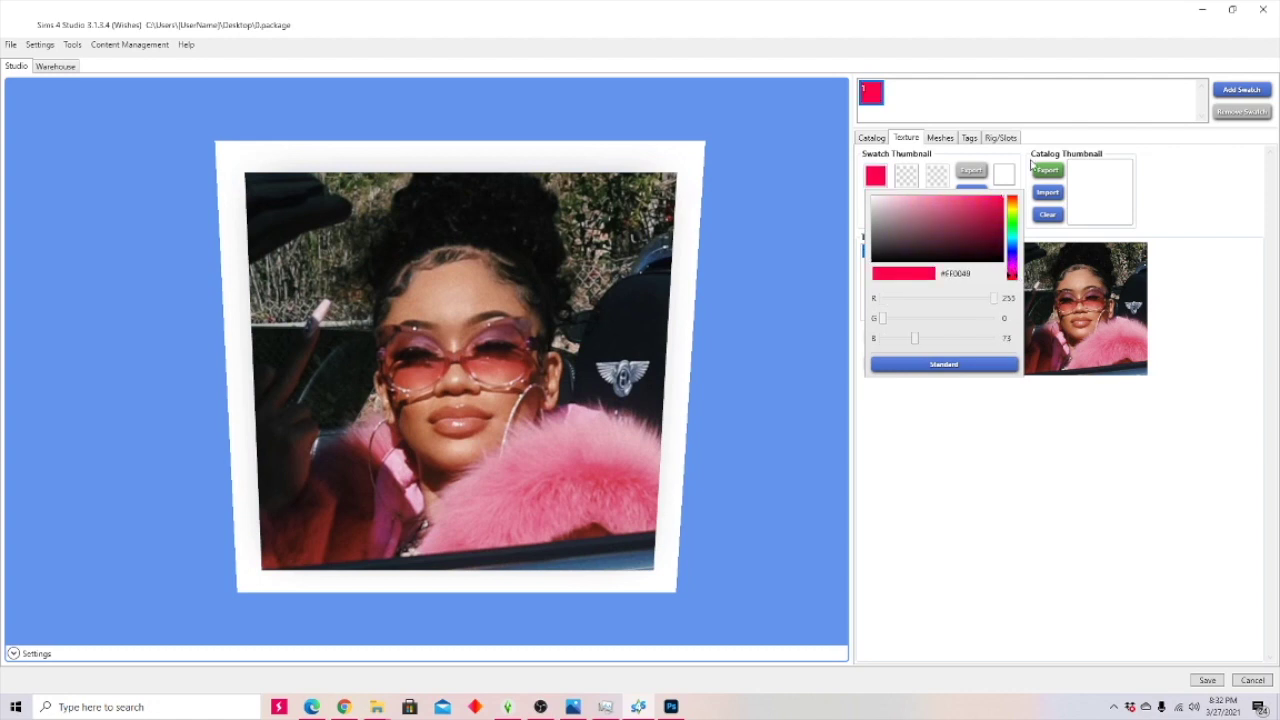
pyautogui.click(955, 198)
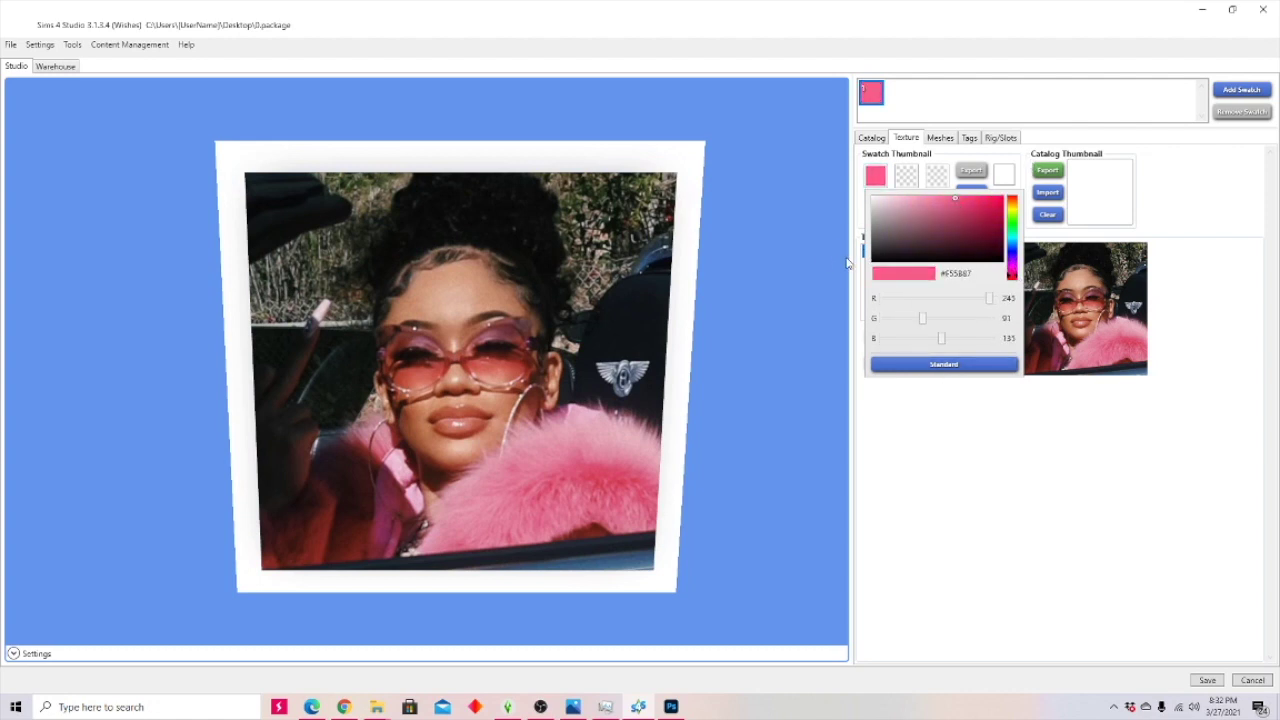
pyautogui.click(1145, 184)
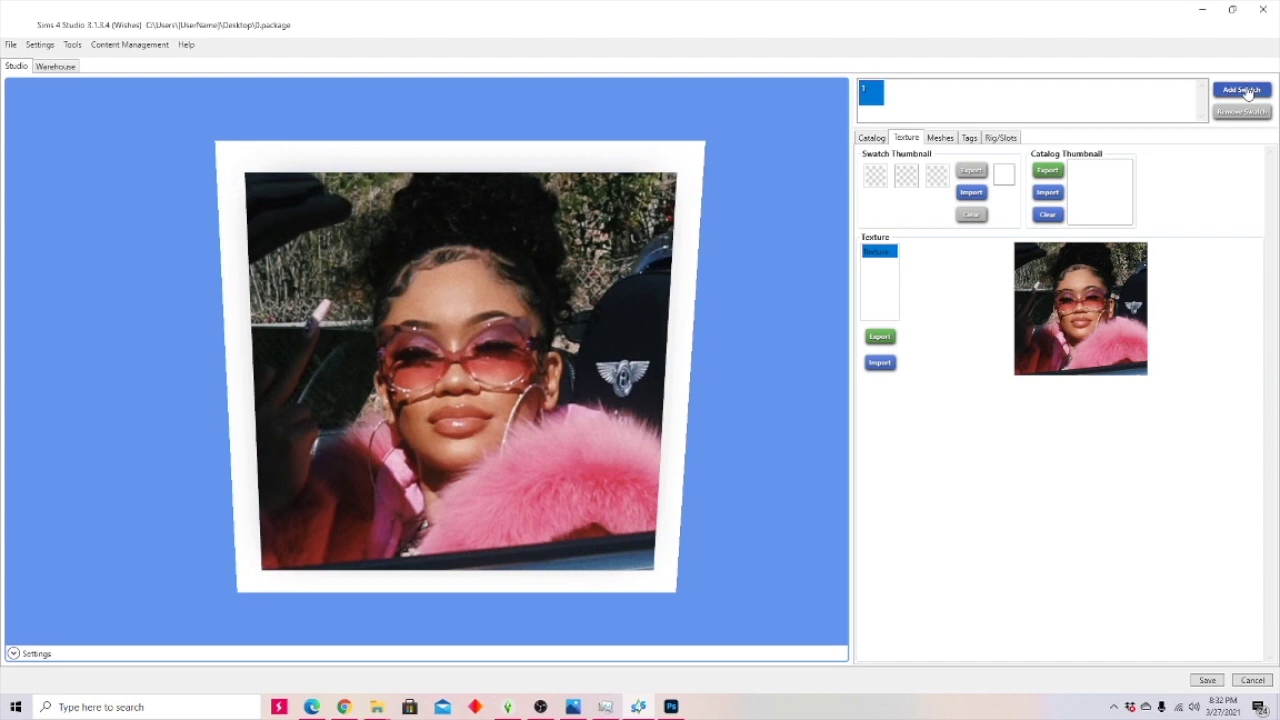
# - Add a second swatch and import the PNG image 2 from the Desktop as its texture
pyautogui.click(1245, 91)
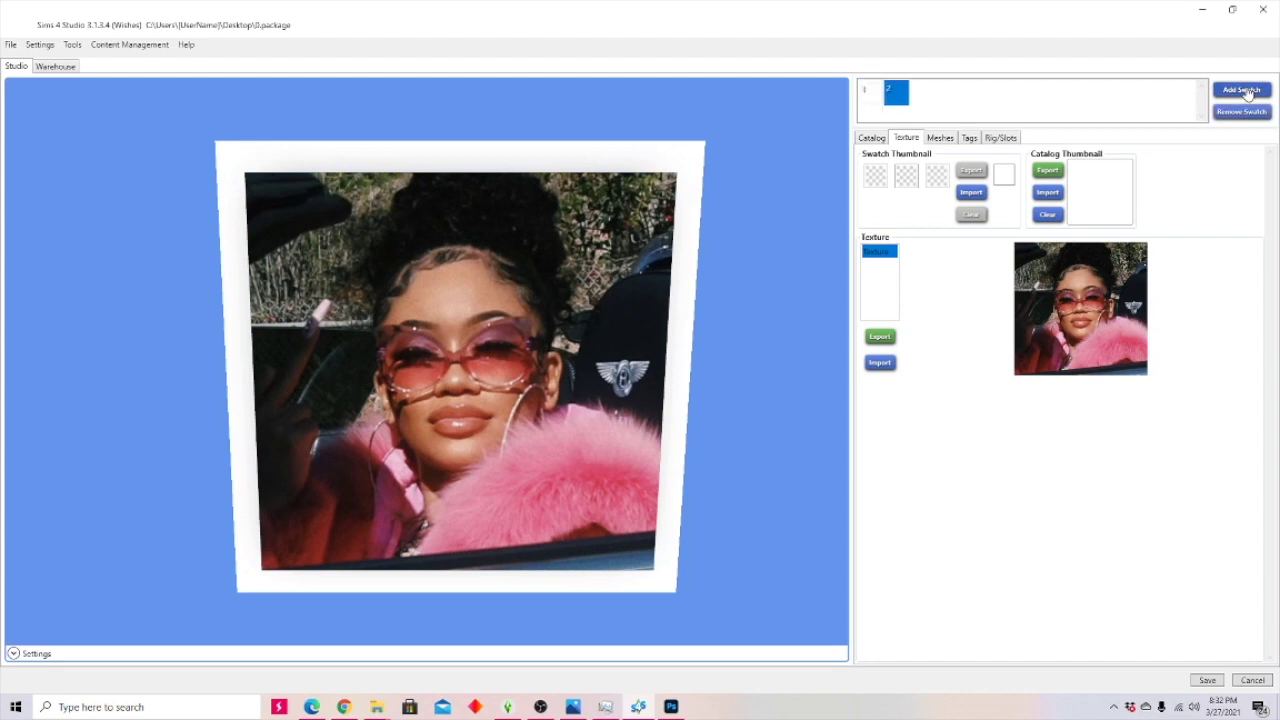
pyautogui.click(879, 363)
pyautogui.click(357, 215)
pyautogui.doubleClick(357, 215)
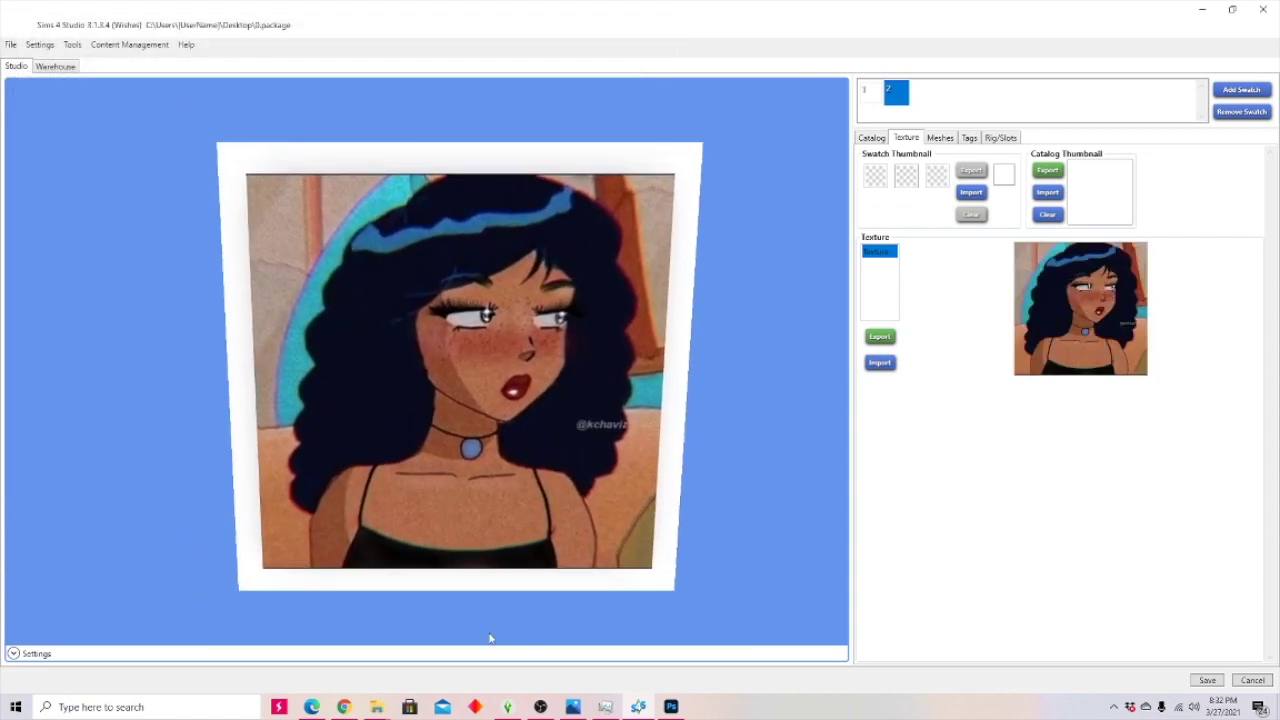
pyautogui.click(671, 707)
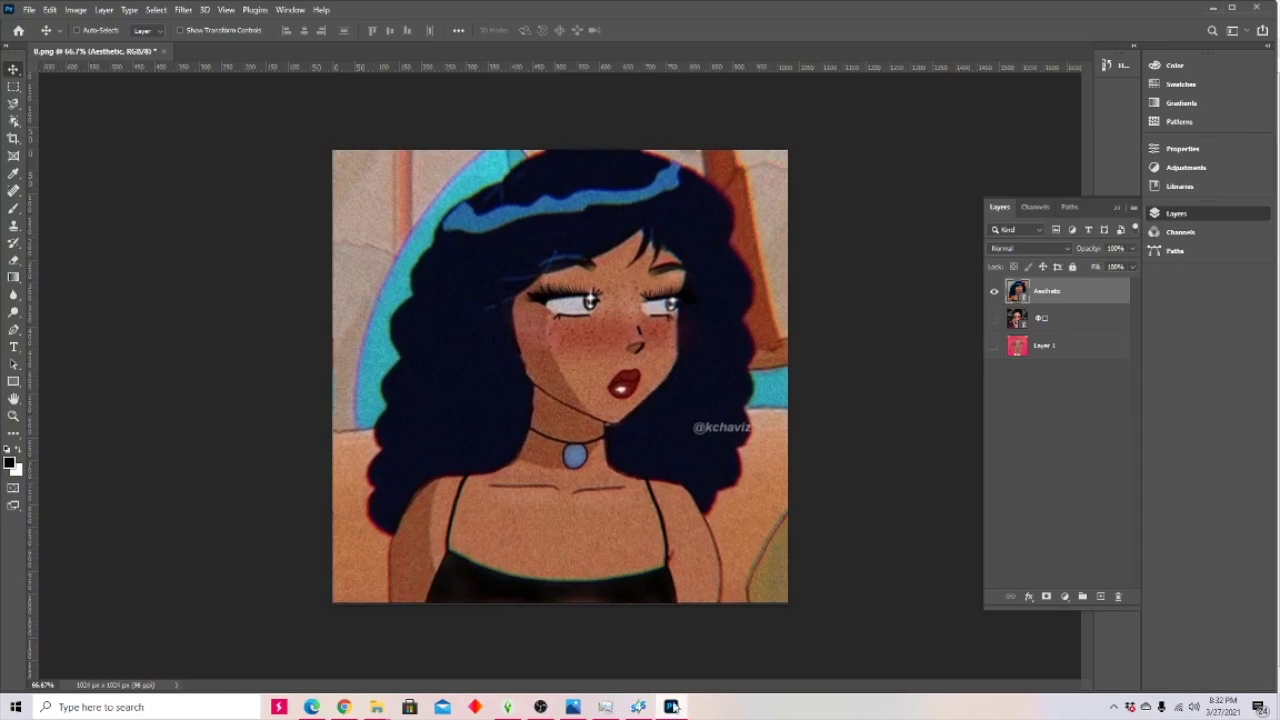
pyautogui.click(30, 10)
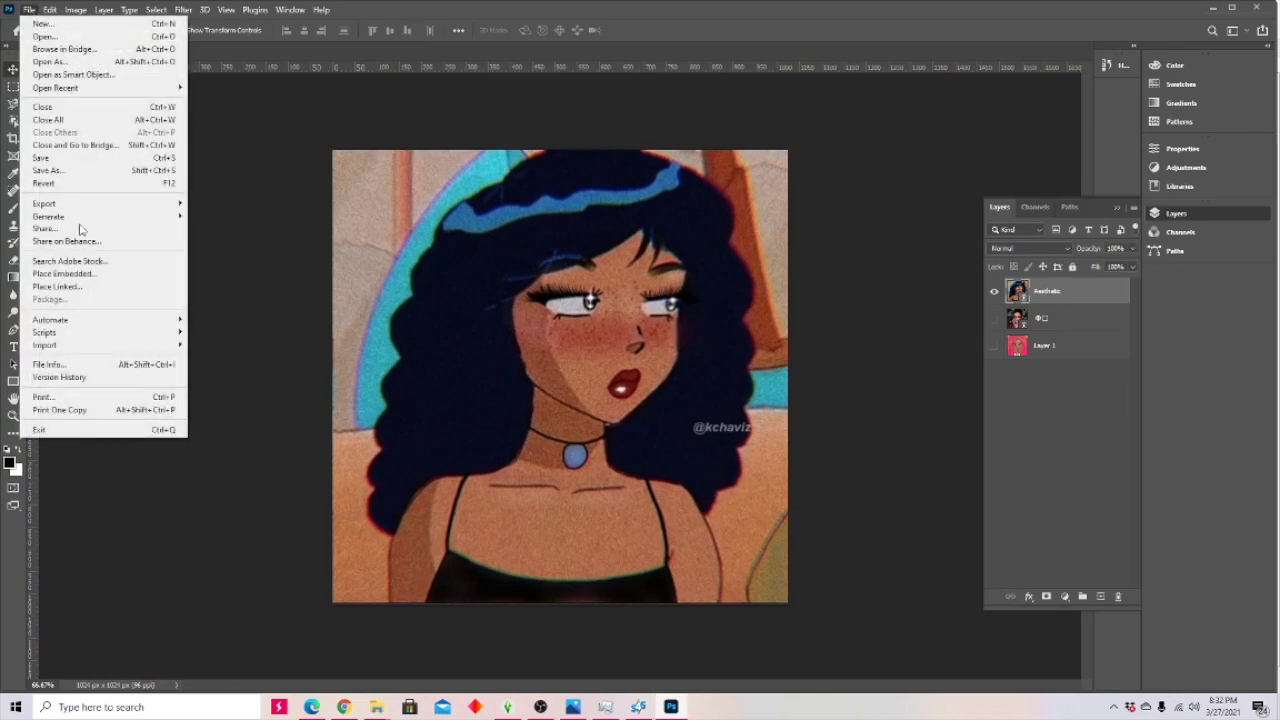
pyautogui.click(89, 288)
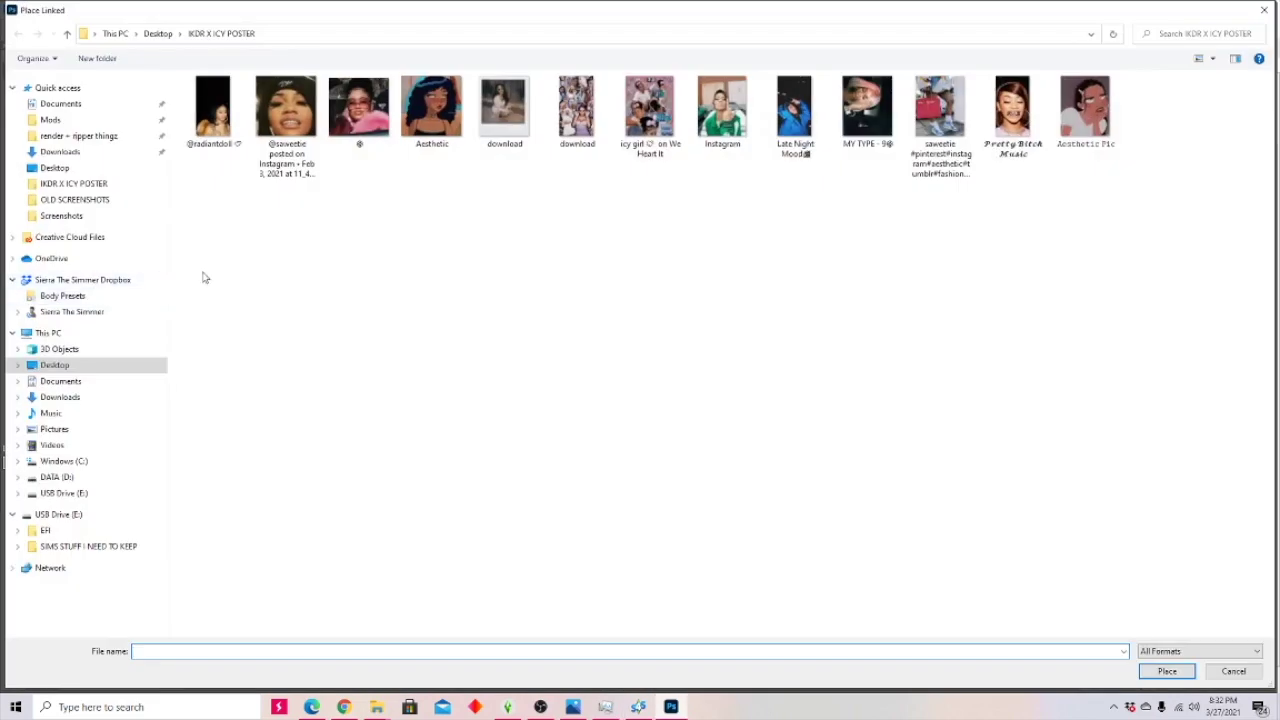
pyautogui.doubleClick(277, 105)
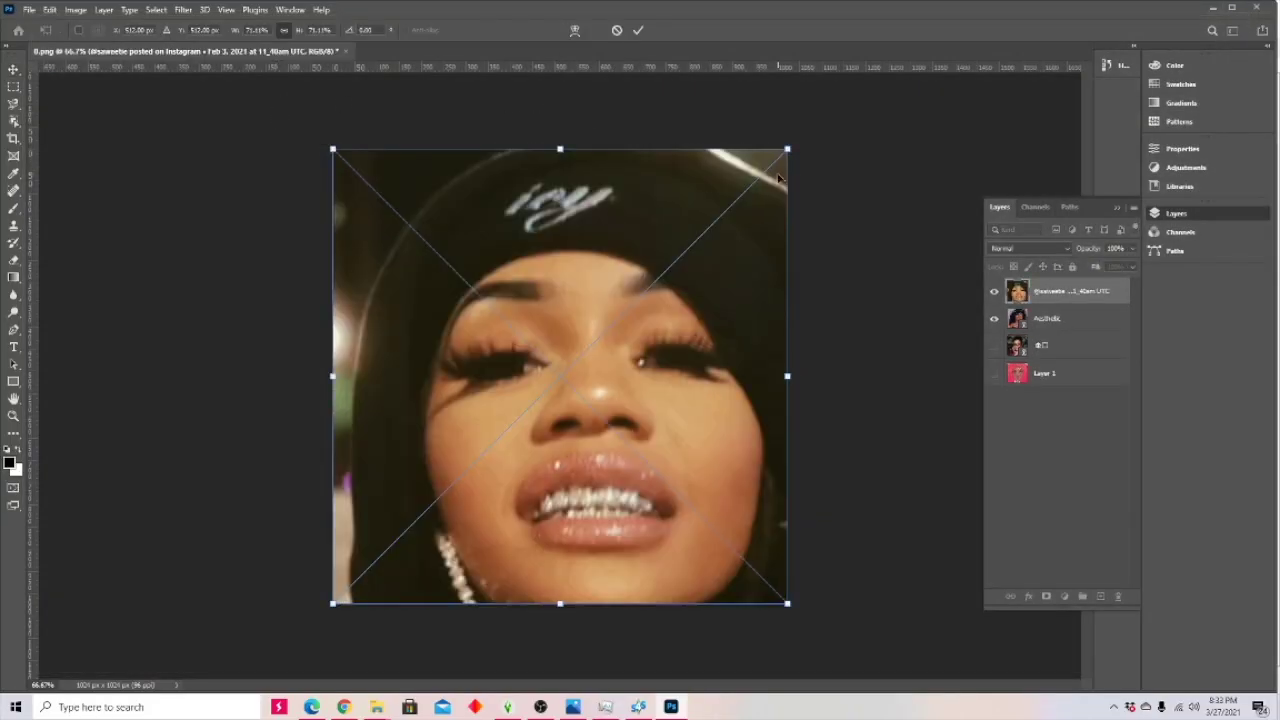
# - Shrink the placed beanie portrait into the canvas's upper-left corner and stretch it back out to cover the whole 1024 by 1024 px canvas
pyautogui.moveTo(786, 150); pyautogui.dragTo(523, 408)
pyautogui.moveTo(428, 492); pyautogui.dragTo(425, 234)
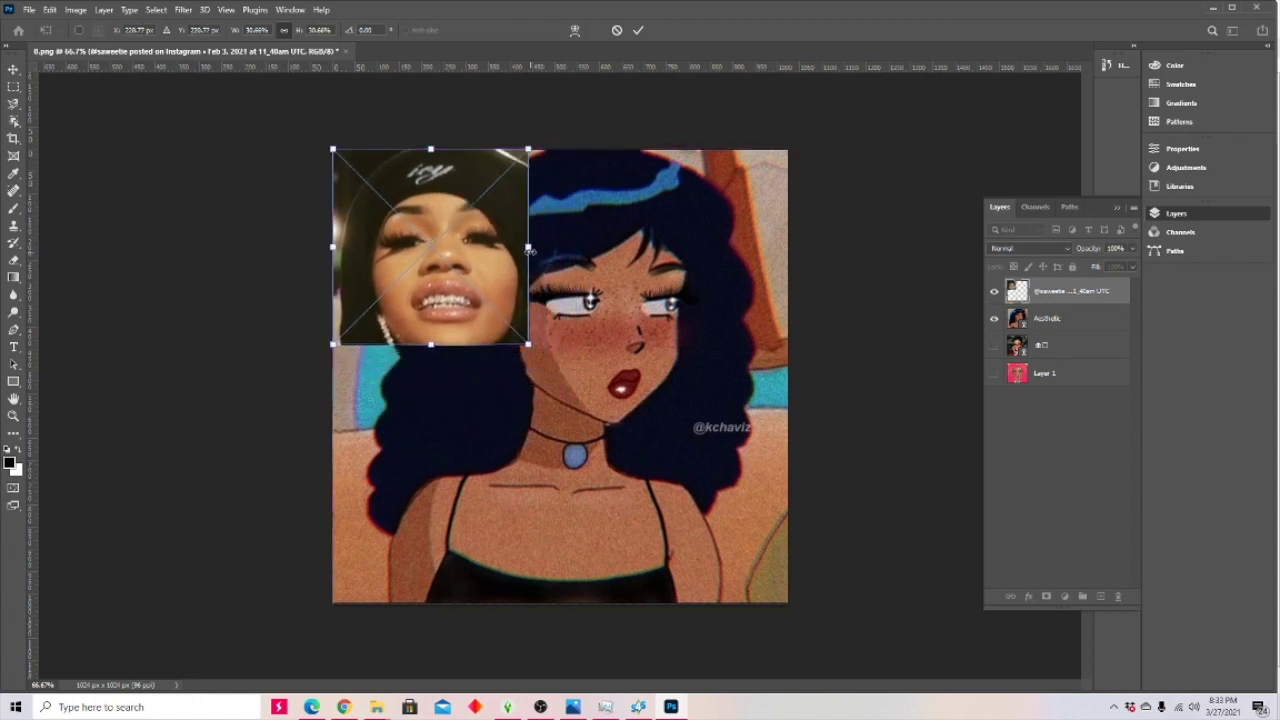
pyautogui.moveTo(531, 251); pyautogui.dragTo(789, 283)
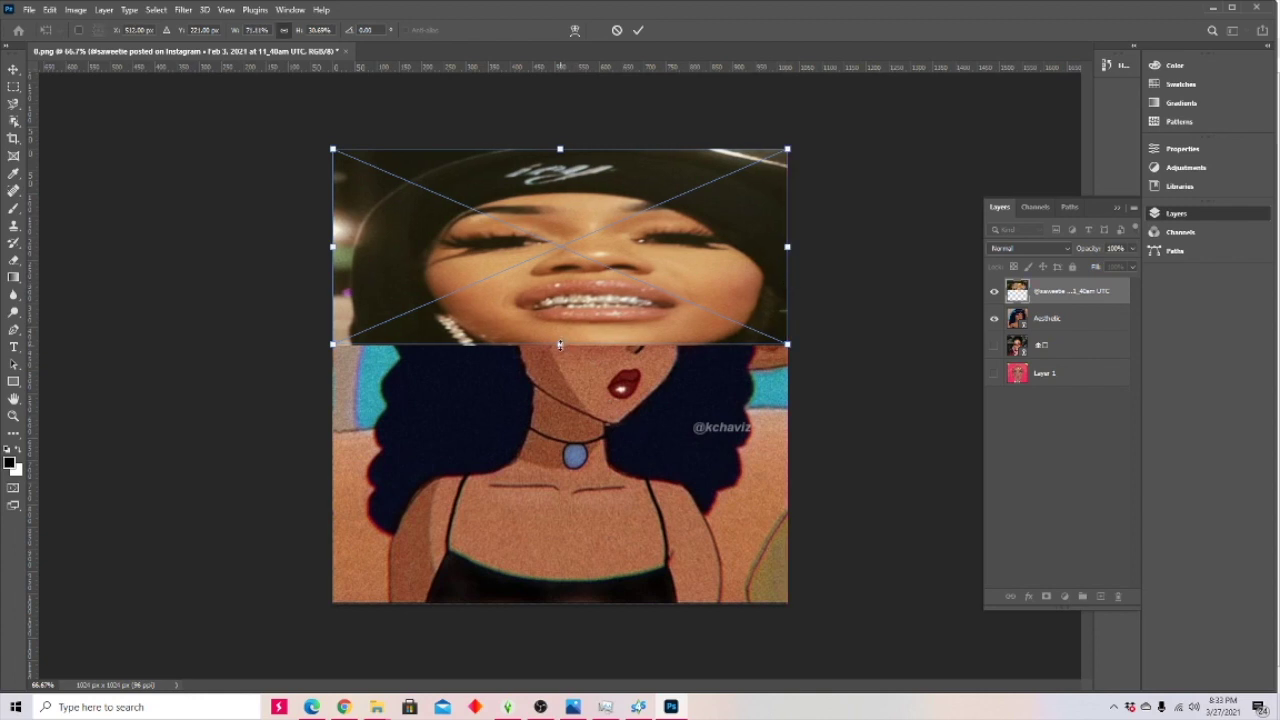
pyautogui.moveTo(560, 345); pyautogui.dragTo(581, 603)
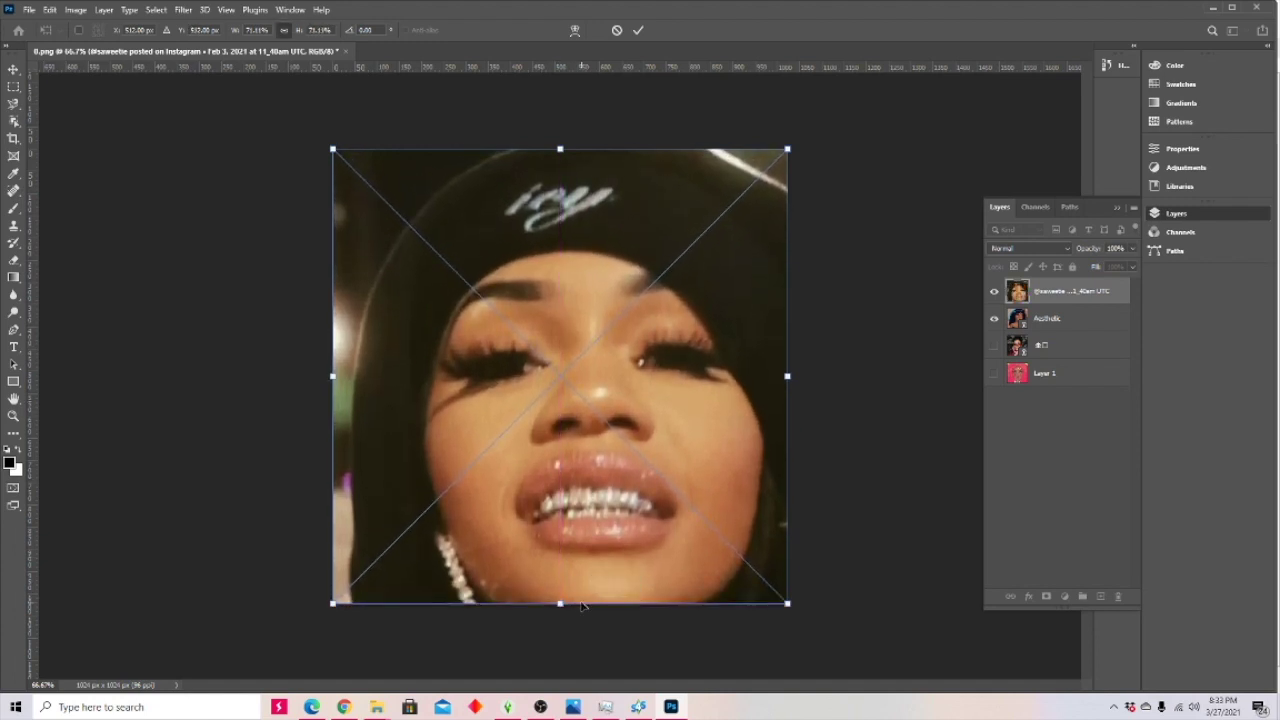
pyautogui.click(14, 70)
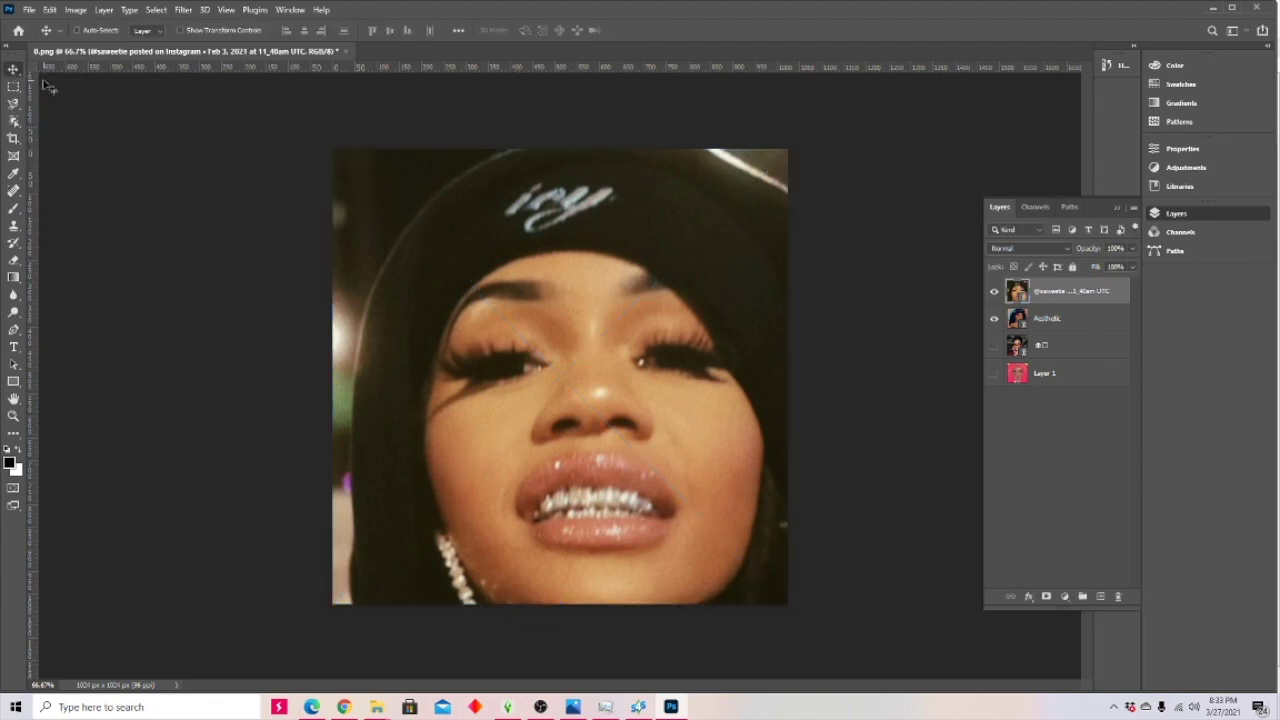
# - Quick-export the icy beanie poster as a PNG to the Desktop
pyautogui.click(30, 10)
pyautogui.moveTo(166, 208)
pyautogui.click(229, 203)
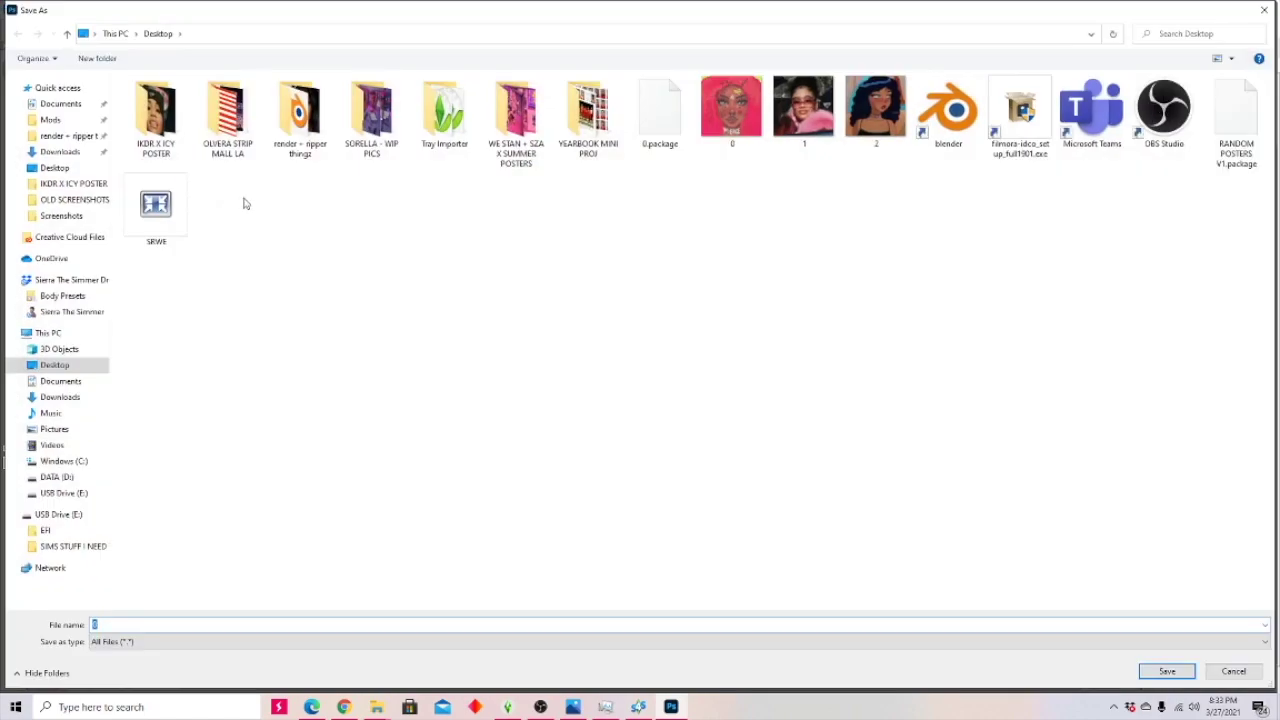
pyautogui.press('Escape')
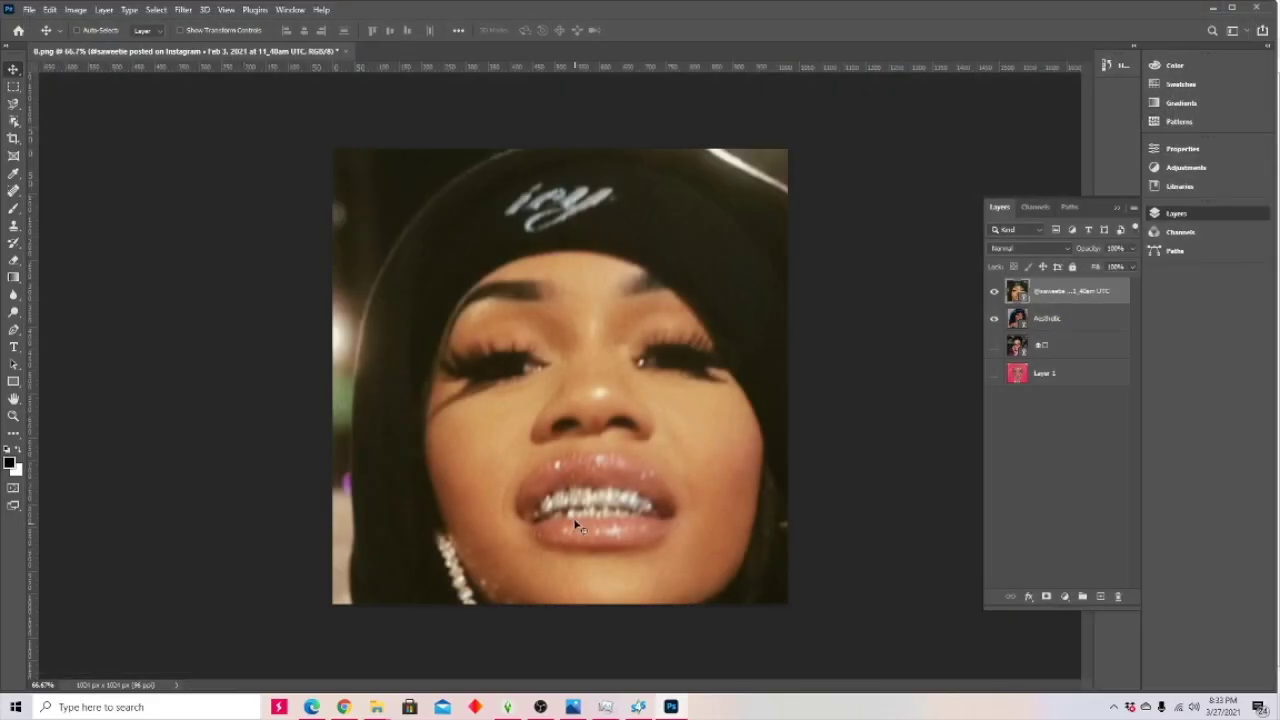
# - Switch to Sims 4 Studio, add a third swatch and import the exported beanie poster as its texture
pyautogui.click(638, 707)
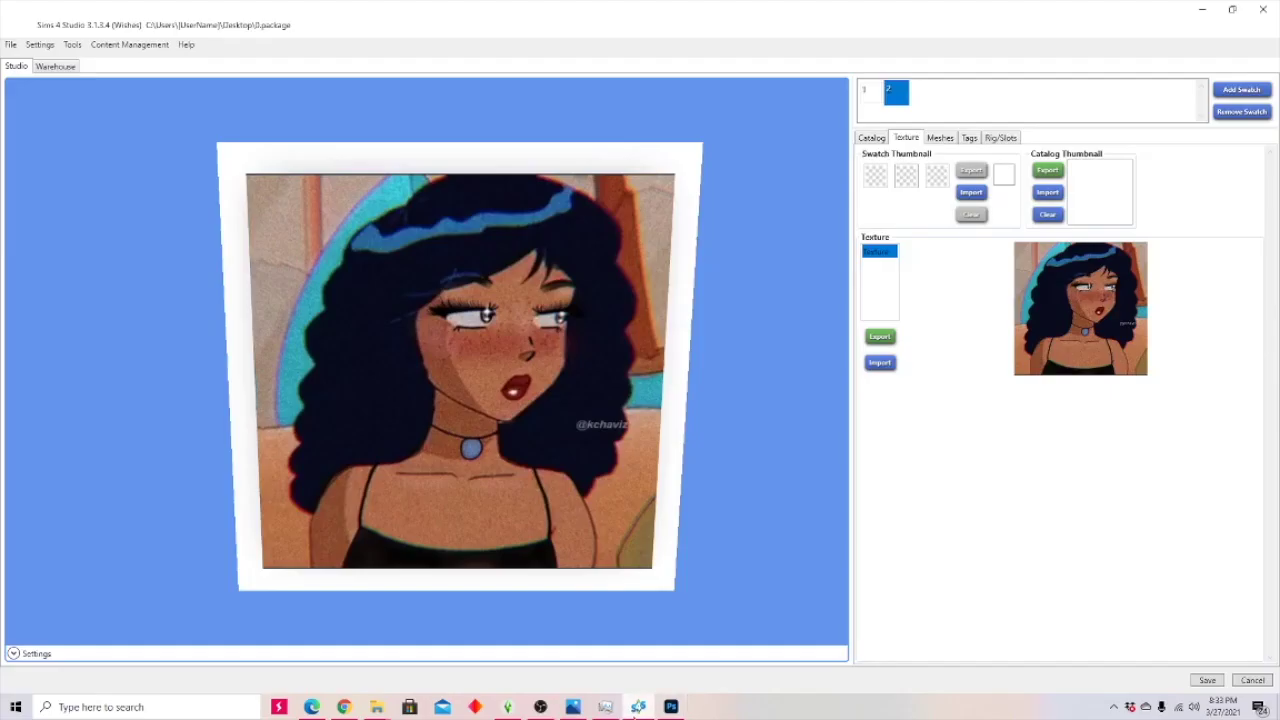
pyautogui.click(1241, 90)
pyautogui.click(880, 363)
pyautogui.doubleClick(428, 220)
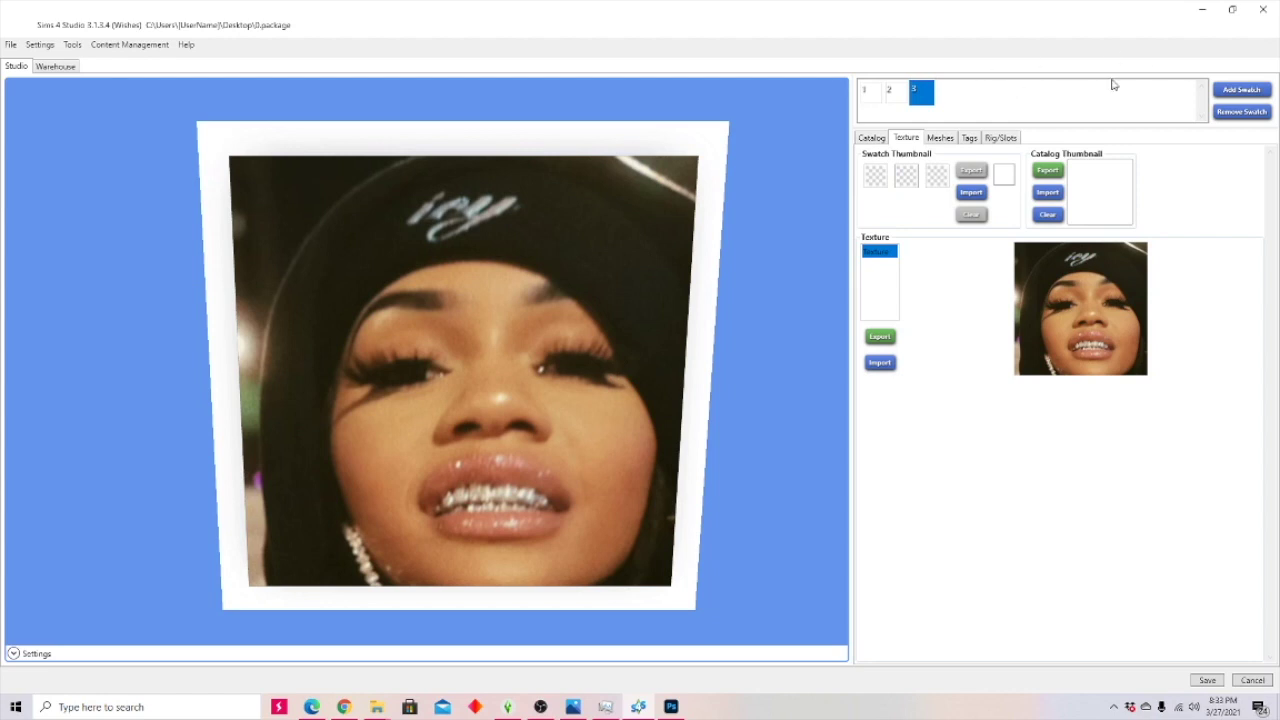
# - Review the poster pictures on swatches 1, 2 and 3
pyautogui.click(870, 100)
pyautogui.click(896, 100)
pyautogui.click(922, 98)
# - Clear the poster's existing name in its catalog details
pyautogui.click(871, 137)
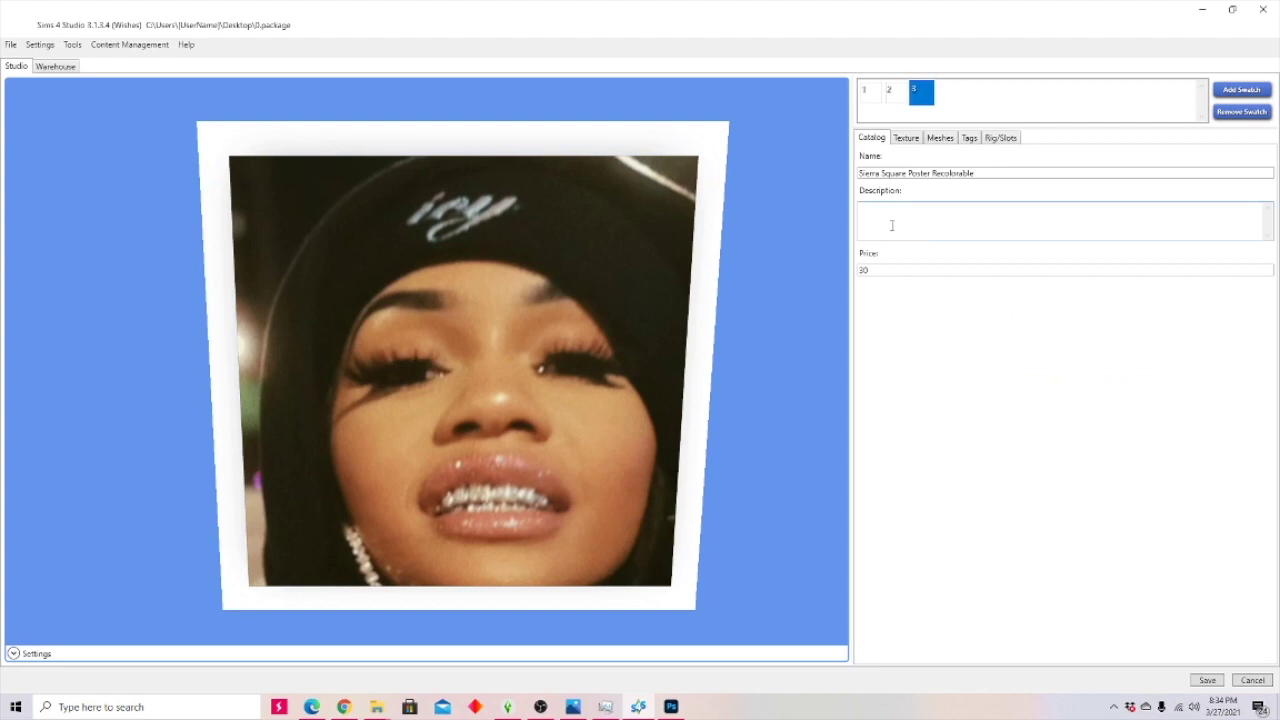
pyautogui.doubleClick(921, 173)
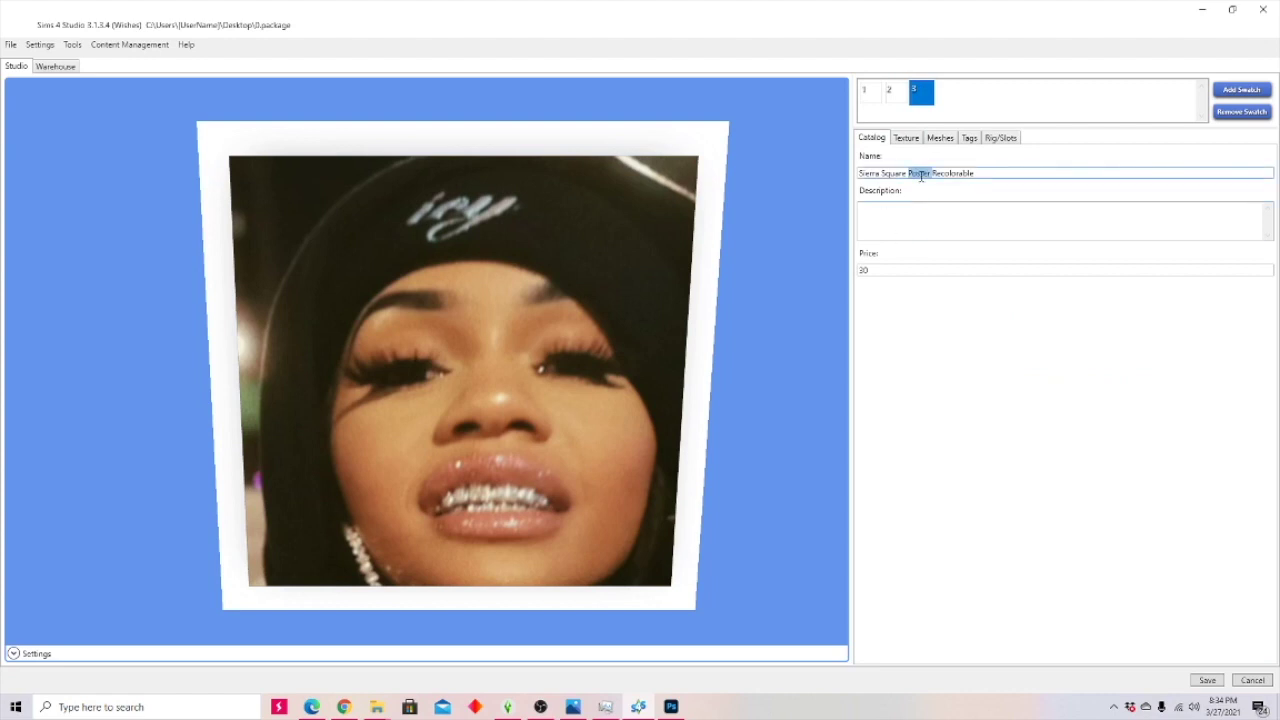
pyautogui.moveTo(1003, 177); pyautogui.dragTo(852, 186)
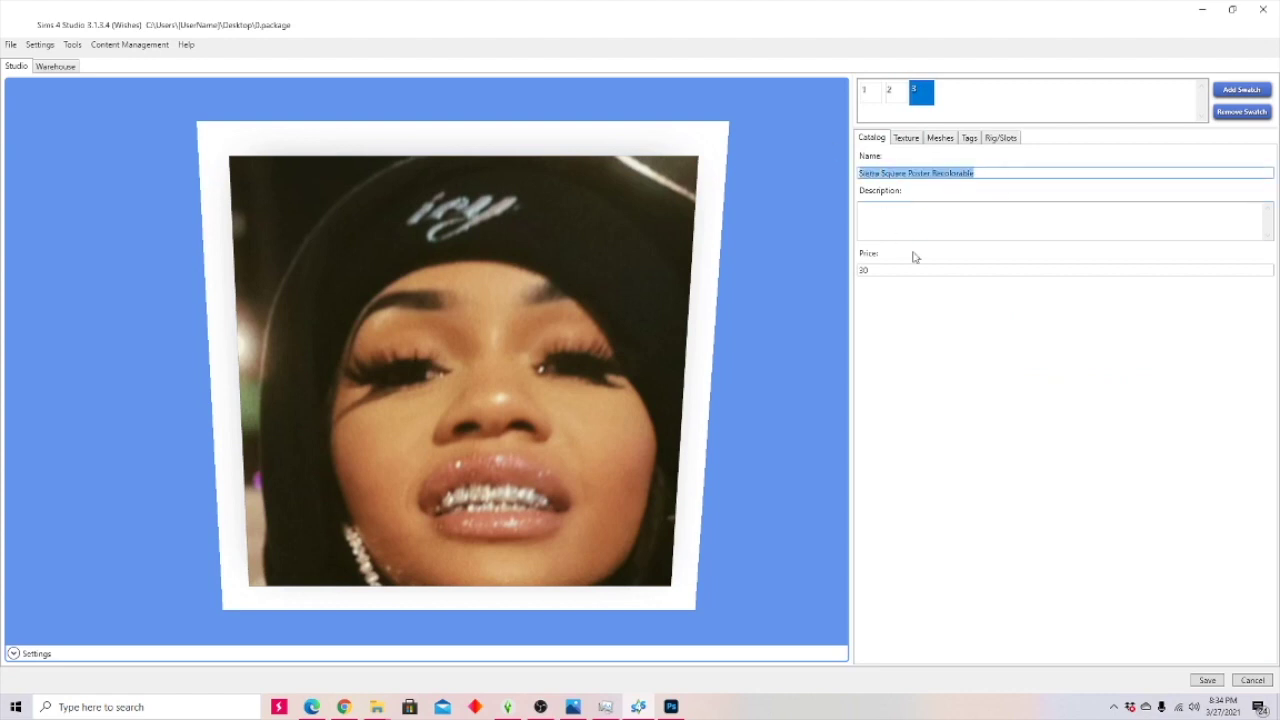
pyautogui.press('BackSpace')
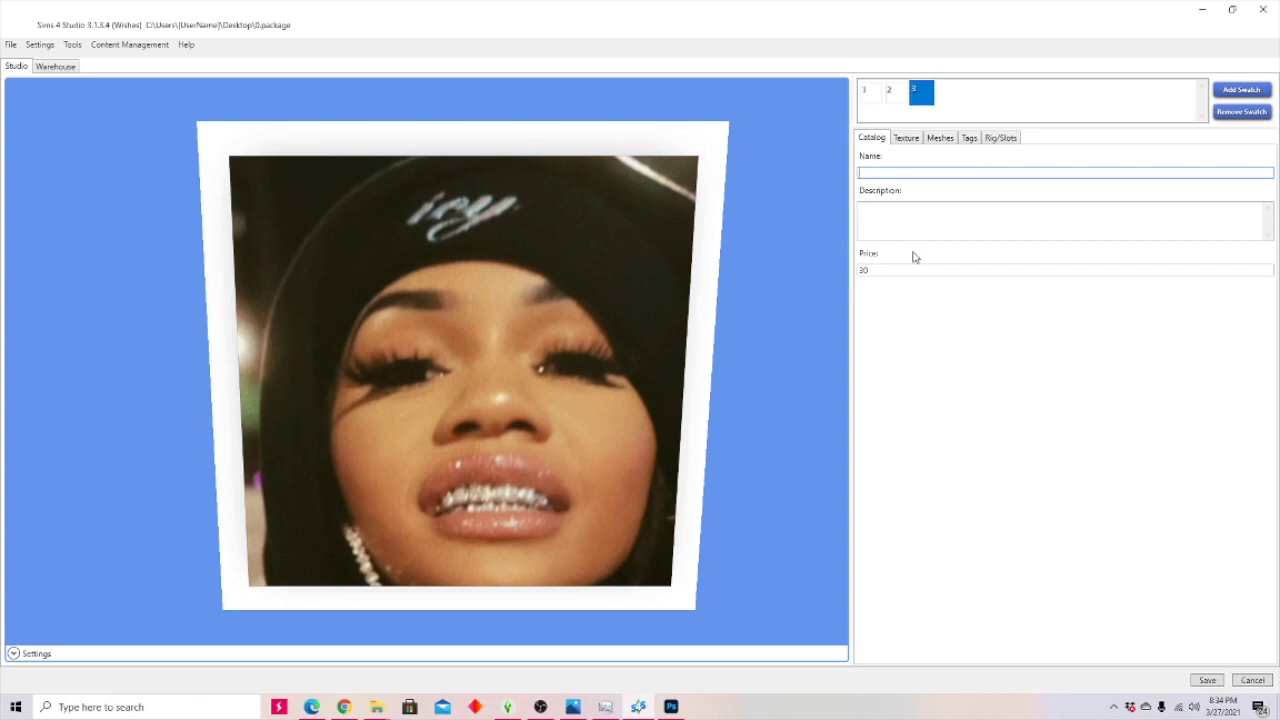
# - Try a catalog price of 1000 for the poster and clear the entry
pyautogui.click(916, 226)
pyautogui.press('Tab')
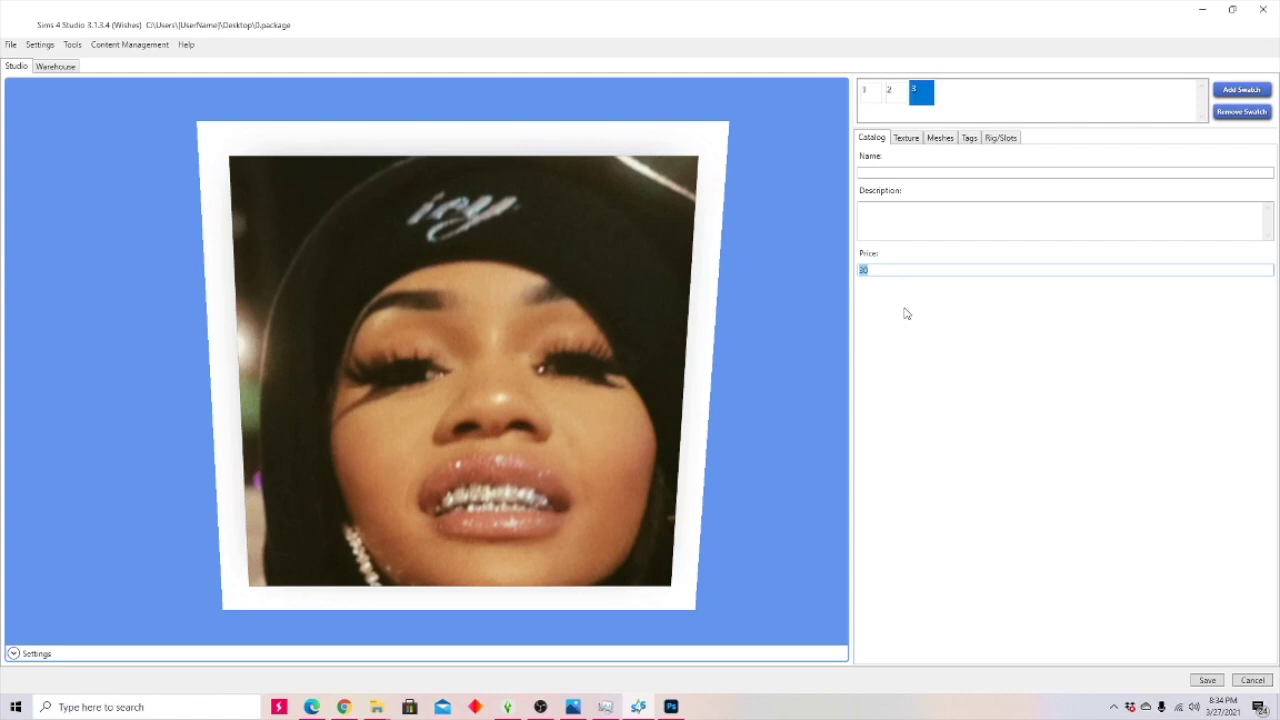
pyautogui.write('1000')
pyautogui.press('BackSpace')
pyautogui.press('BackSpace')
pyautogui.press('BackSpace')
pyautogui.press('BackSpace')
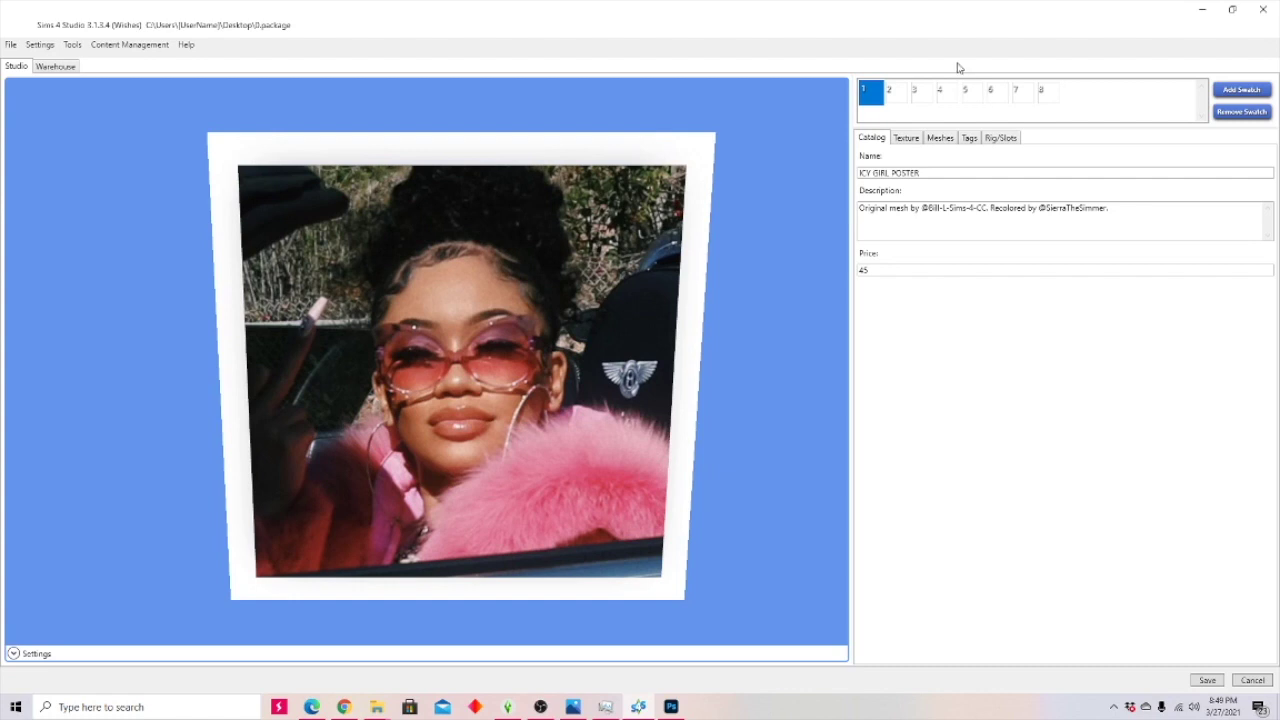
# - Review the poster pictures on swatches 2 through 8 one after another
pyautogui.click(904, 100)
pyautogui.click(926, 101)
pyautogui.click(940, 100)
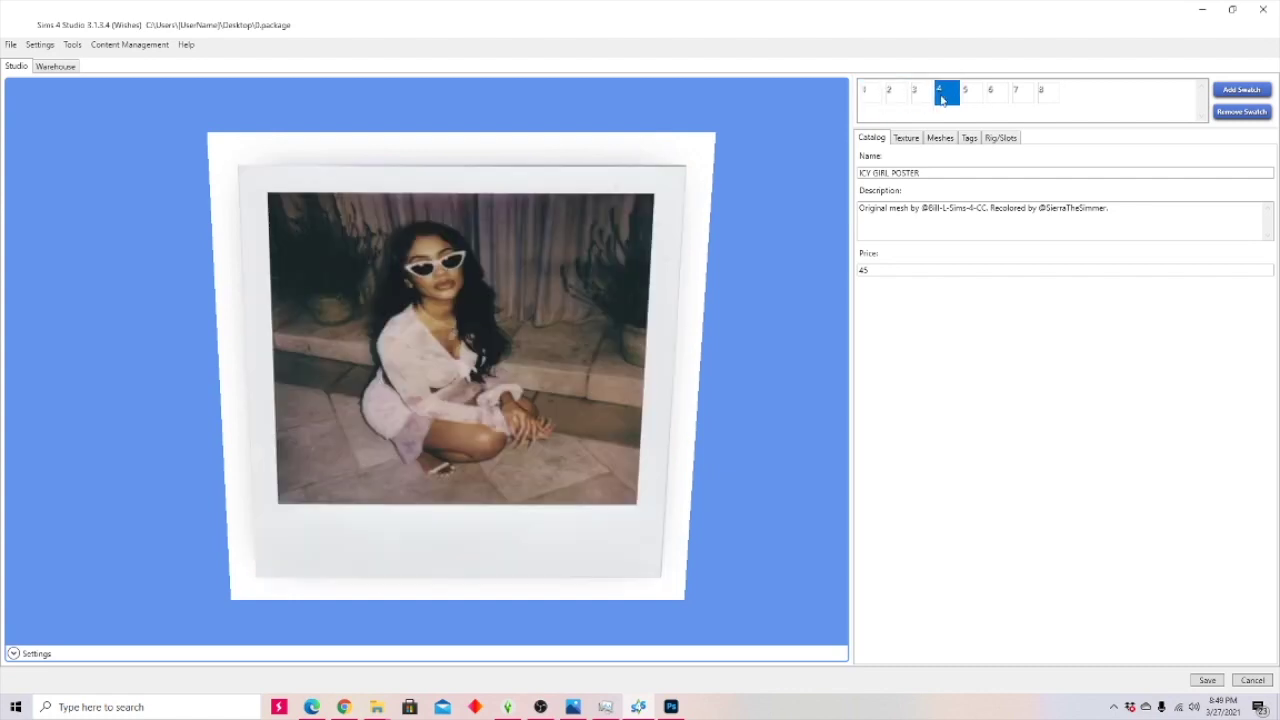
pyautogui.click(975, 103)
pyautogui.click(1004, 106)
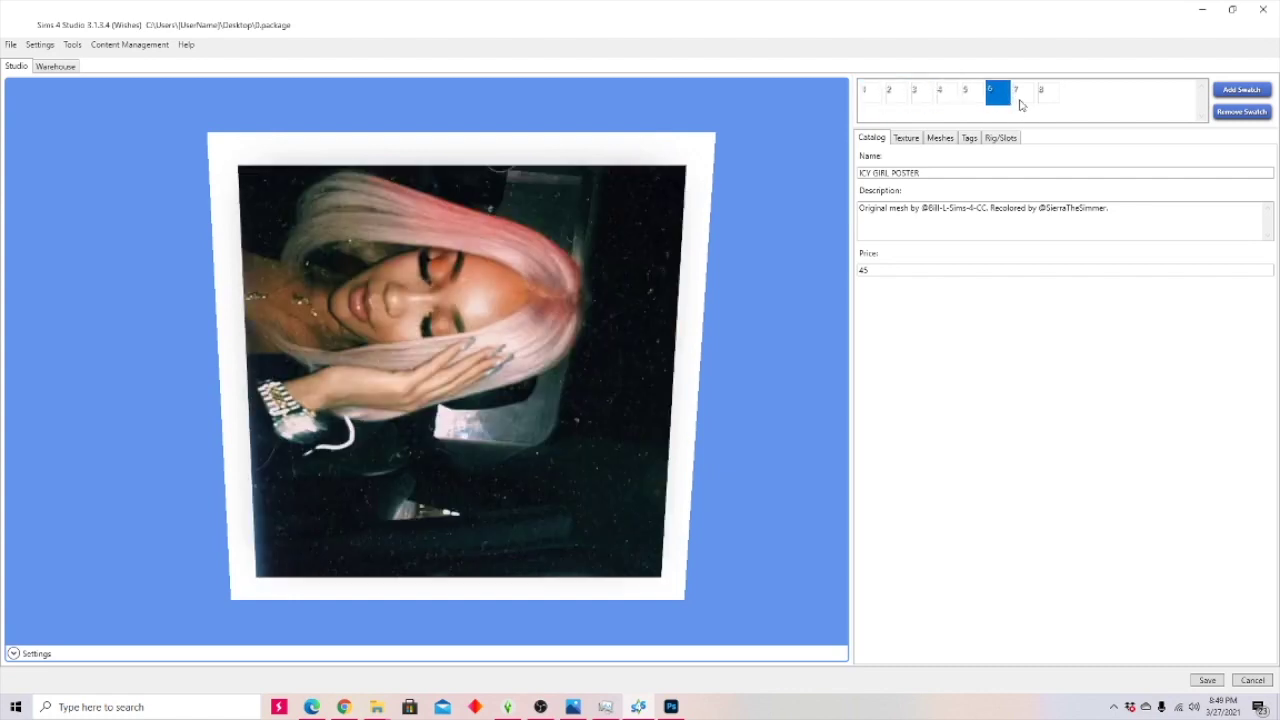
pyautogui.click(1021, 103)
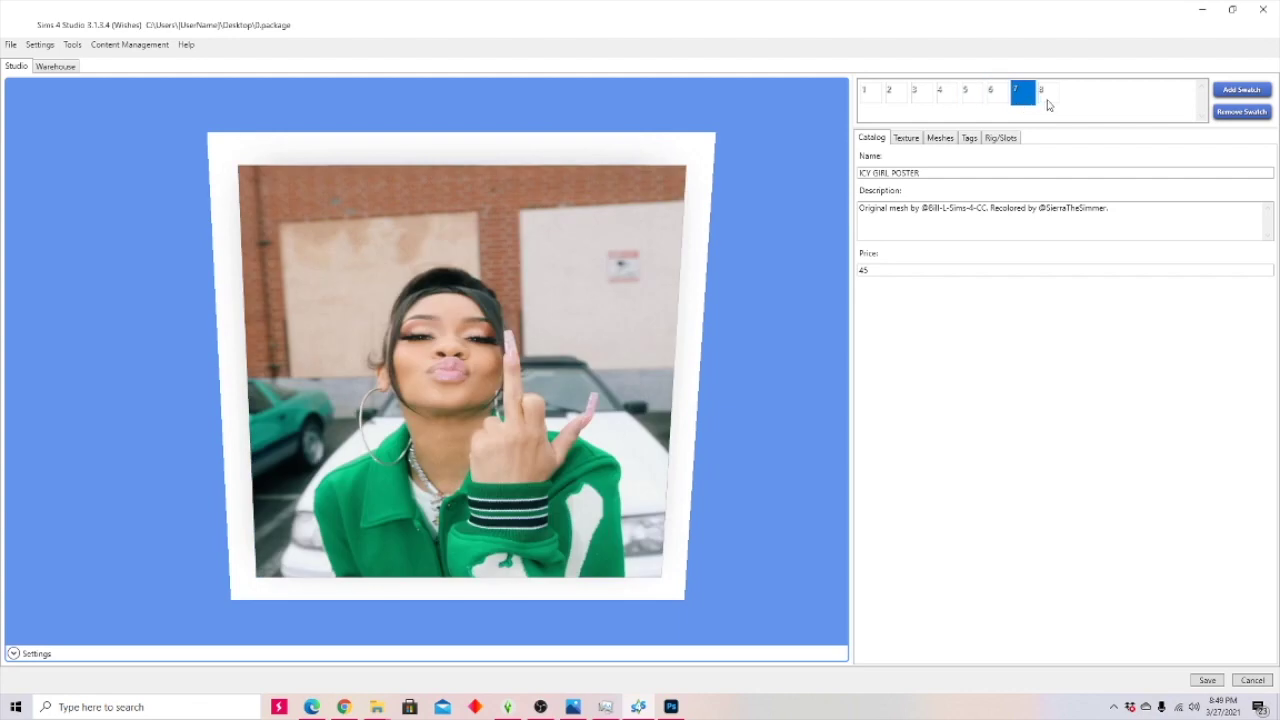
pyautogui.click(1048, 104)
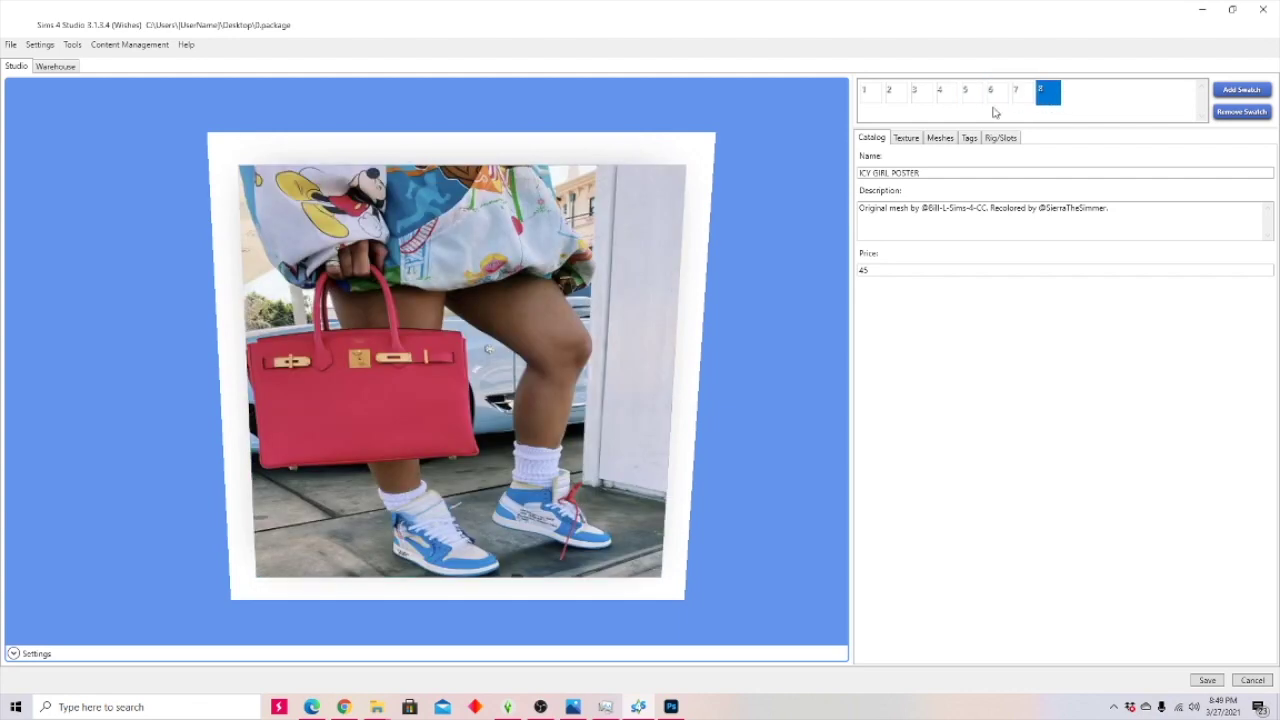
# - Save the finished poster package to the desktop under the file name [SIERRATHESIMMER] ICY GIRL POSTER
pyautogui.click(906, 138)
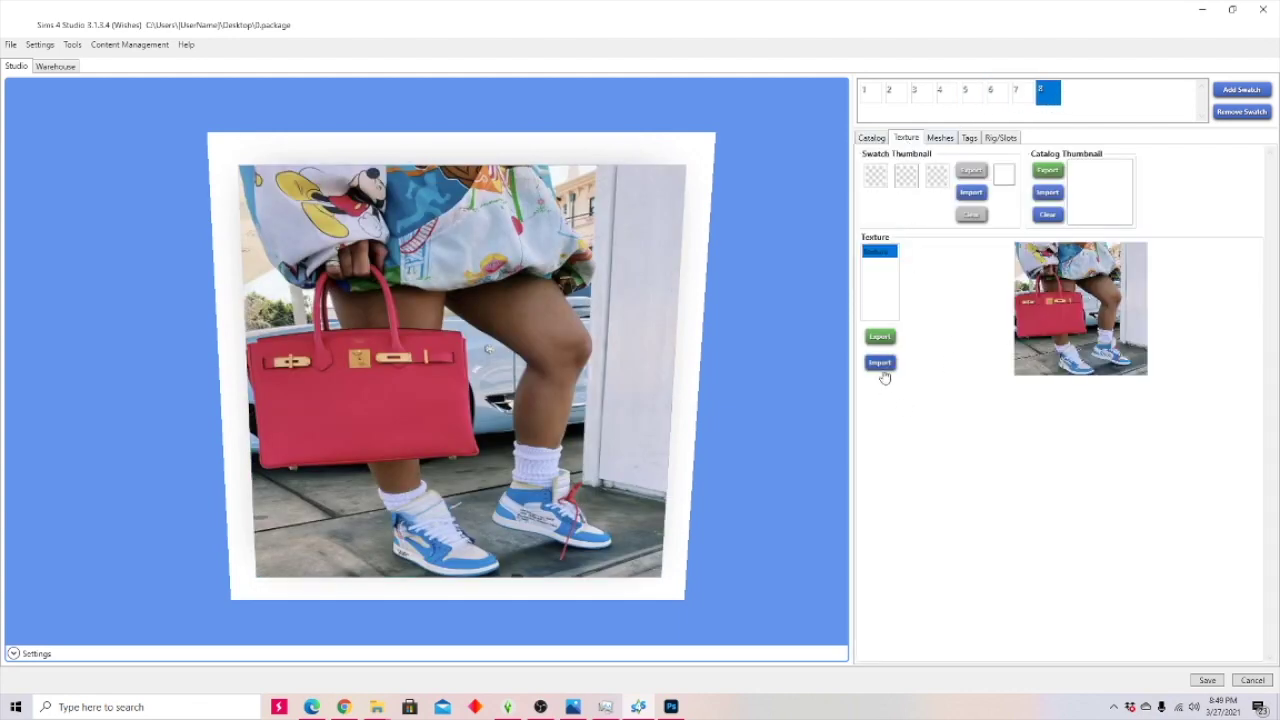
pyautogui.click(11, 44)
pyautogui.click(43, 78)
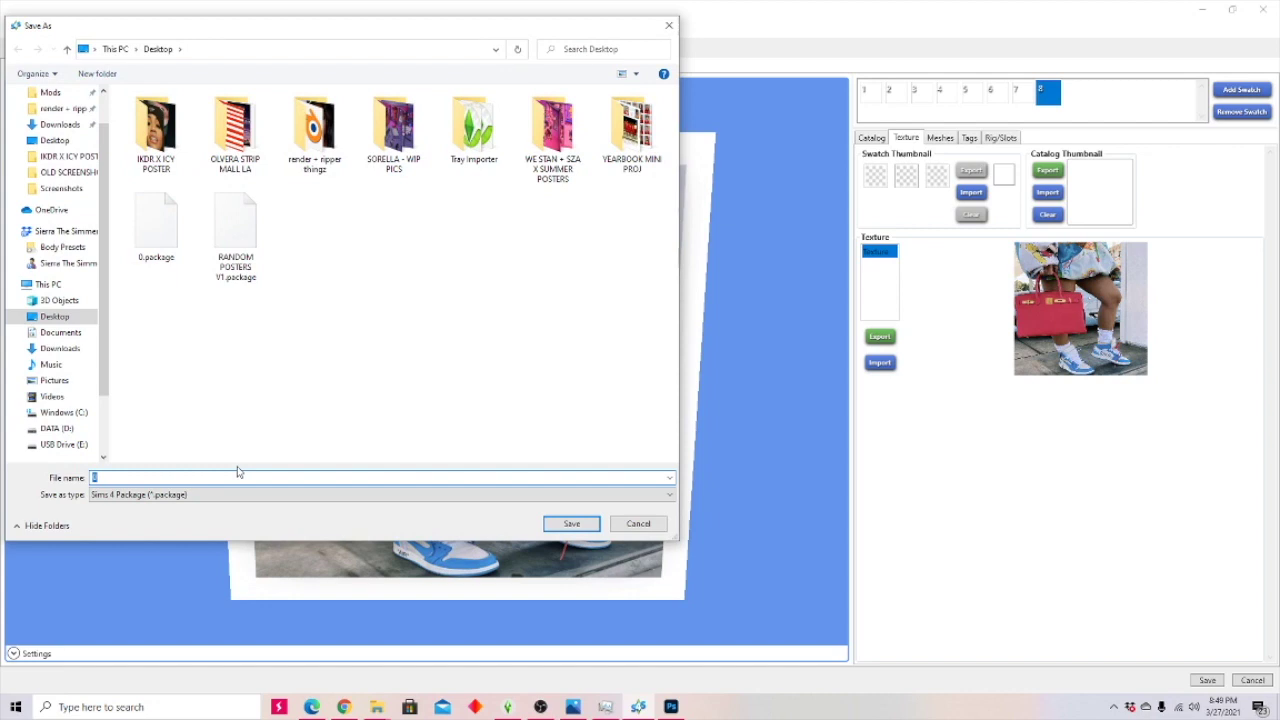
pyautogui.press('BackSpace')
pyautogui.write('[SIERRATHESIMMER] ICY GIRL POSTER')
pyautogui.click(572, 523)
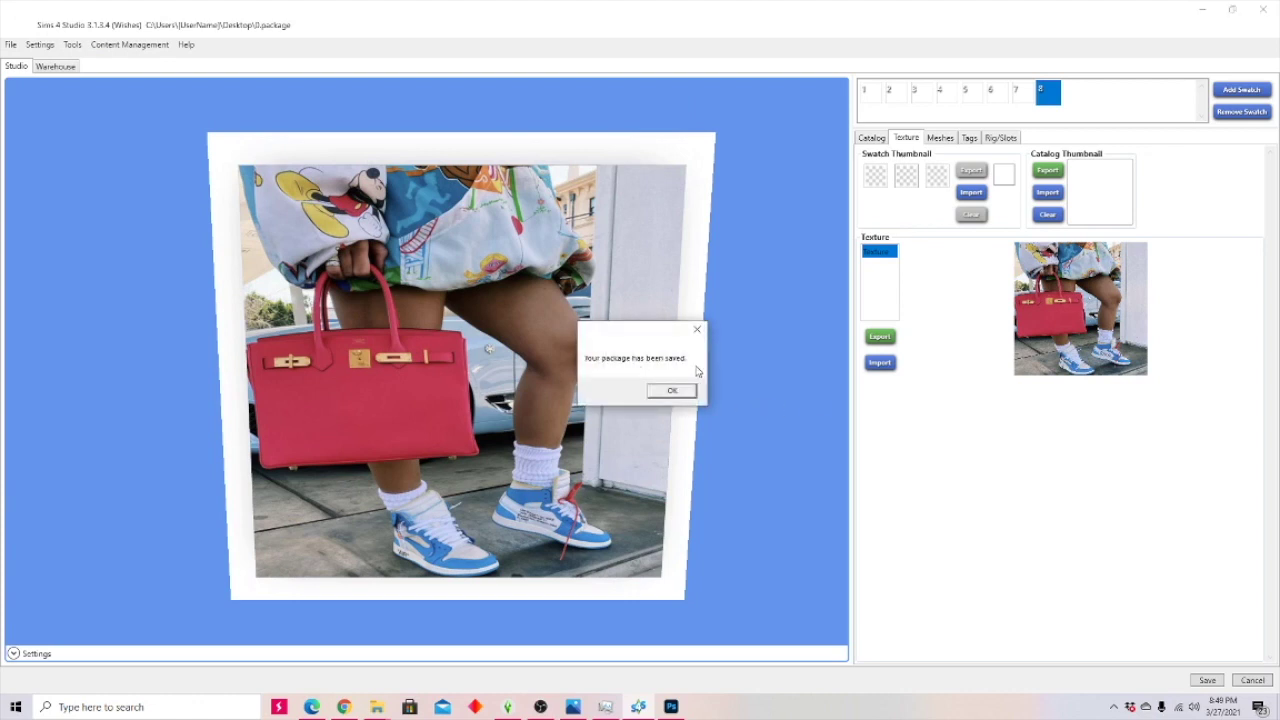
pyautogui.click(672, 390)
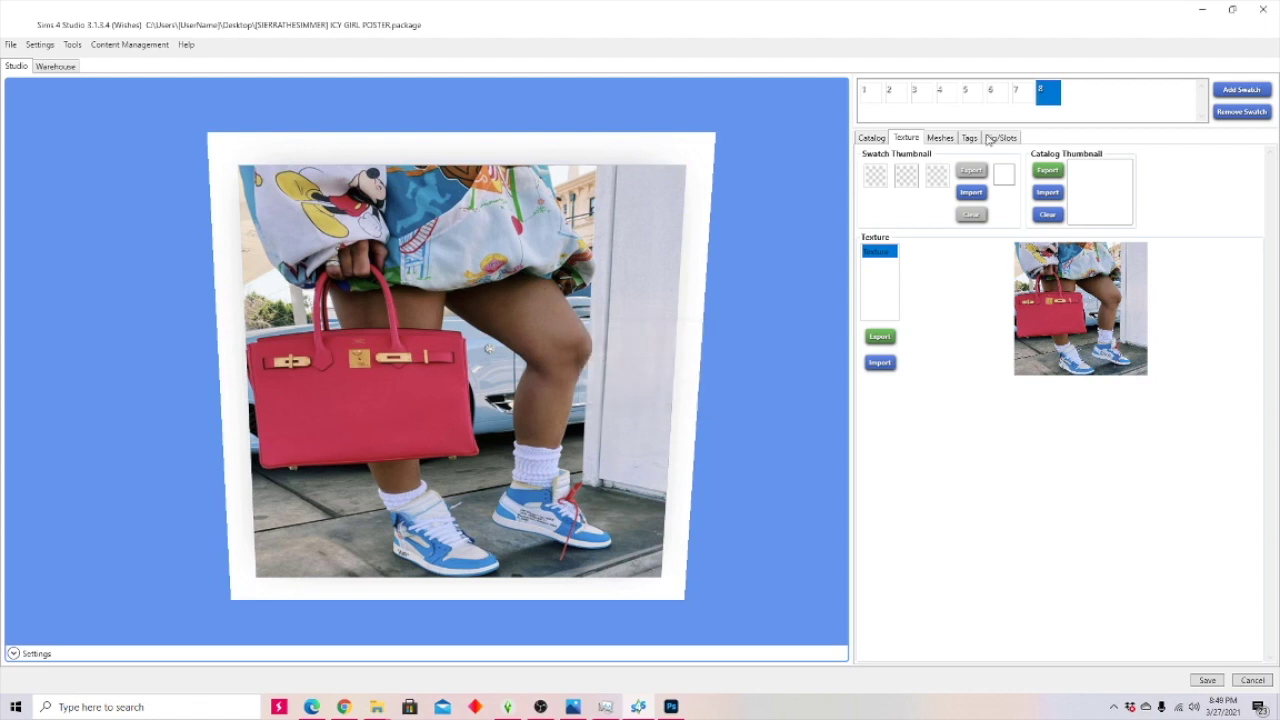
# - Review the poster's catalog name, its tags and its description
pyautogui.click(884, 141)
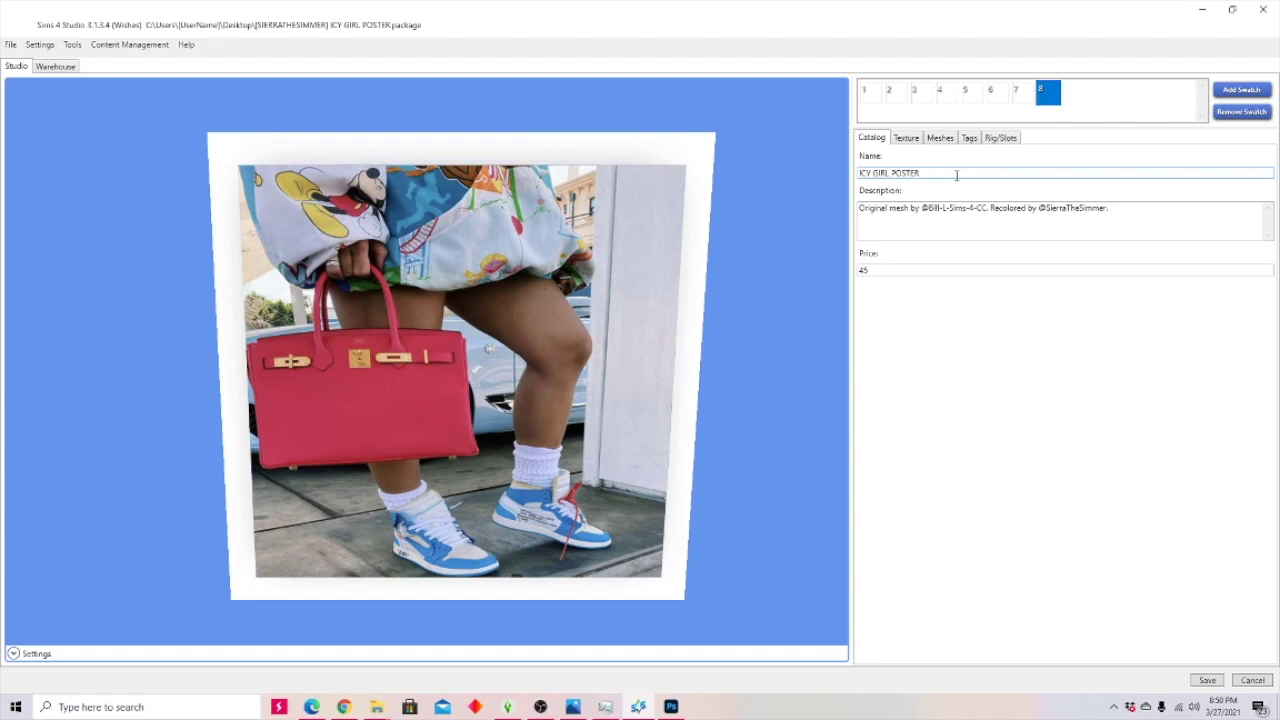
pyautogui.moveTo(931, 172); pyautogui.dragTo(853, 172)
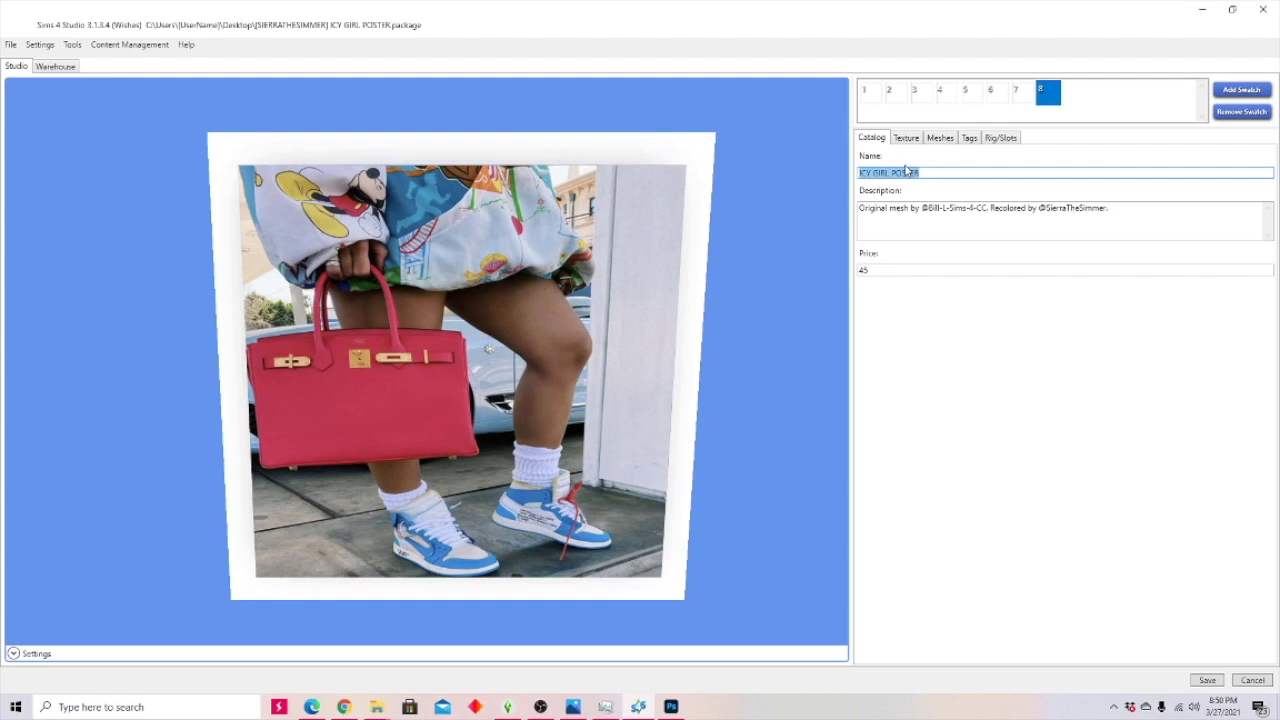
pyautogui.click(970, 140)
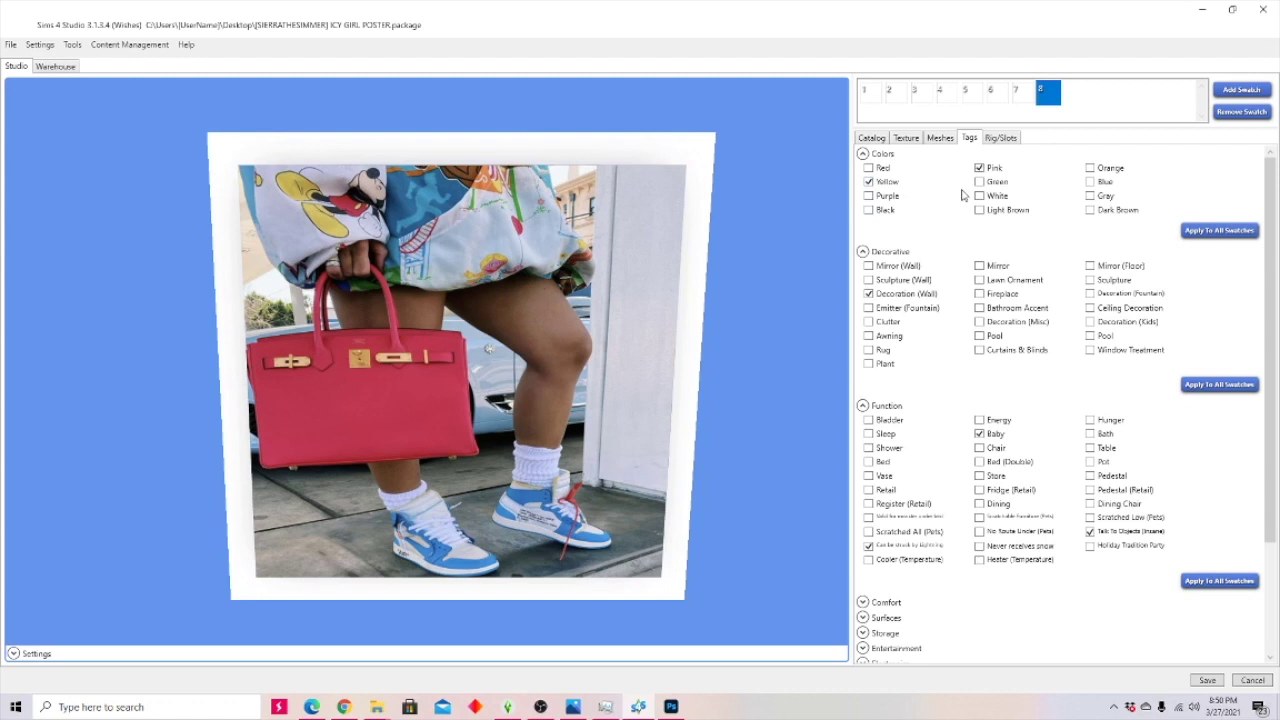
pyautogui.click(876, 140)
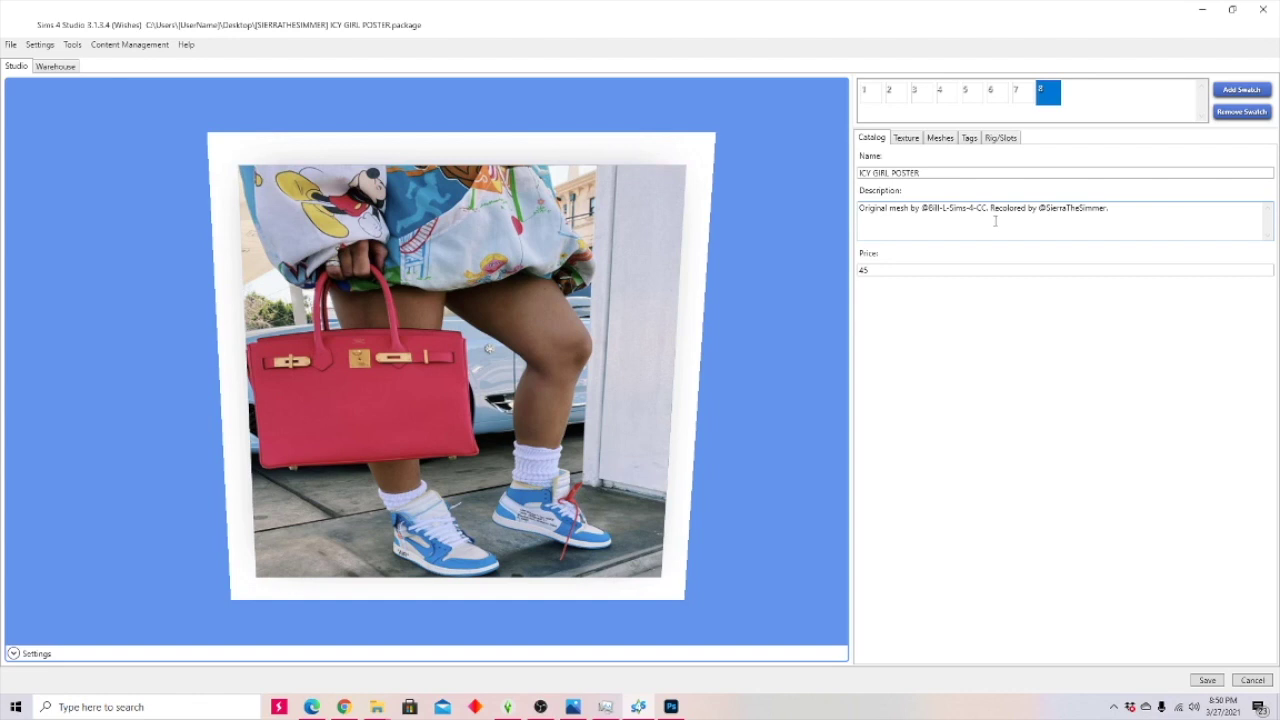
# - Start a new package based on the custom CyberAddix collage poster and save it to the desktop as 00
pyautogui.click(12, 45)
pyautogui.click(502, 314)
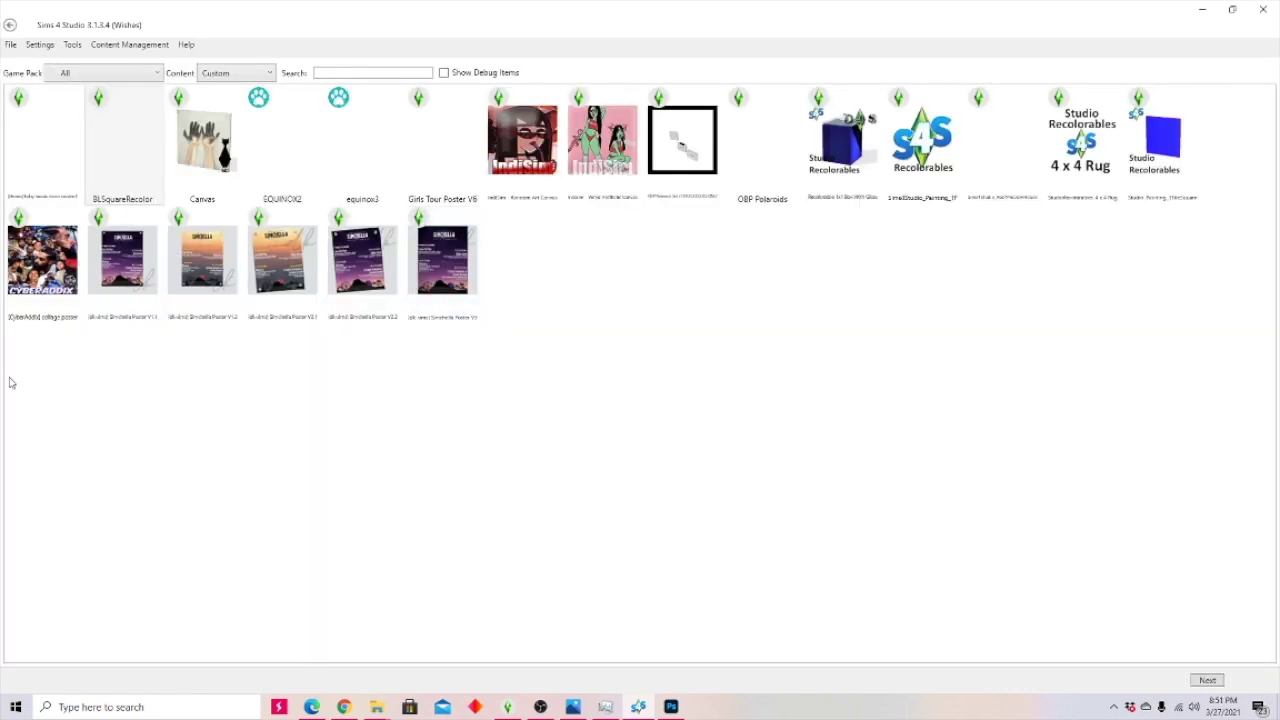
pyautogui.click(45, 288)
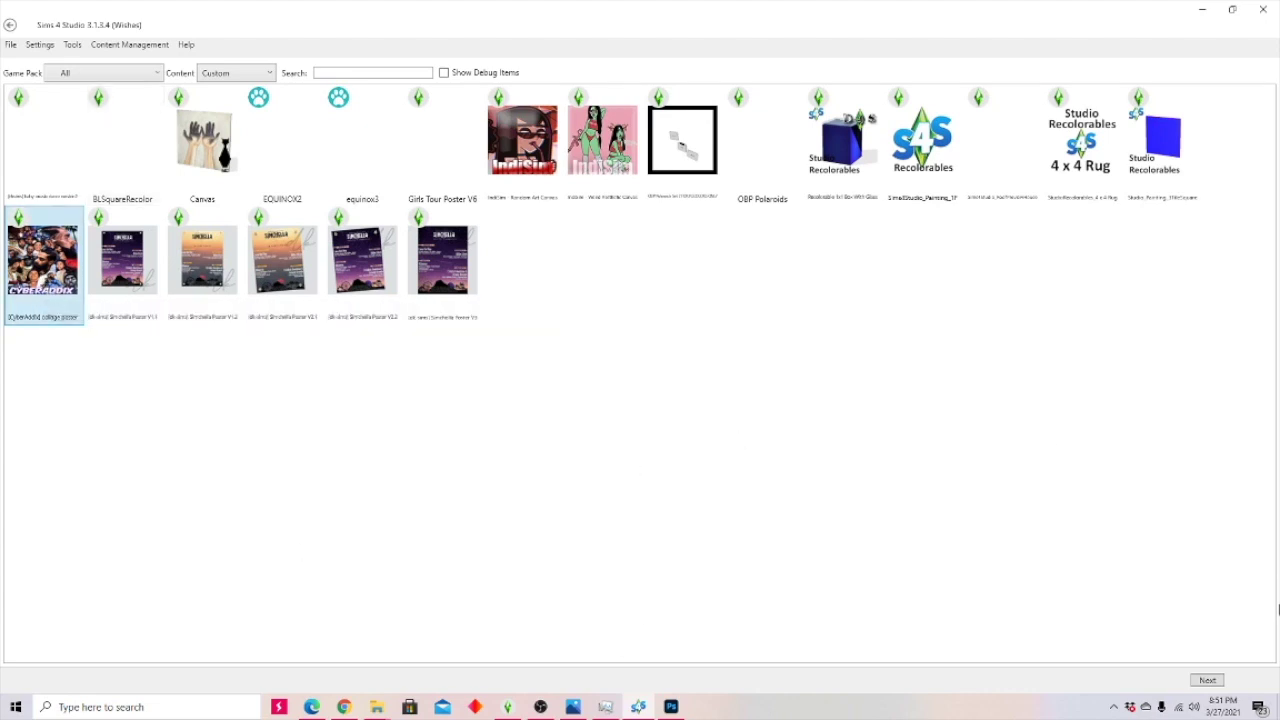
pyautogui.click(1209, 679)
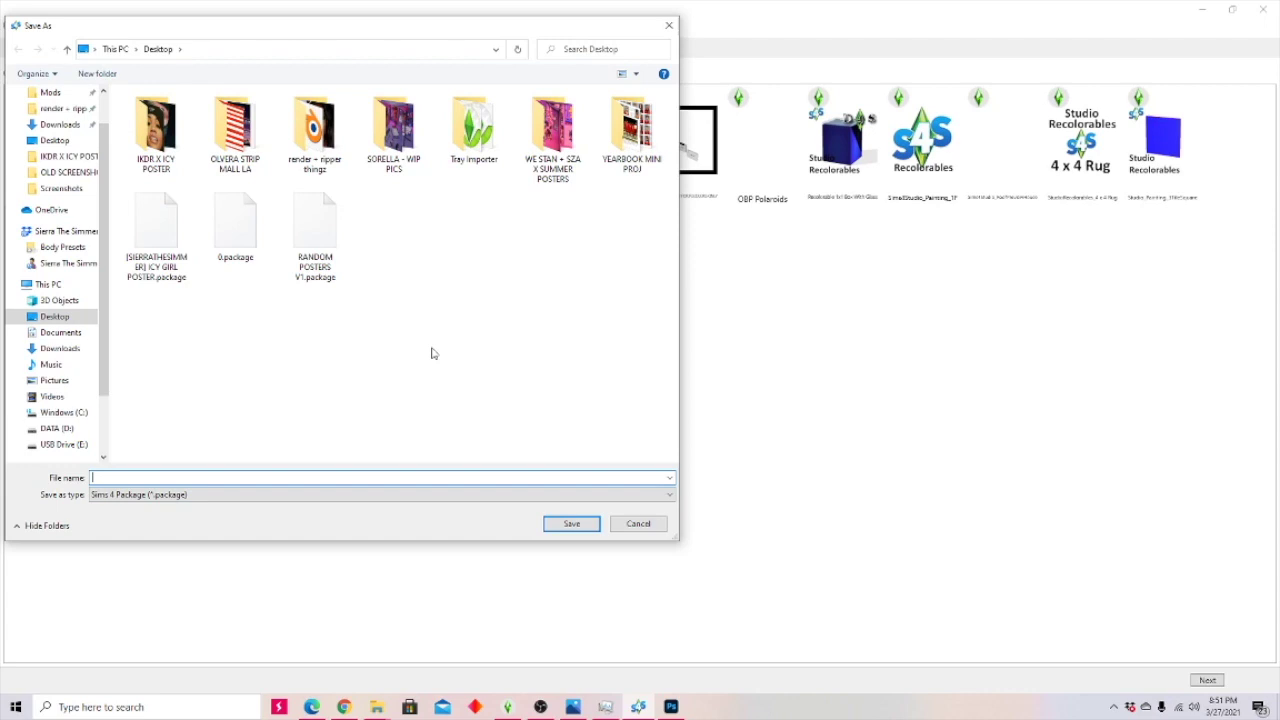
pyautogui.write('00')
pyautogui.press('Return')
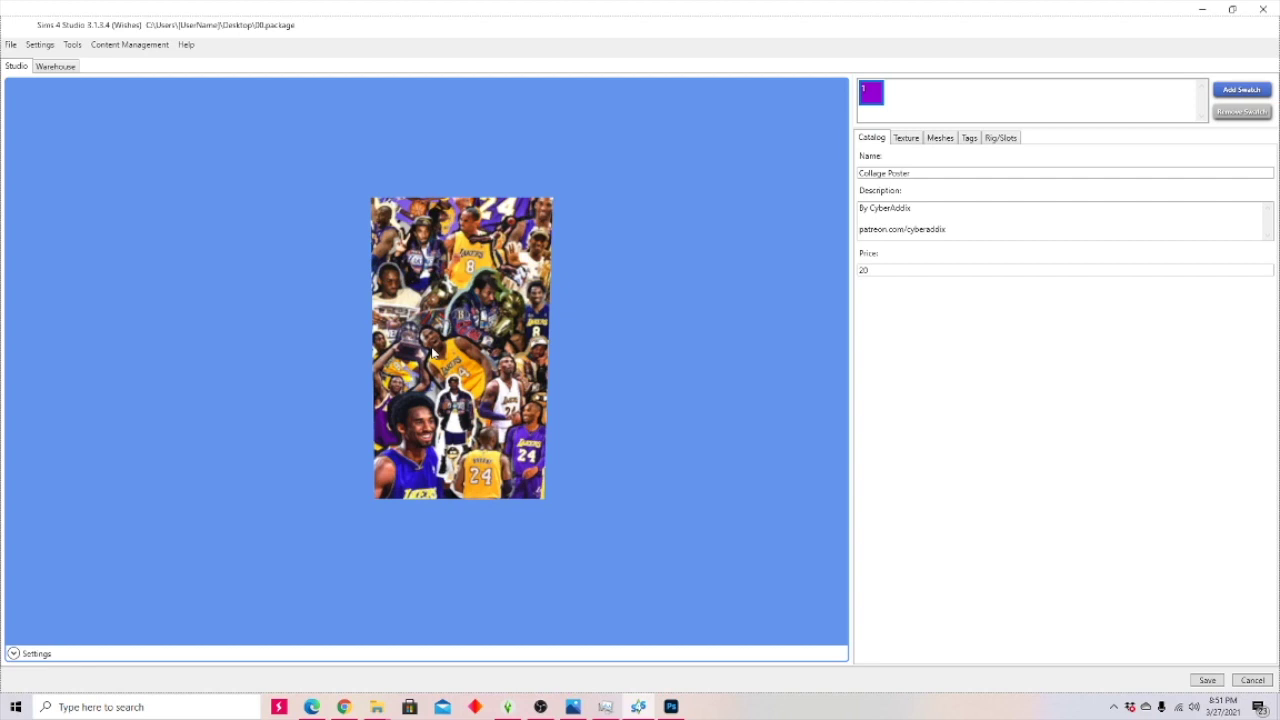
# - Clear the collage poster's existing description and name in its catalog details
pyautogui.scroll(3, 326, 337)
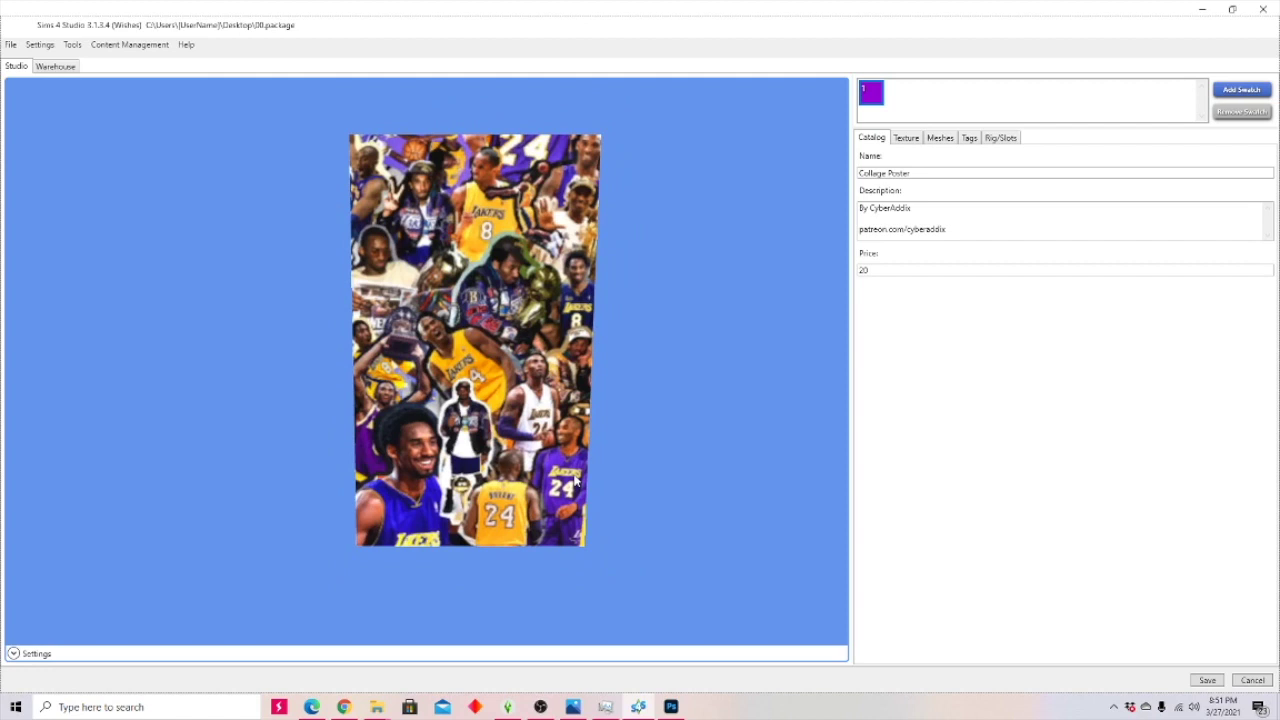
pyautogui.click(946, 228)
pyautogui.hotkey('ctrl', 'a')
pyautogui.press('BackSpace')
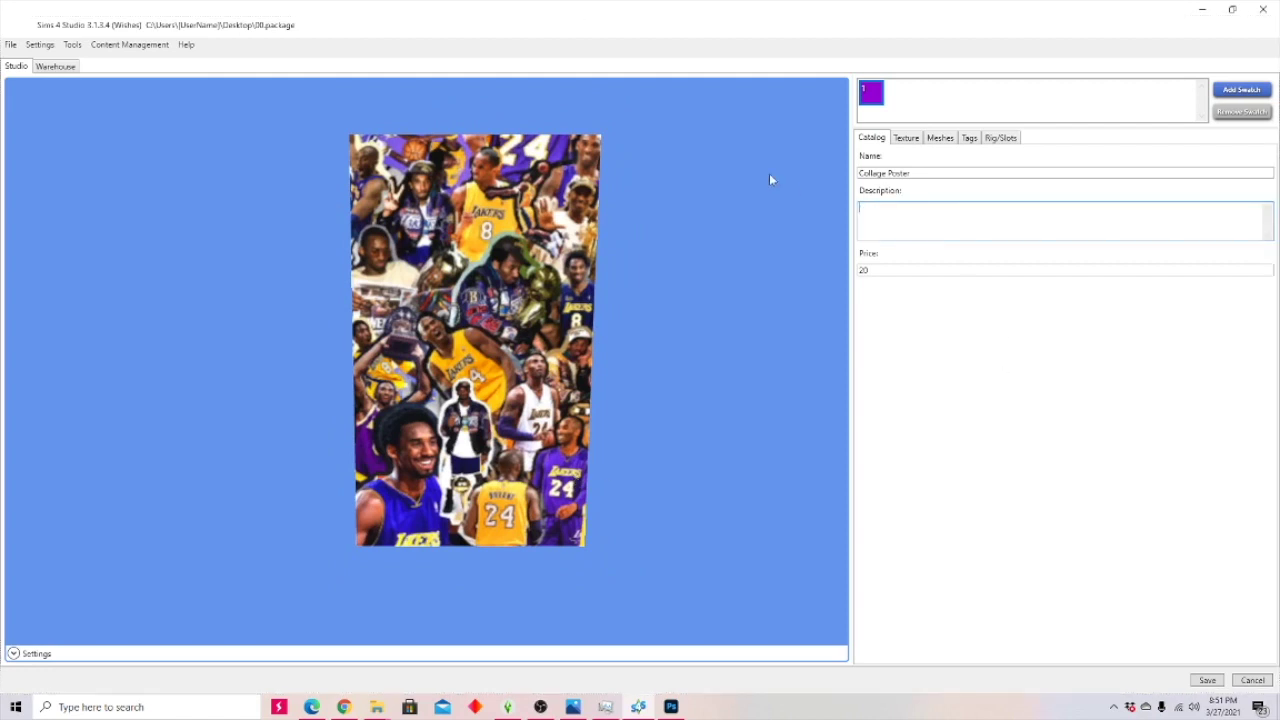
pyautogui.hotkey('shift', 'Tab')
pyautogui.press('BackSpace')
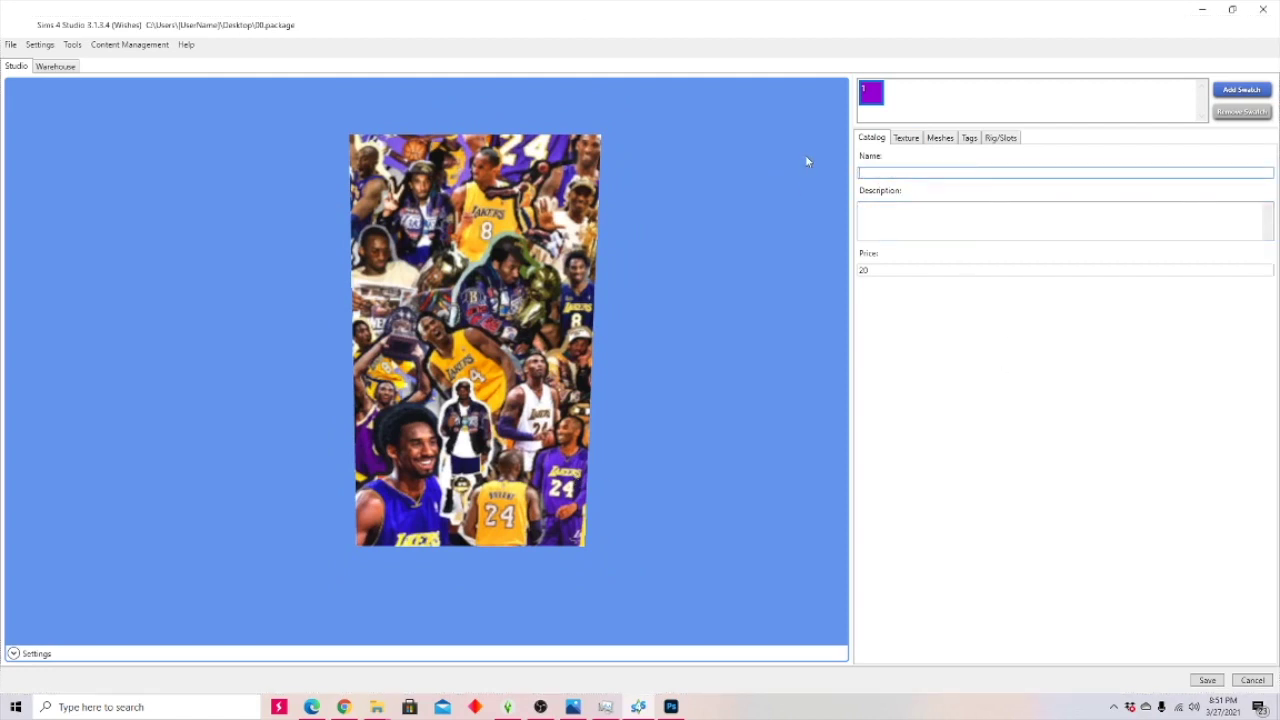
# - Export the collage poster's texture to the desktop as a PNG image named 001
pyautogui.click(906, 138)
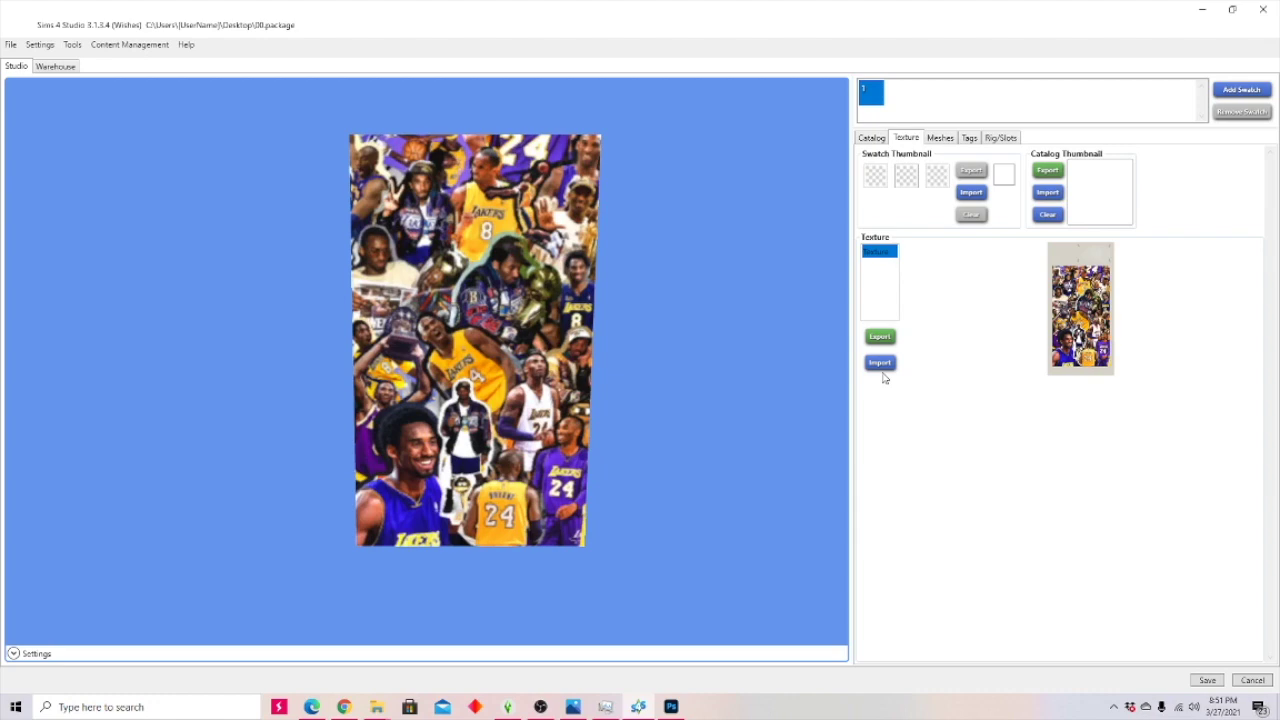
pyautogui.click(880, 337)
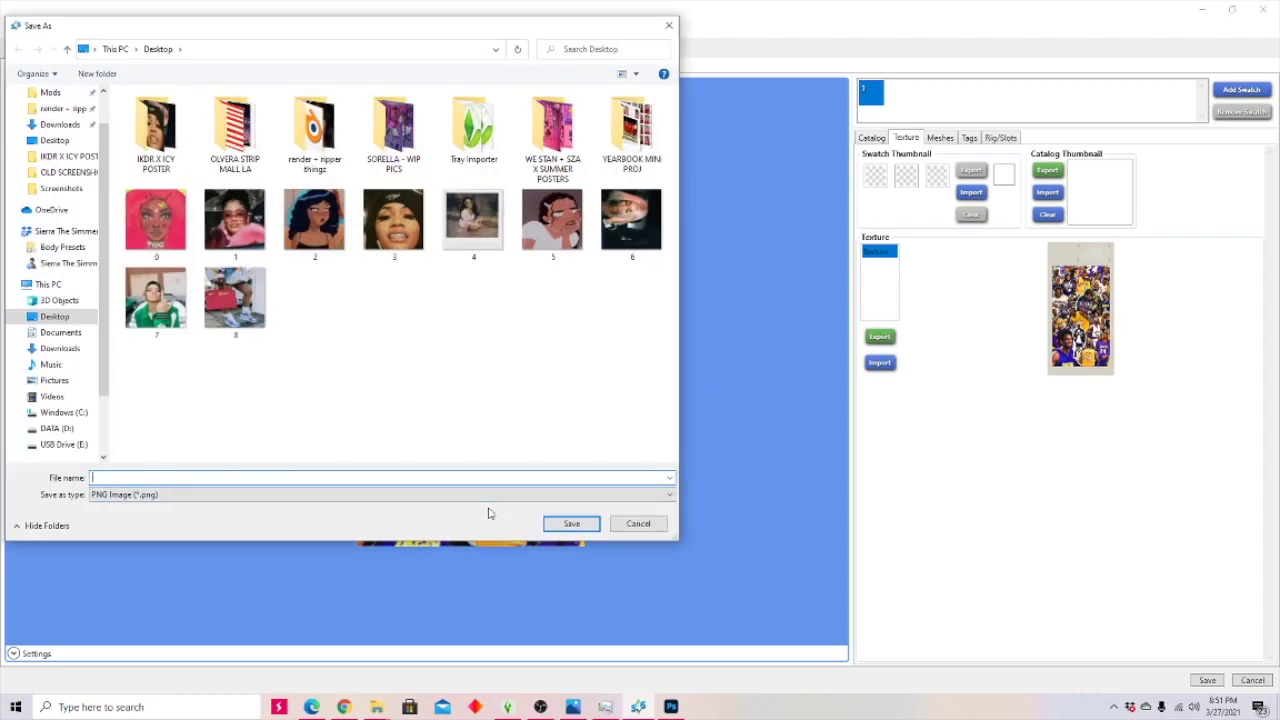
pyautogui.write('00')
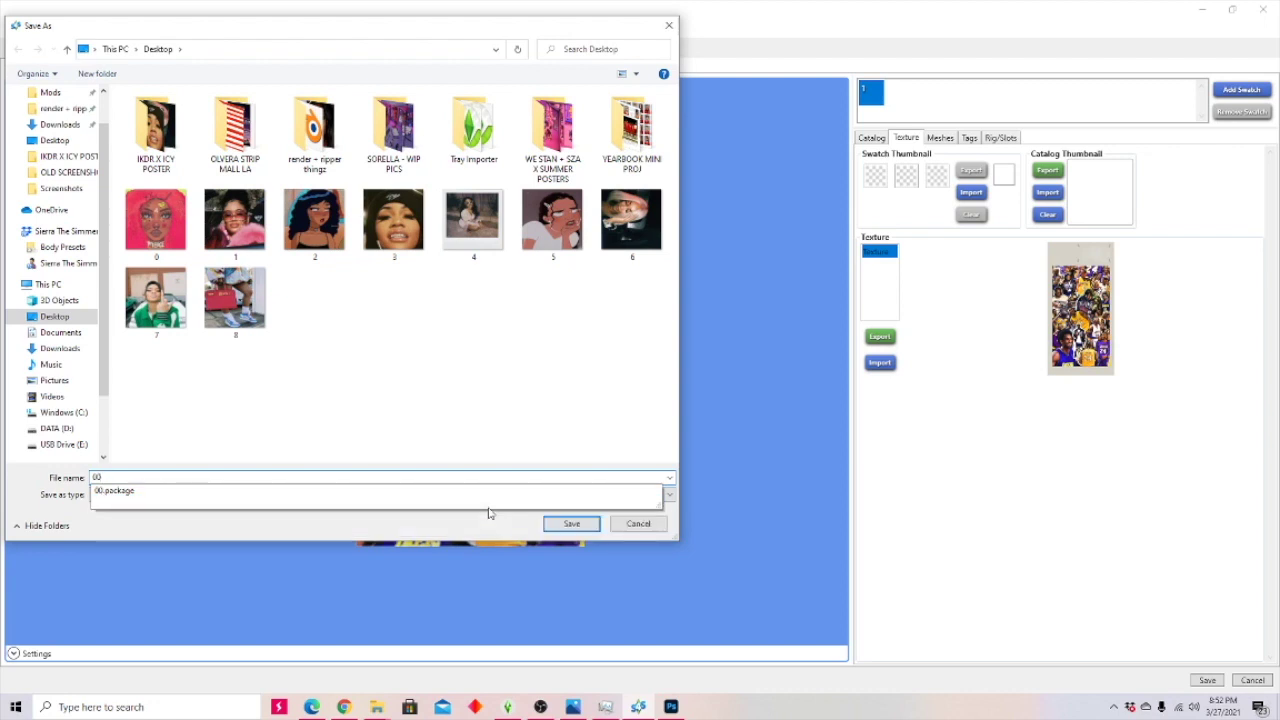
pyautogui.write('1')
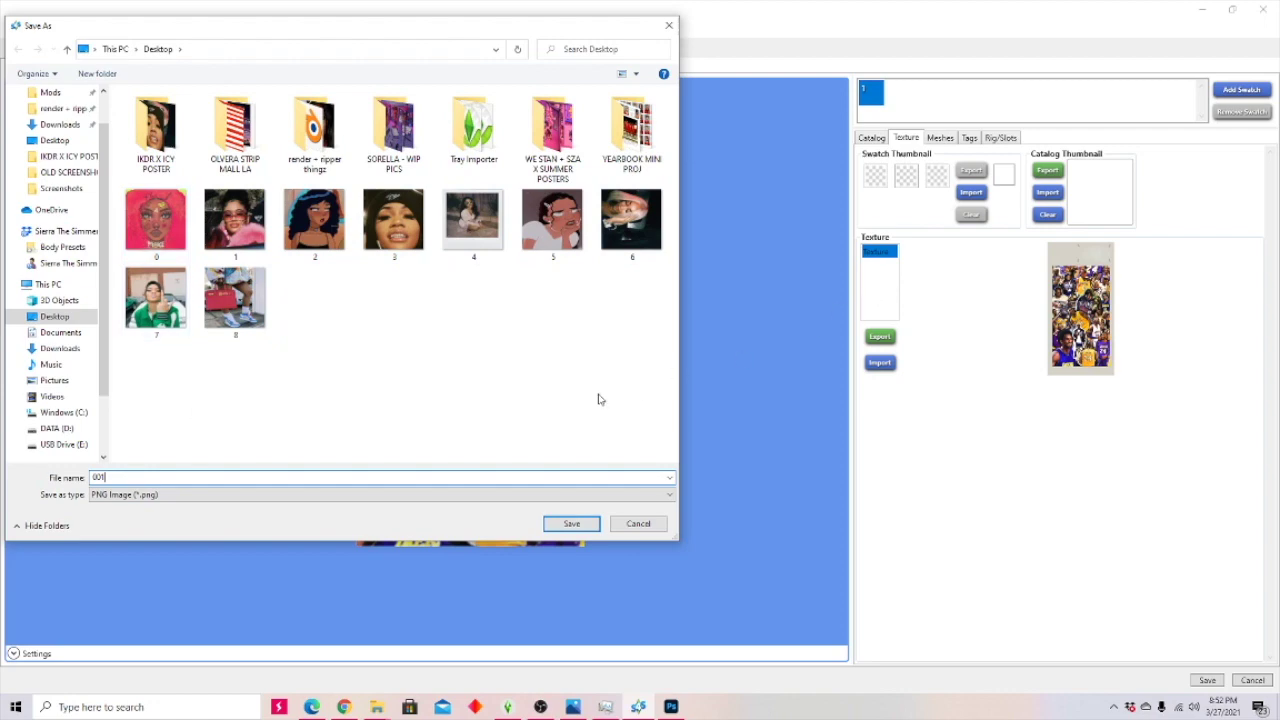
pyautogui.press('Return')
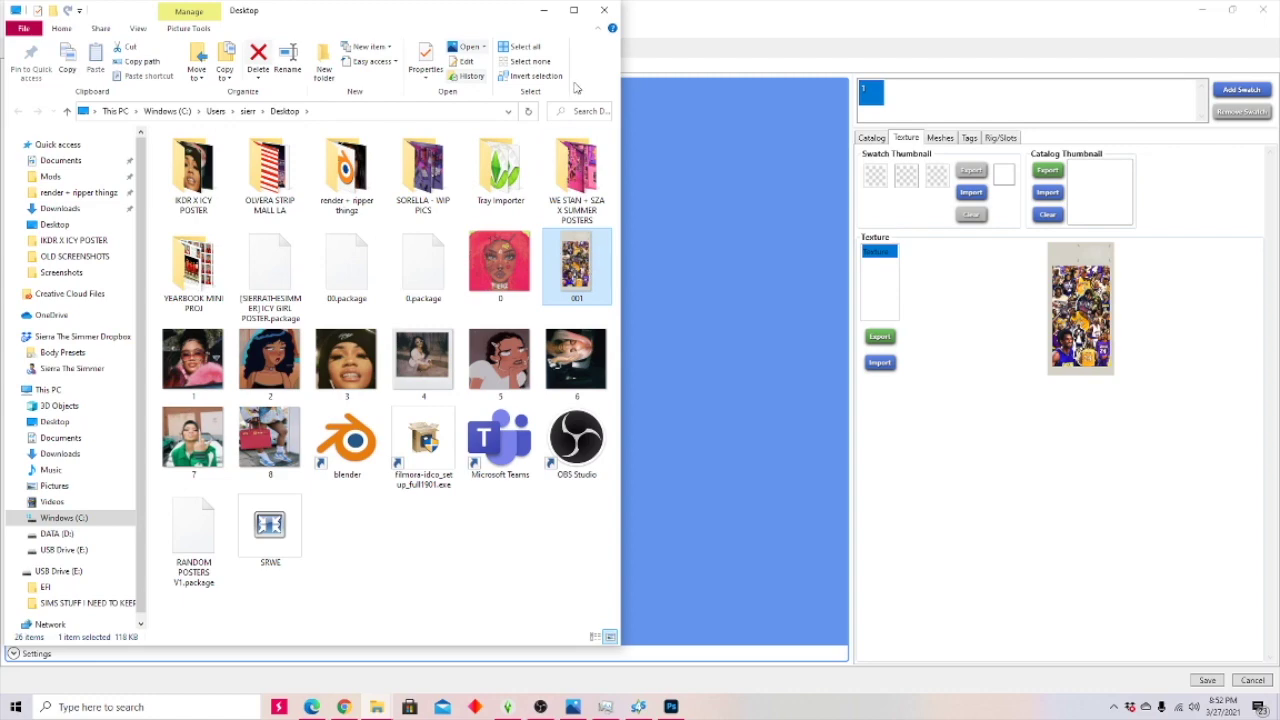
# - Switch to Photoshop and open the exported texture 001 from the desktop
pyautogui.click(543, 10)
pyautogui.click(671, 707)
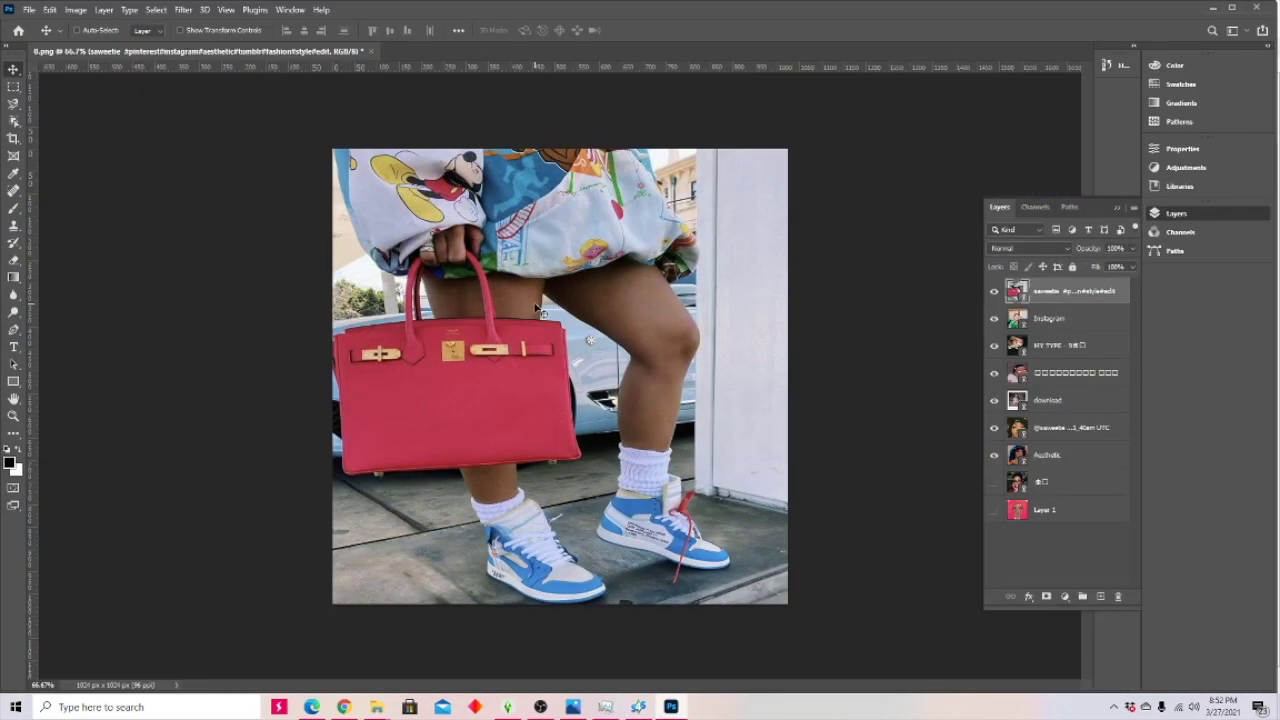
pyautogui.click(29, 10)
pyautogui.click(60, 39)
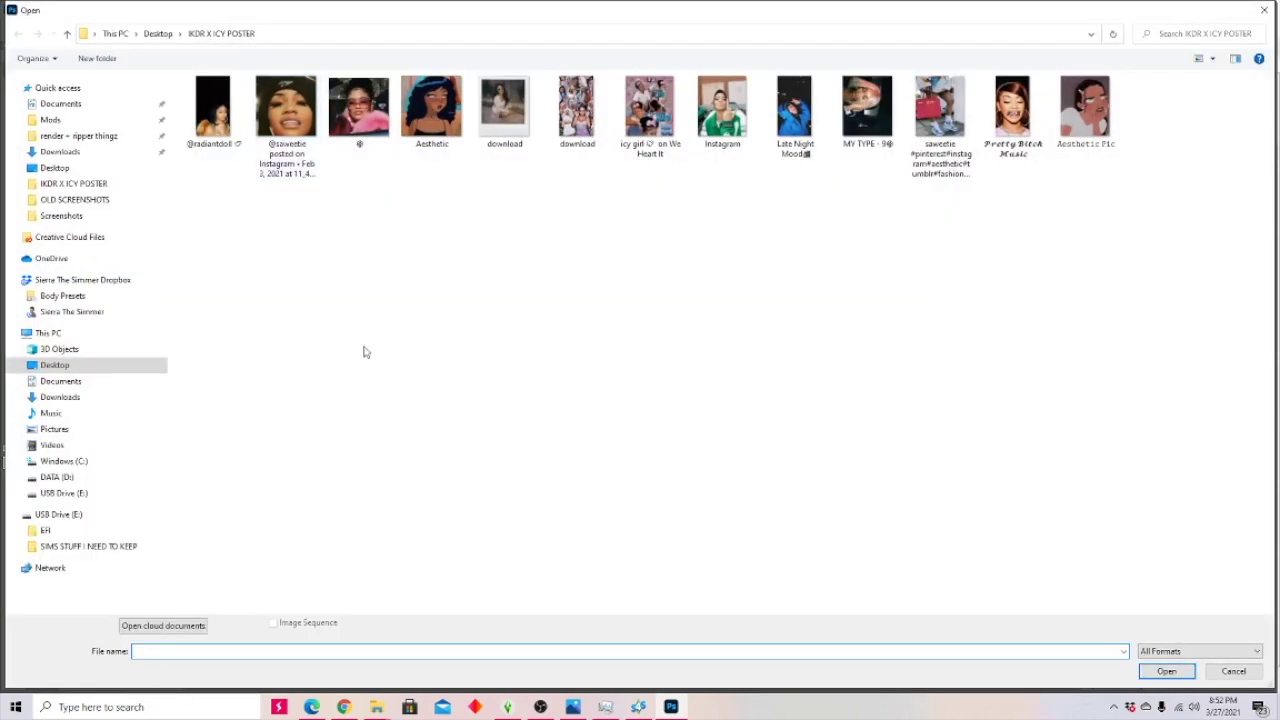
pyautogui.click(50, 167)
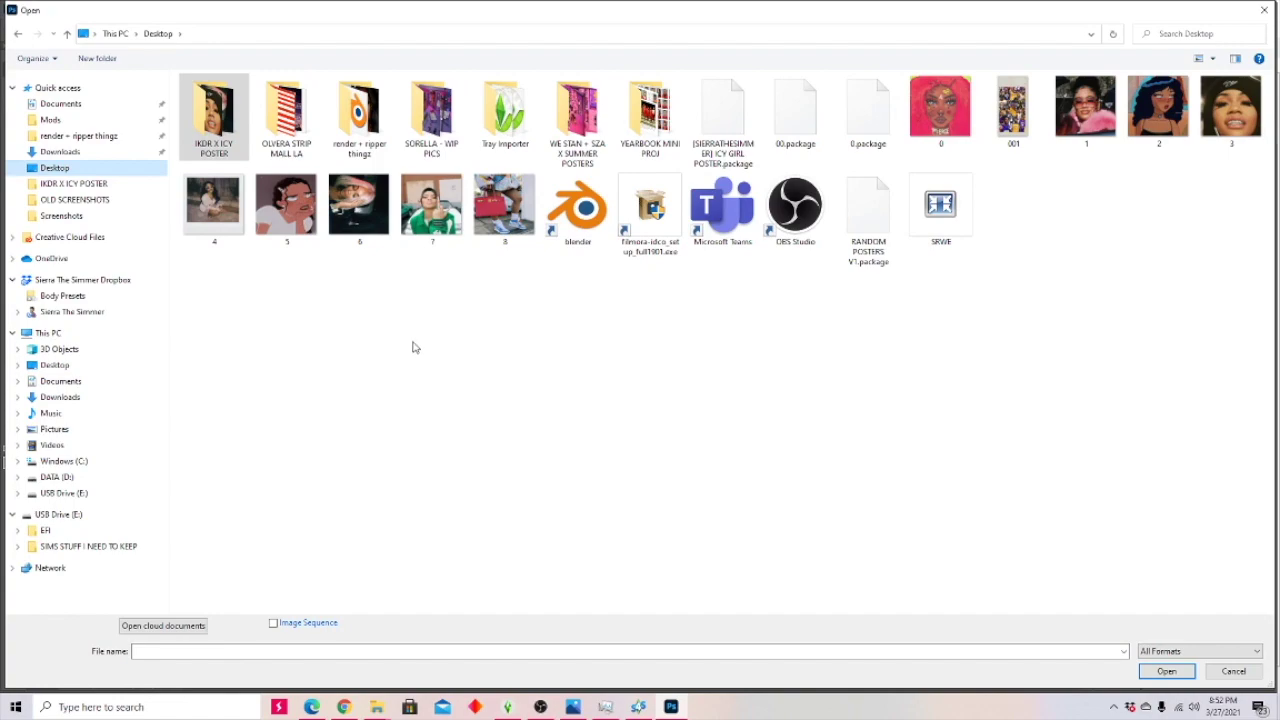
pyautogui.doubleClick(1013, 113)
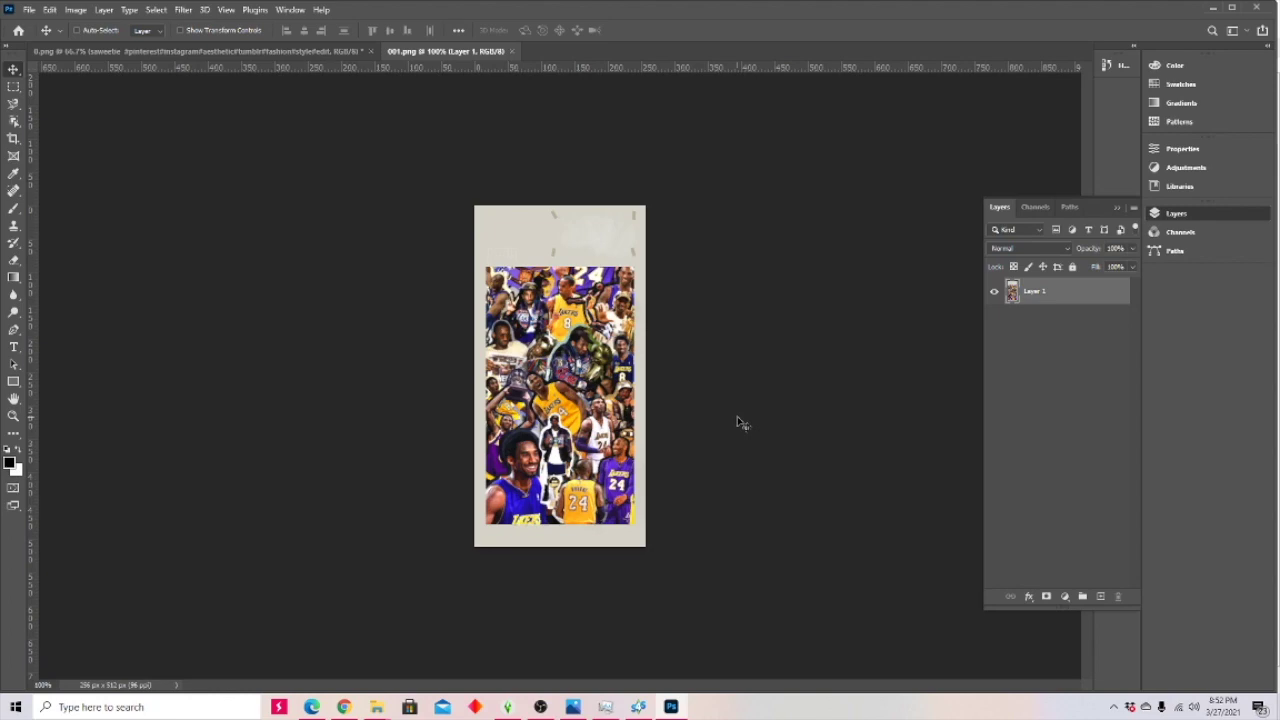
pyautogui.scroll(3, 737, 416)
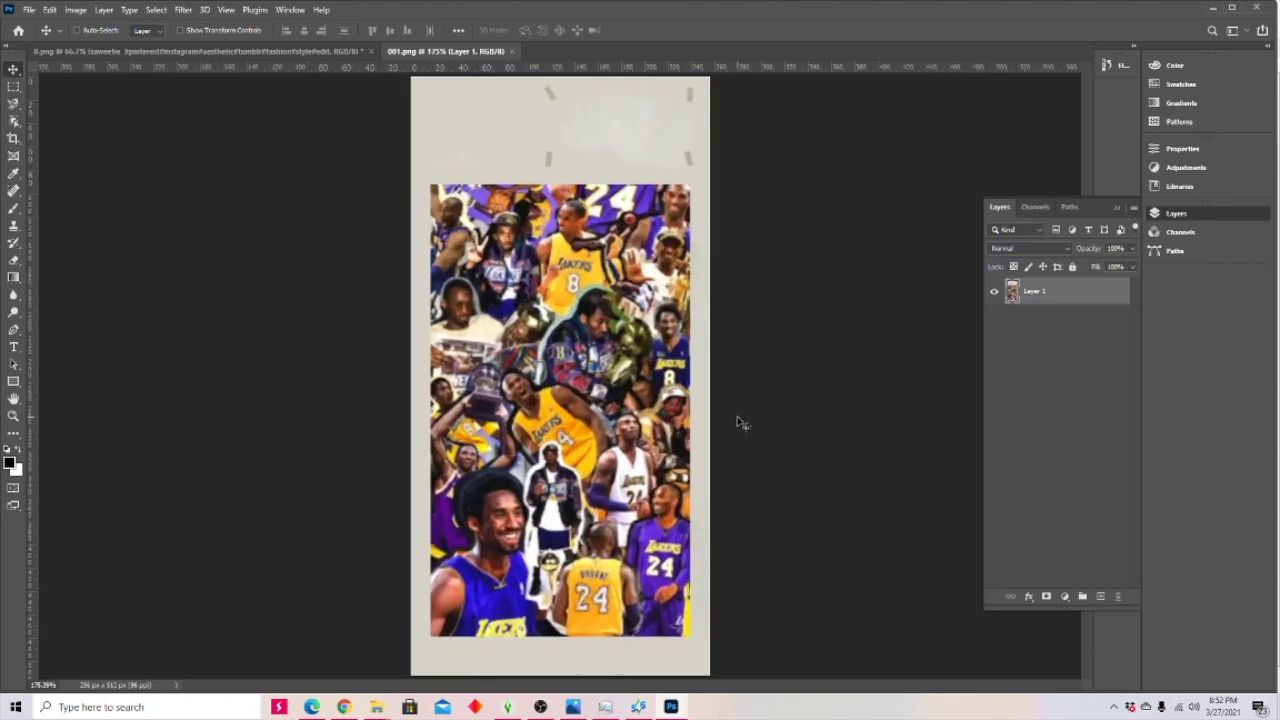
pyautogui.scroll(3, 737, 416)
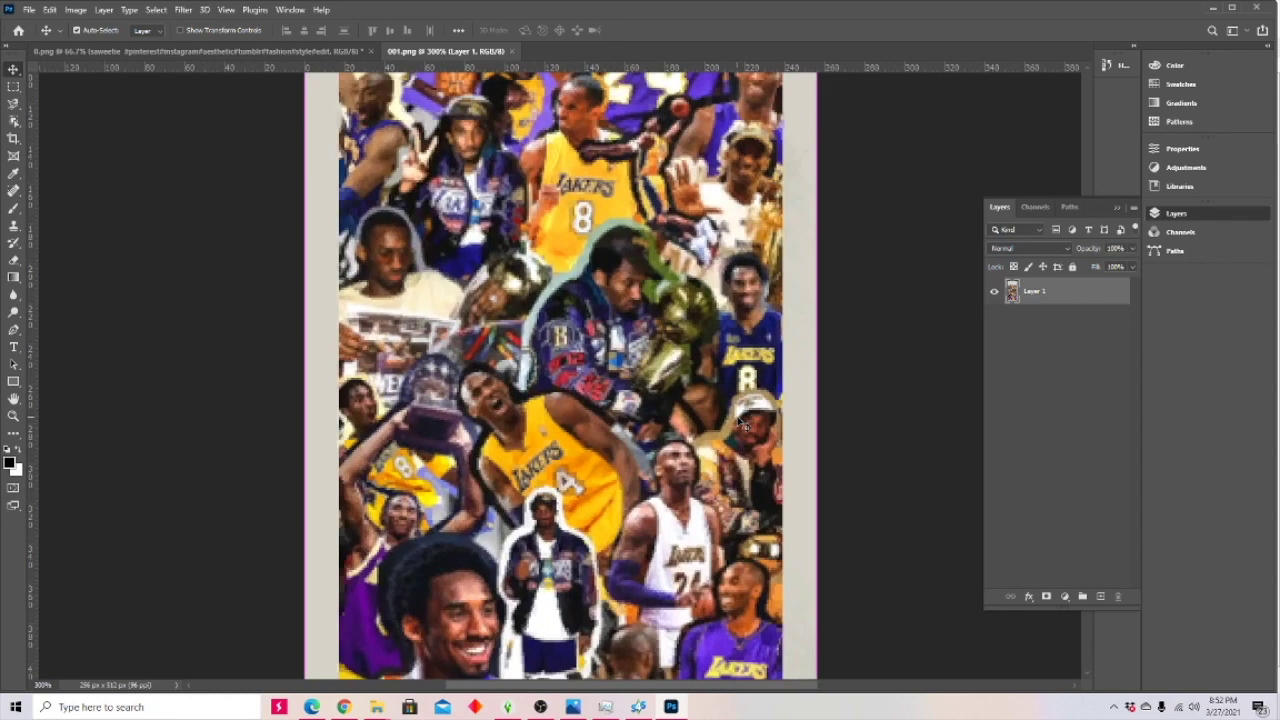
pyautogui.scroll(-3, 741, 422)
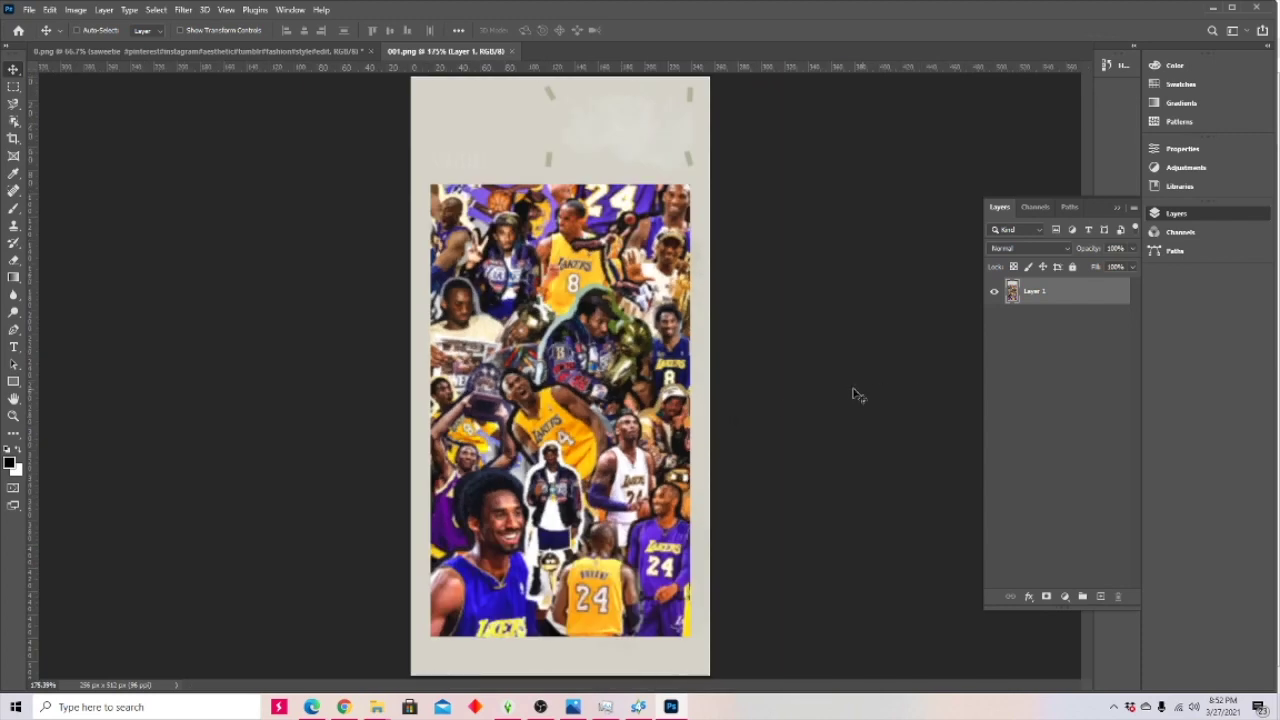
pyautogui.click(32, 12)
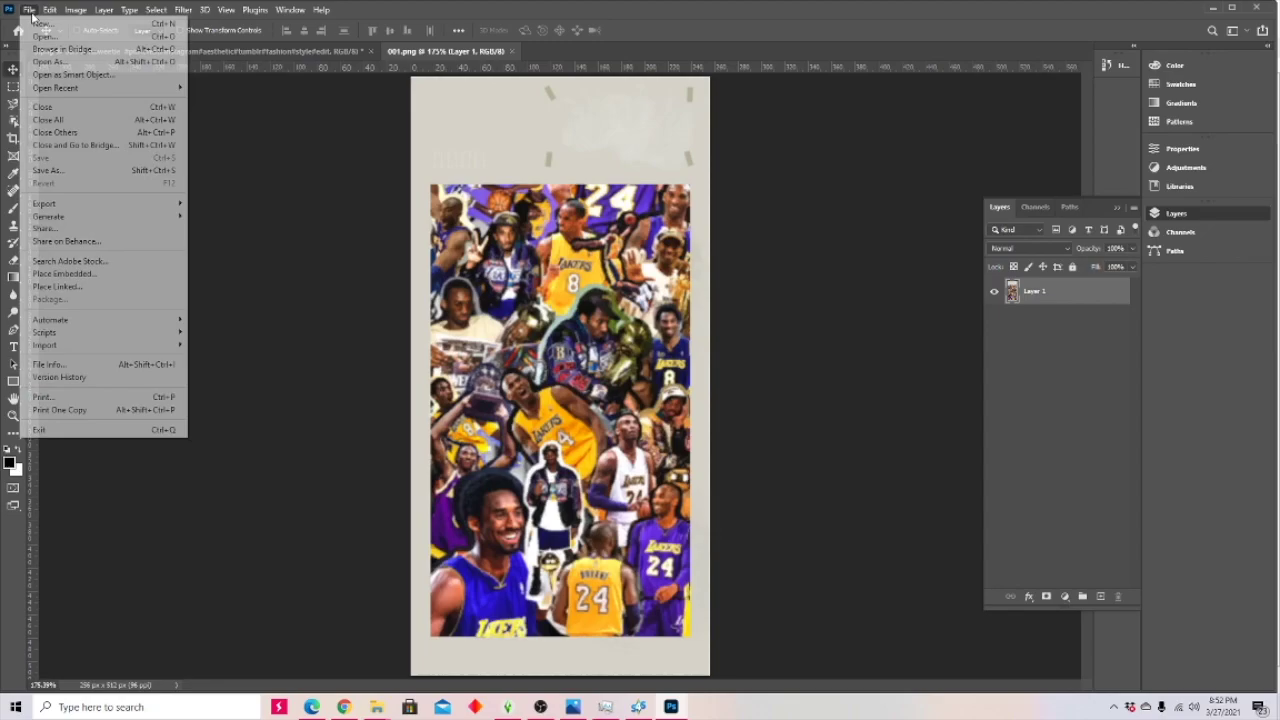
pyautogui.click(88, 288)
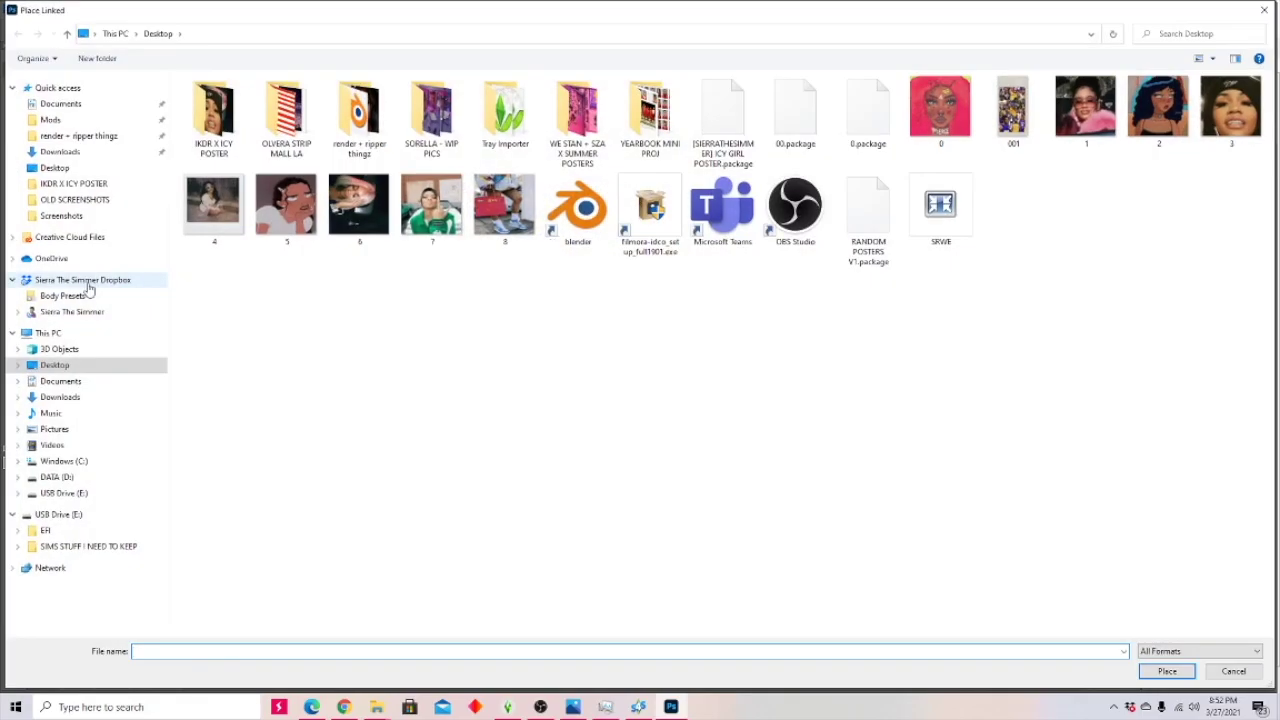
pyautogui.doubleClick(218, 122)
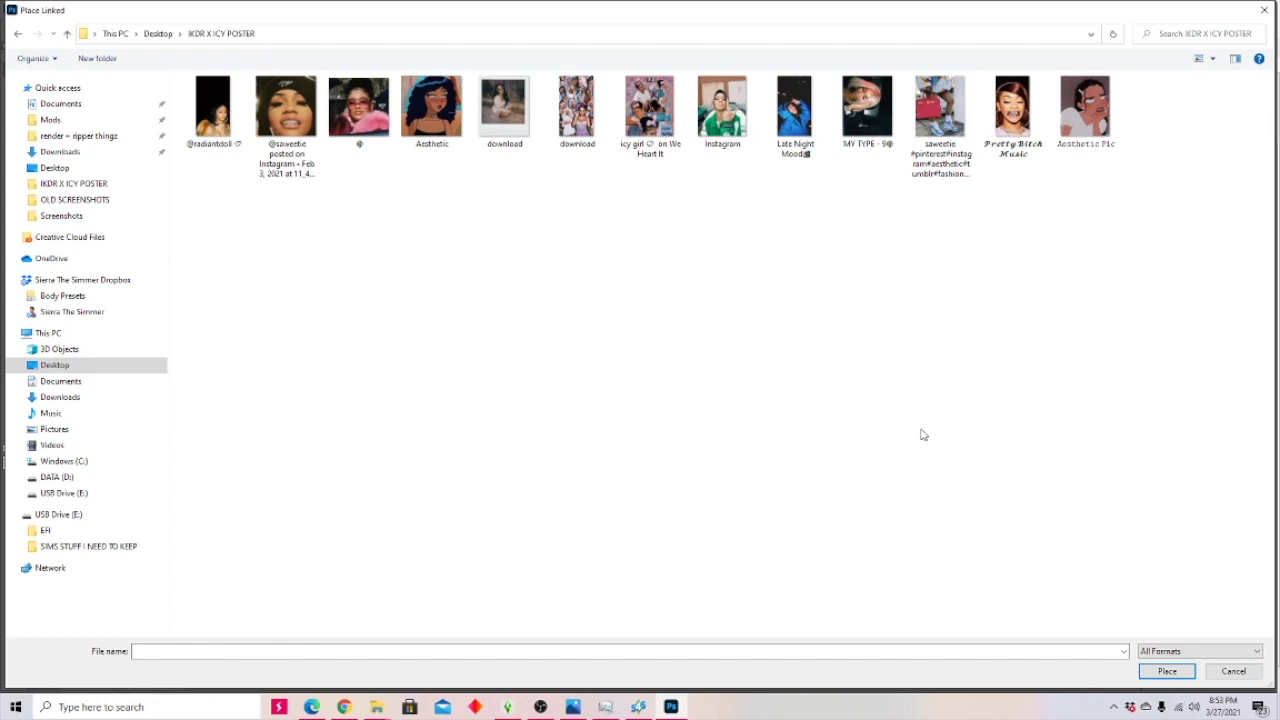
pyautogui.click(230, 92)
pyautogui.click(1167, 671)
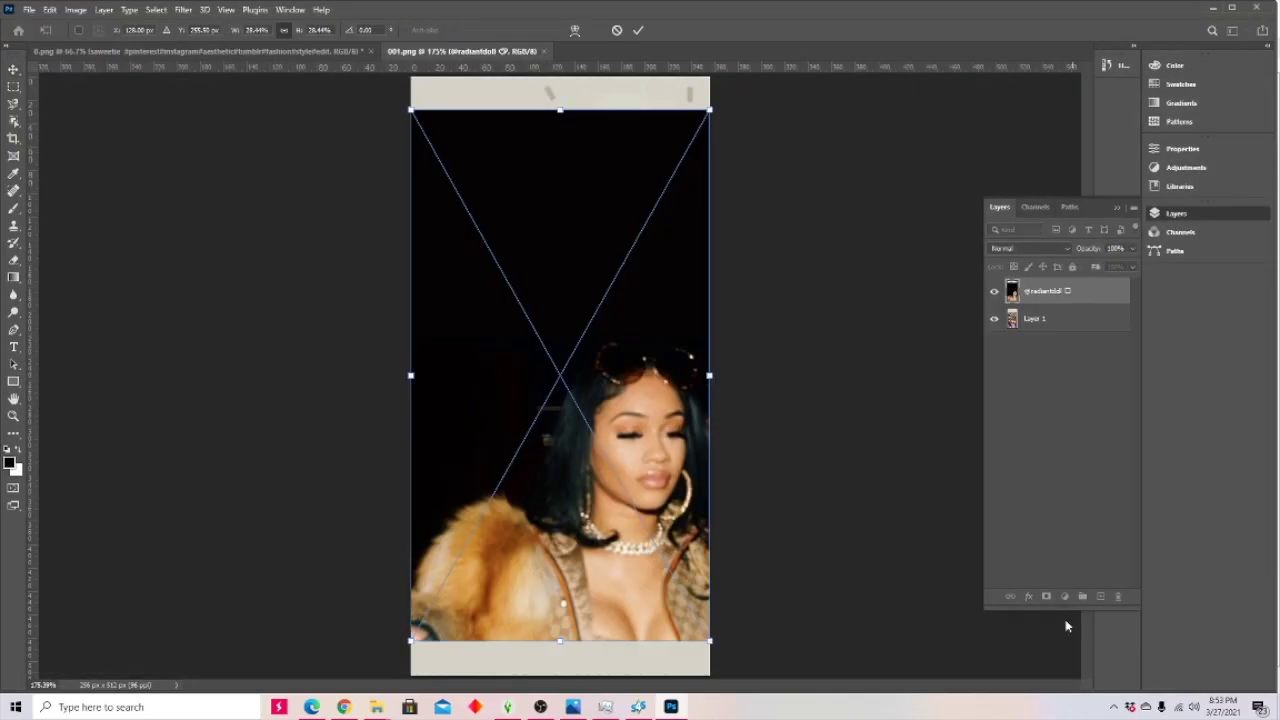
# - Scale and position the placed picture to cover the collage area exactly, commit the transform and hide Layer 1
pyautogui.moveTo(709, 111); pyautogui.dragTo(557, 377)
pyautogui.moveTo(505, 432); pyautogui.dragTo(523, 243)
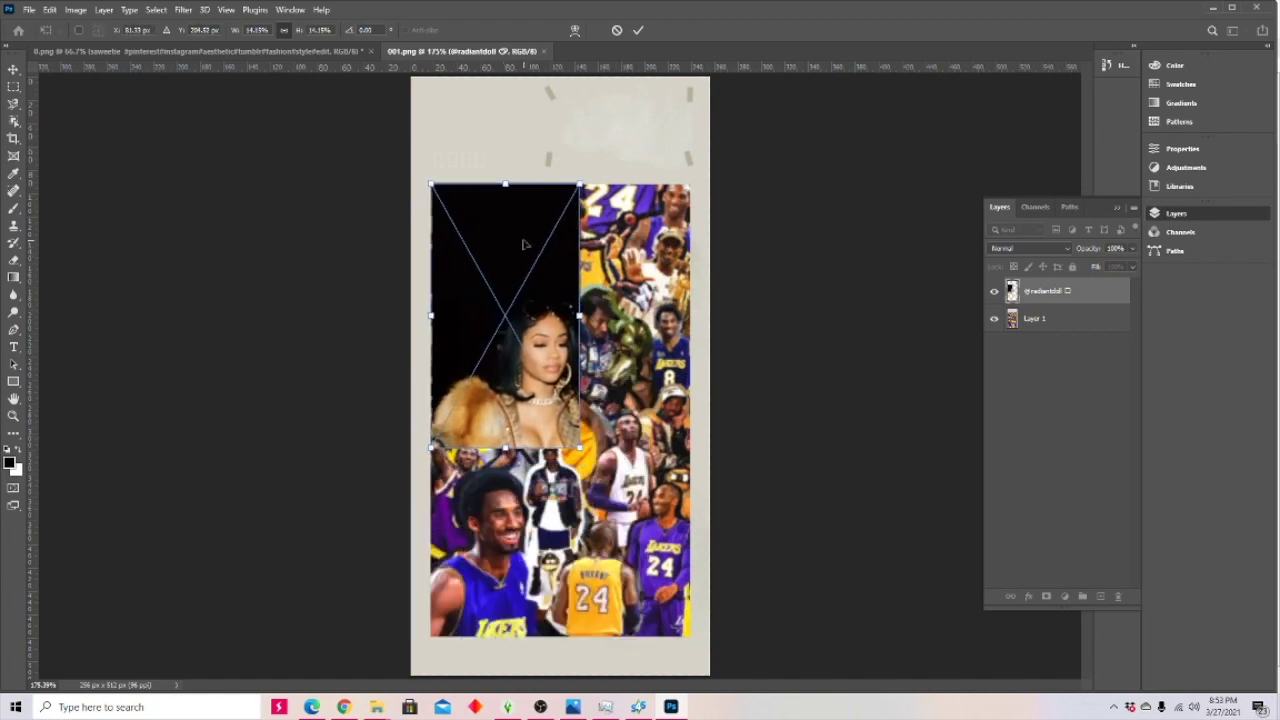
pyautogui.moveTo(577, 447); pyautogui.dragTo(690, 617)
pyautogui.moveTo(560, 617); pyautogui.dragTo(559, 637)
pyautogui.moveTo(433, 411); pyautogui.dragTo(432, 411)
pyautogui.moveTo(560, 183); pyautogui.dragTo(559, 182)
pyautogui.moveTo(689, 411); pyautogui.dragTo(694, 421)
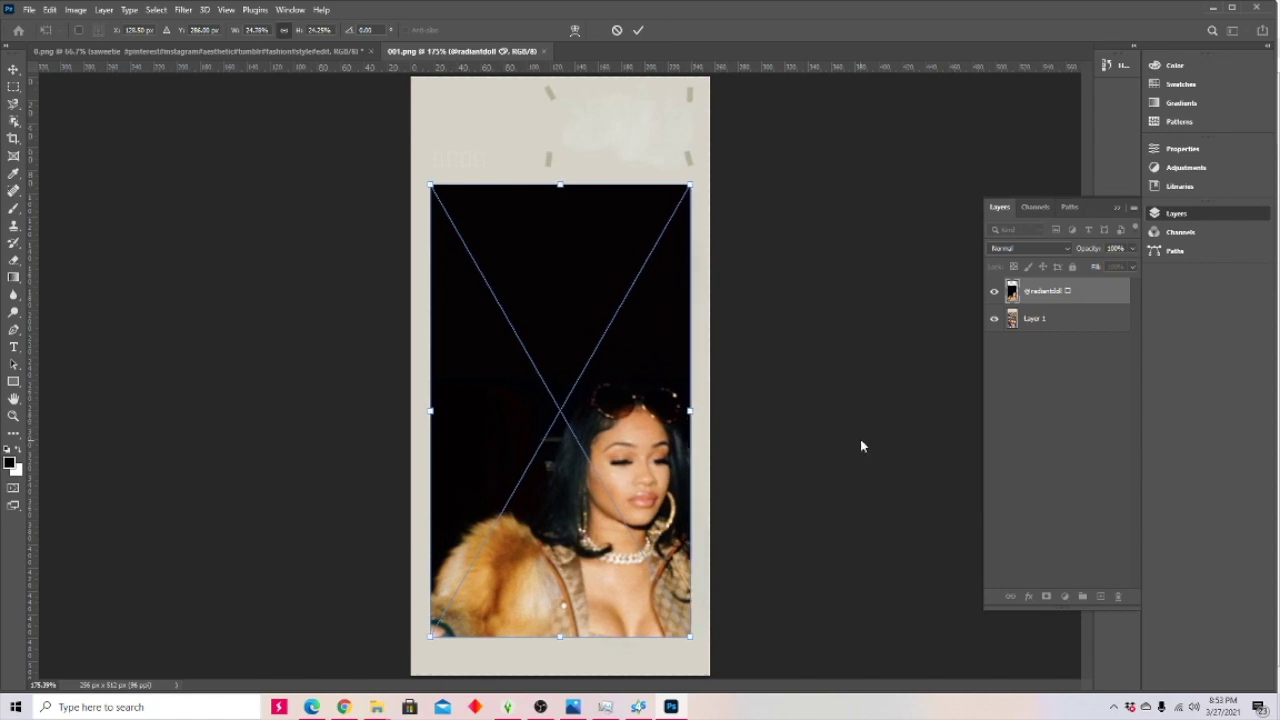
pyautogui.click(14, 69)
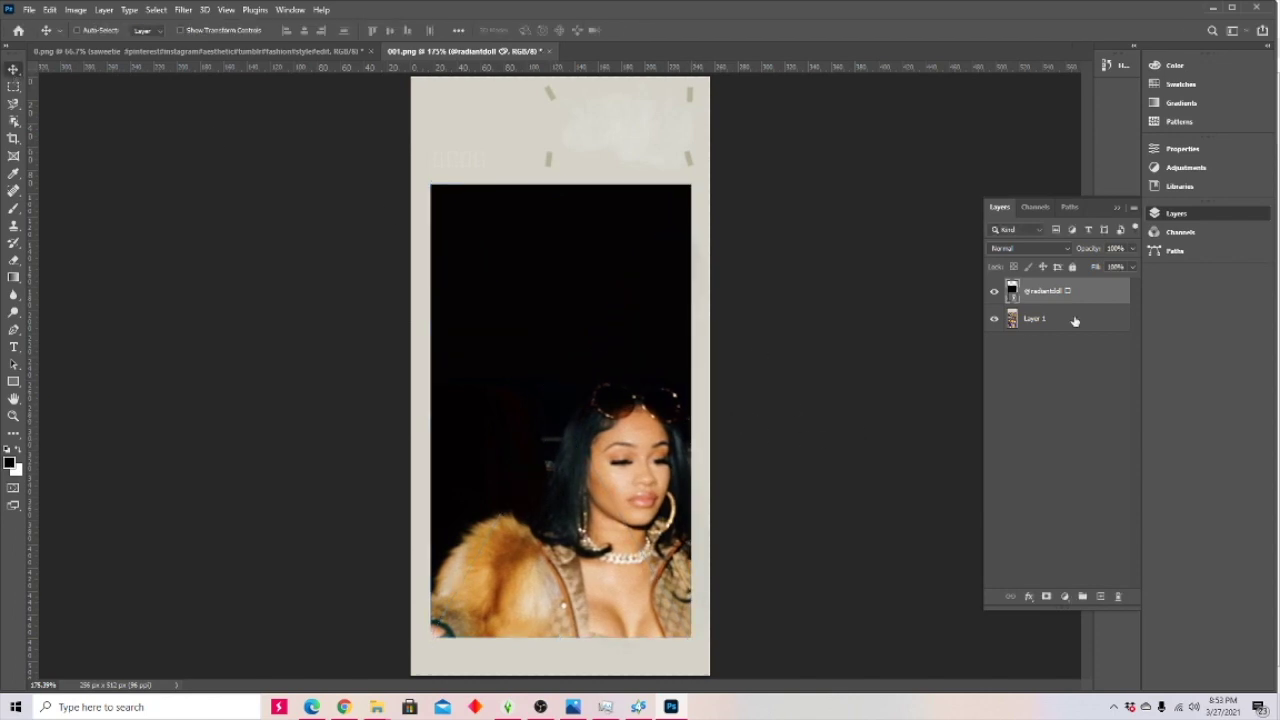
pyautogui.click(995, 319)
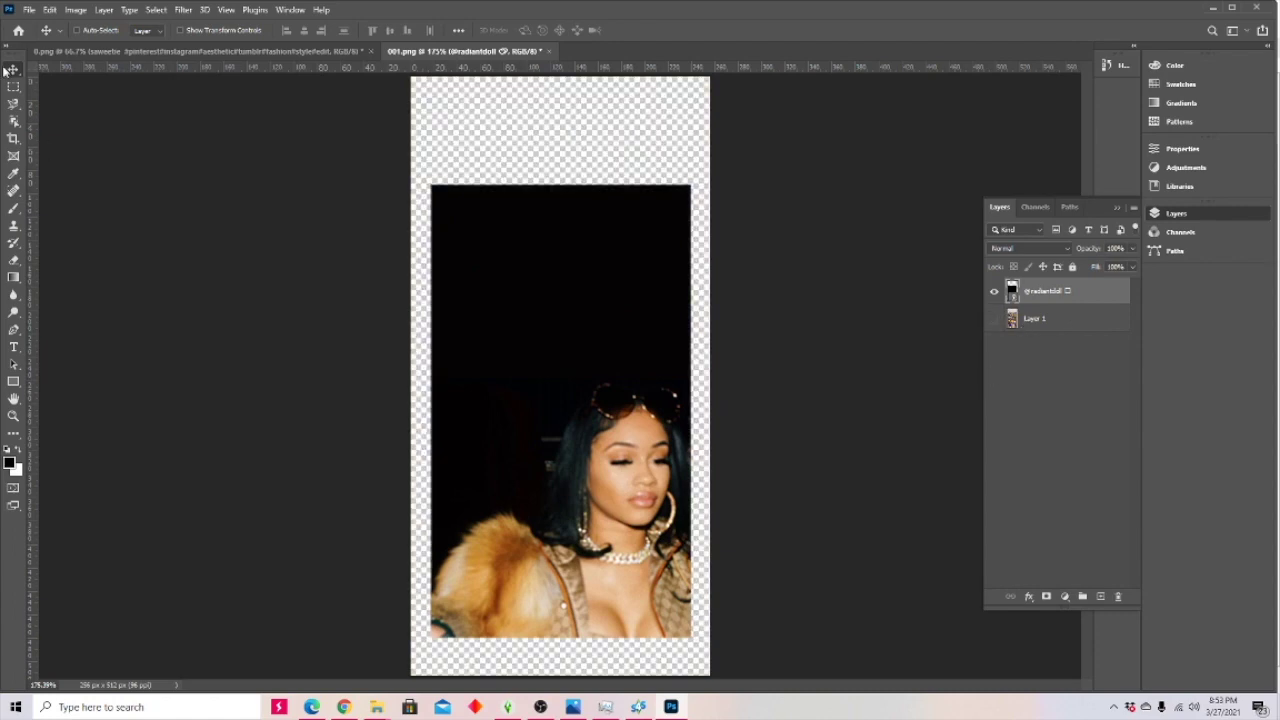
# - Export the retextured poster image as a PNG named 002 to the desktop
pyautogui.click(29, 10)
pyautogui.moveTo(57, 206)
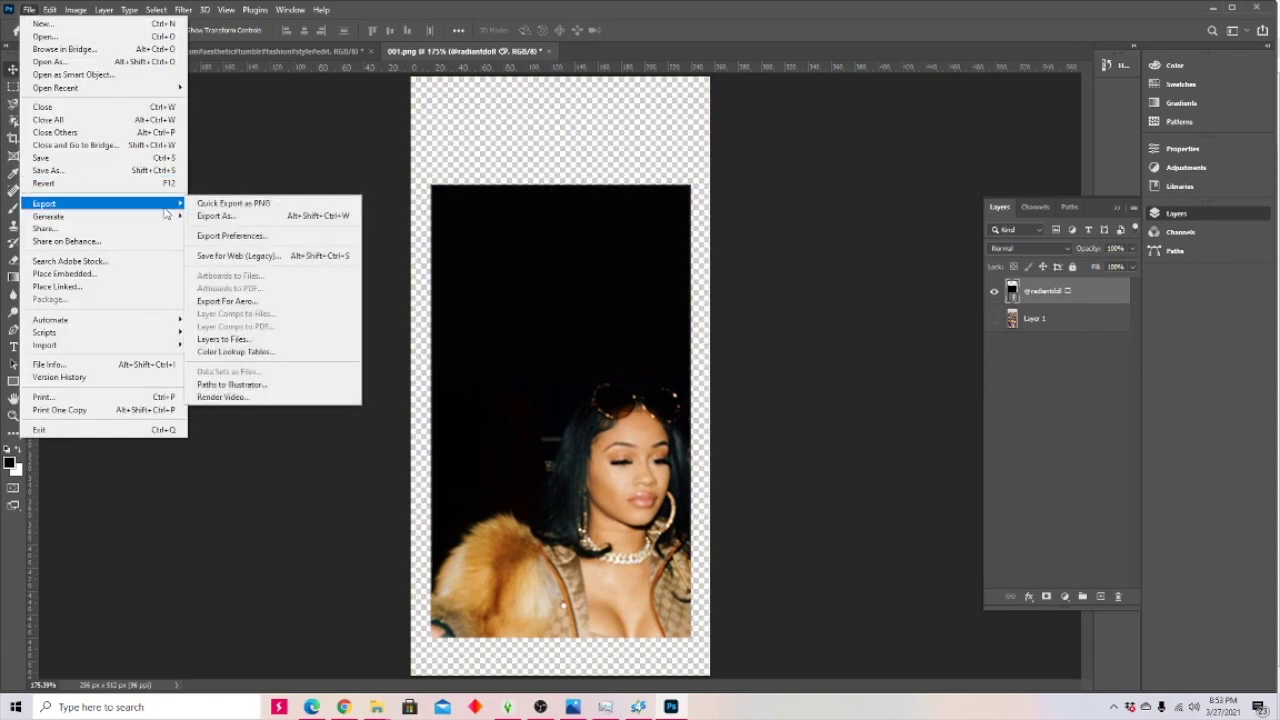
pyautogui.click(224, 203)
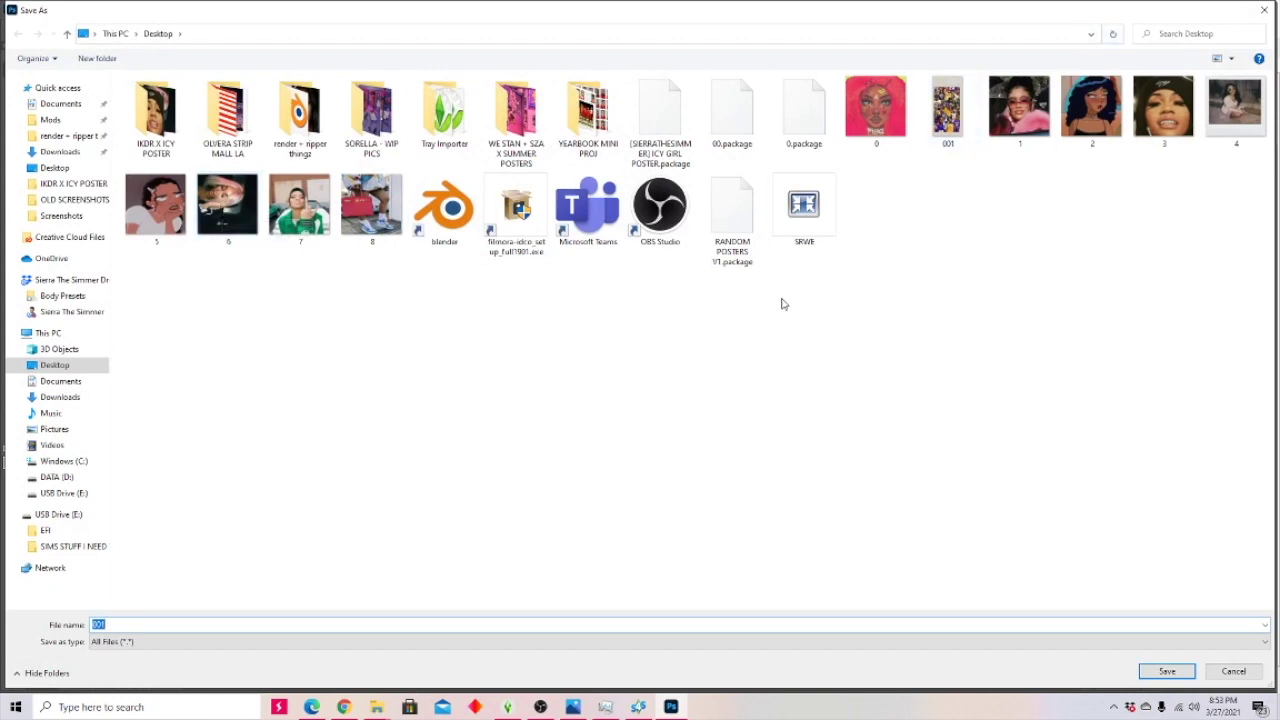
pyautogui.write('002')
pyautogui.press('Return')
# - Switch to Sims 4 Studio, import 002 from the desktop as the poster's texture and check it on the model
pyautogui.hotkey('alt', 'Tab')
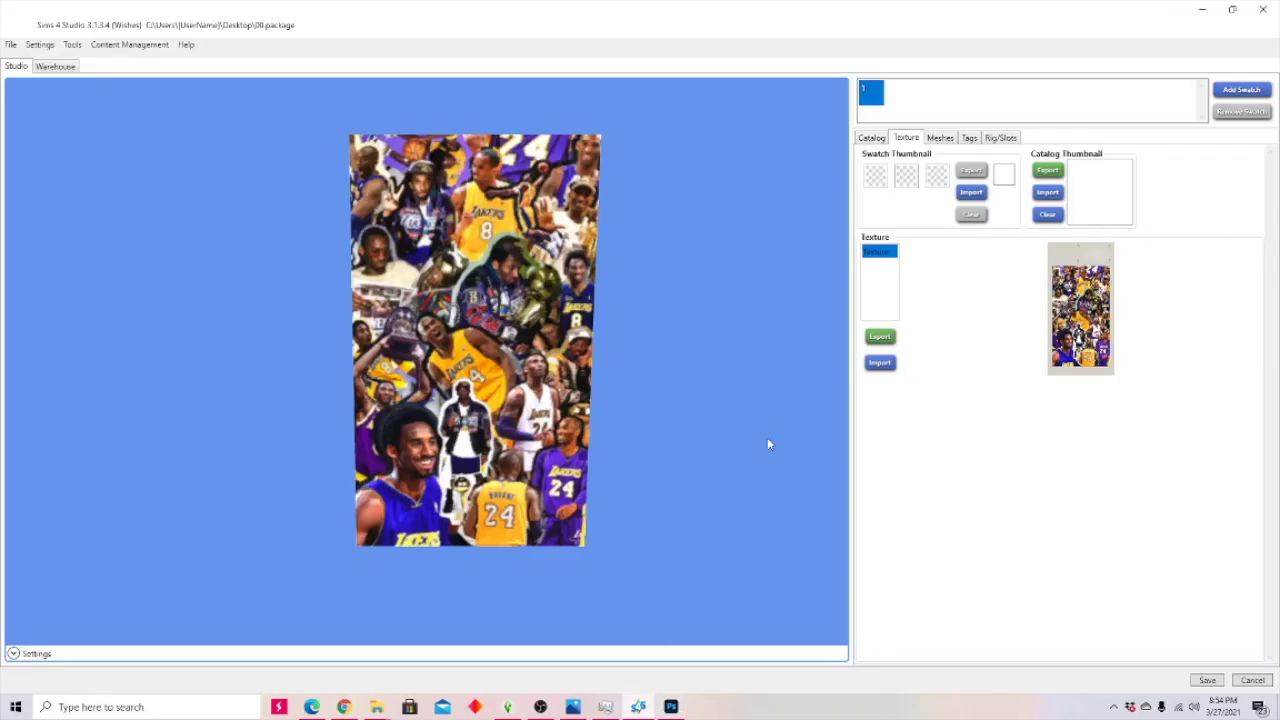
pyautogui.click(888, 364)
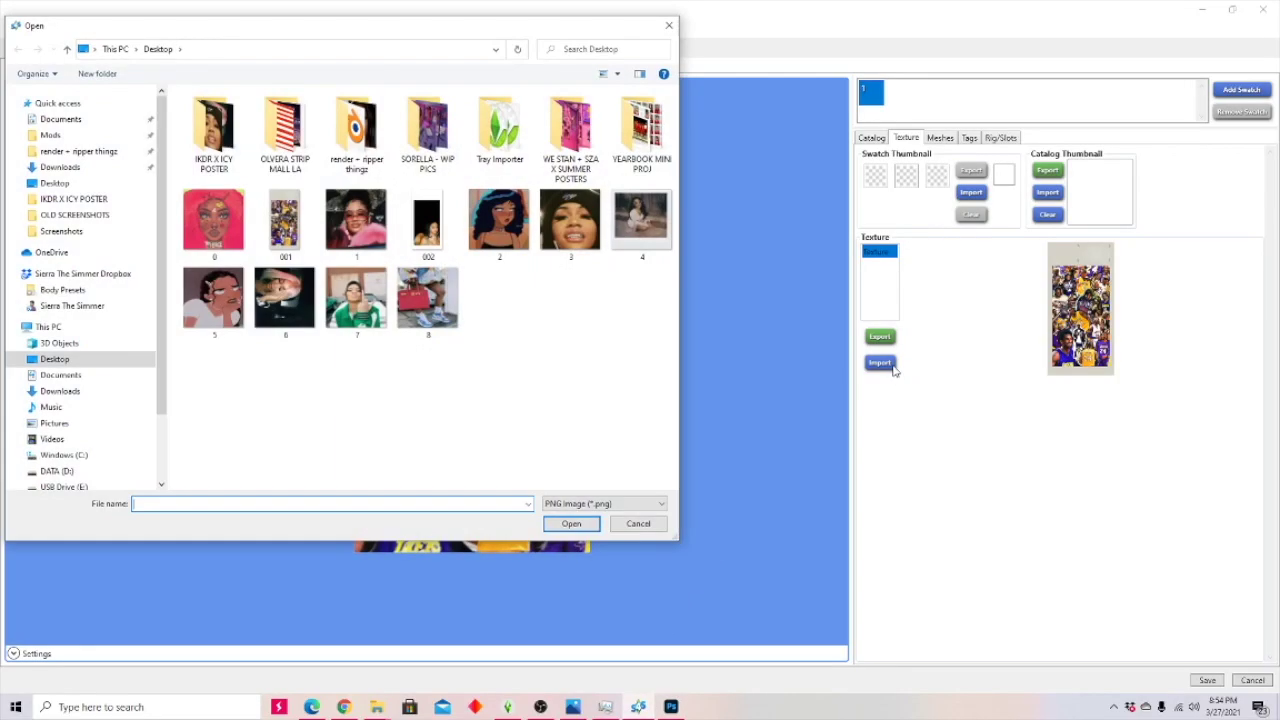
pyautogui.doubleClick(426, 222)
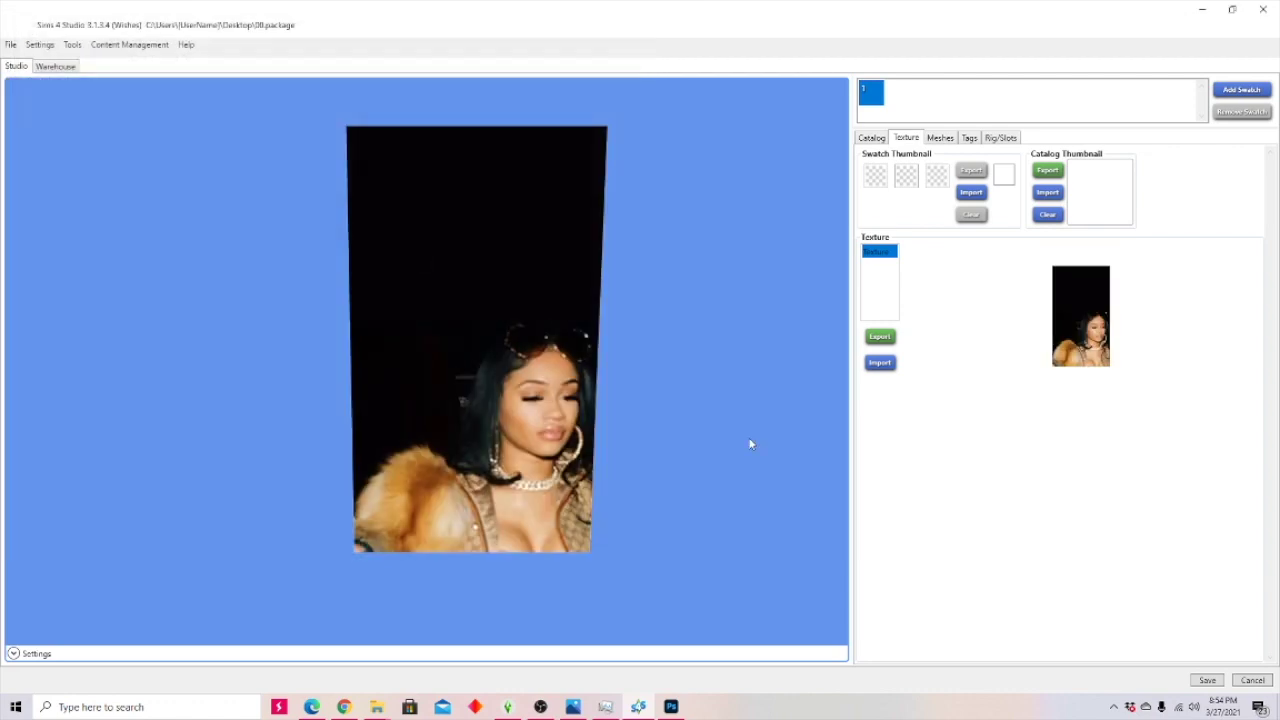
pyautogui.moveTo(705, 454); pyautogui.dragTo(757, 471)
pyautogui.scroll(2, 757, 471)
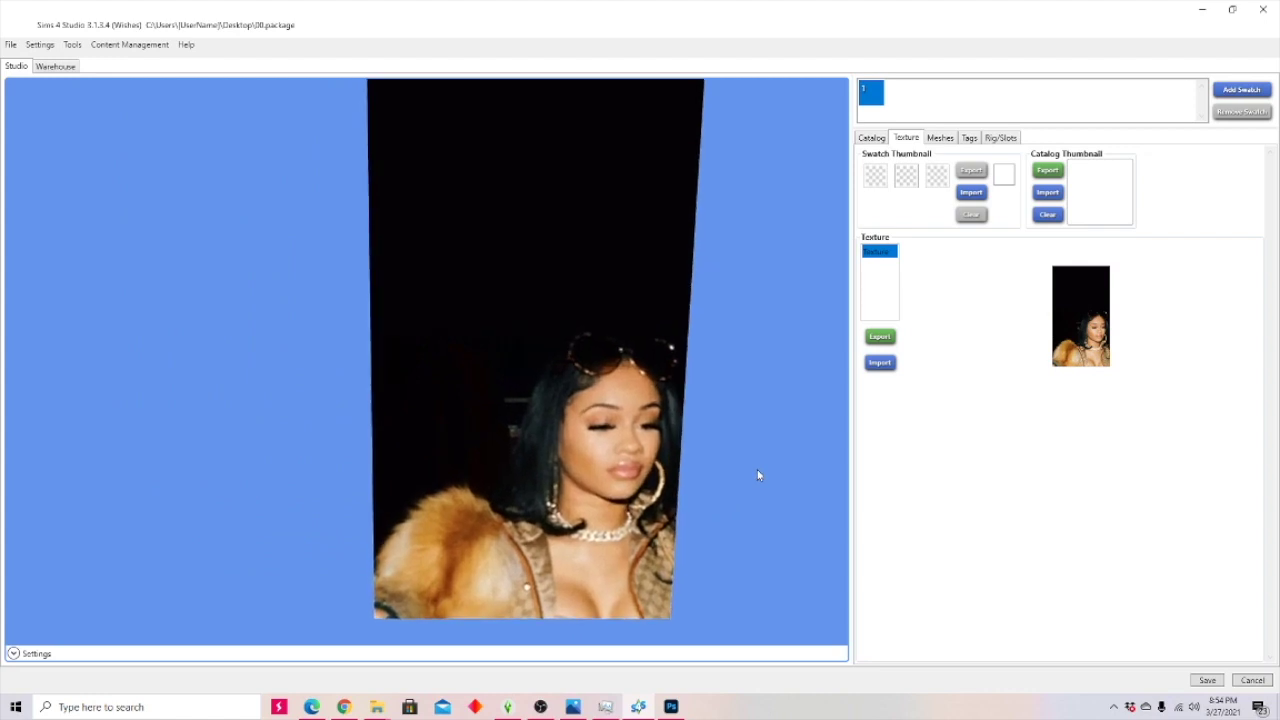
pyautogui.scroll(-3, 757, 475)
pyautogui.scroll(3, 755, 475)
pyautogui.scroll(1, 754, 475)
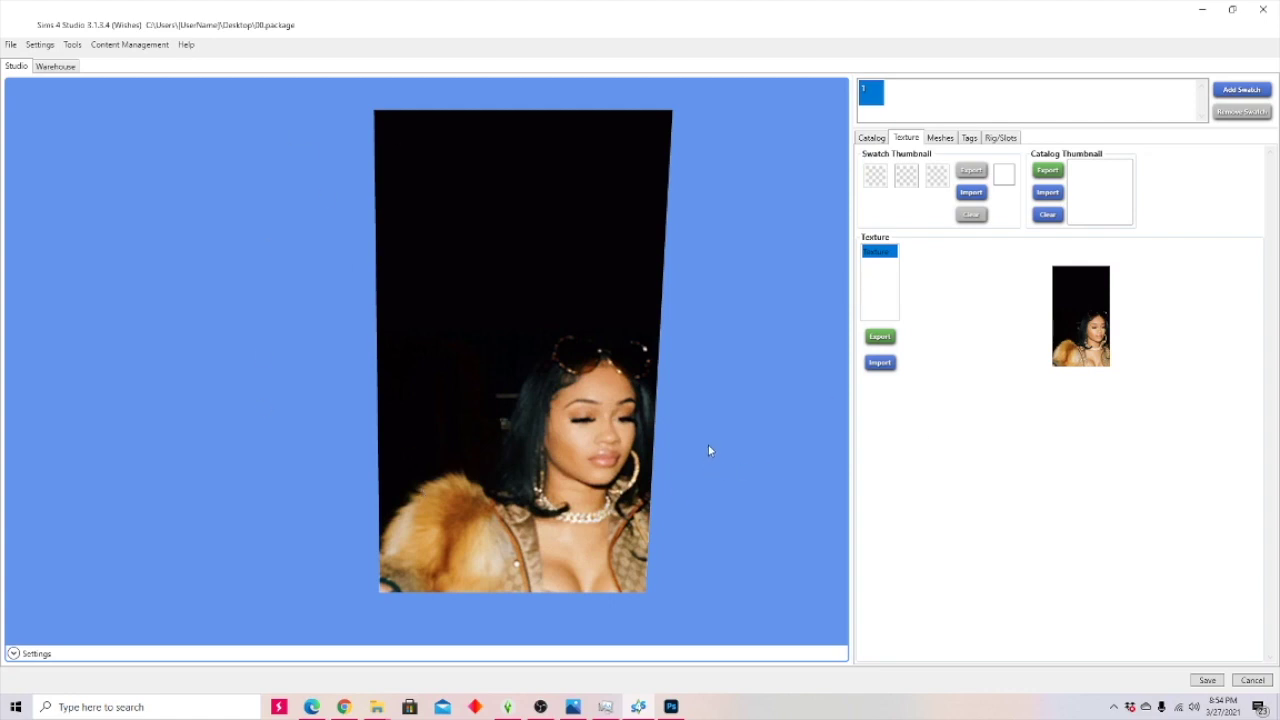
# - Switch to Photoshop, place the collage picture named download as a linked image and fit it exactly to the poster area
pyautogui.click(671, 707)
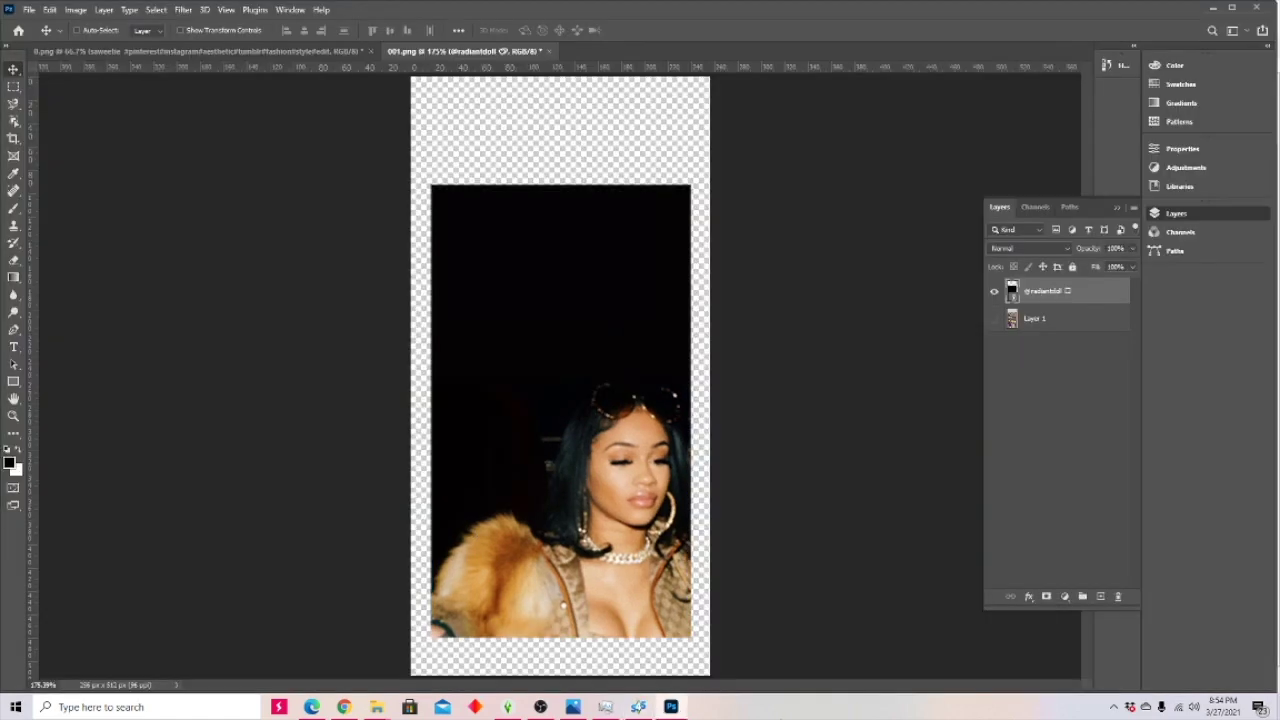
pyautogui.click(29, 9)
pyautogui.click(89, 288)
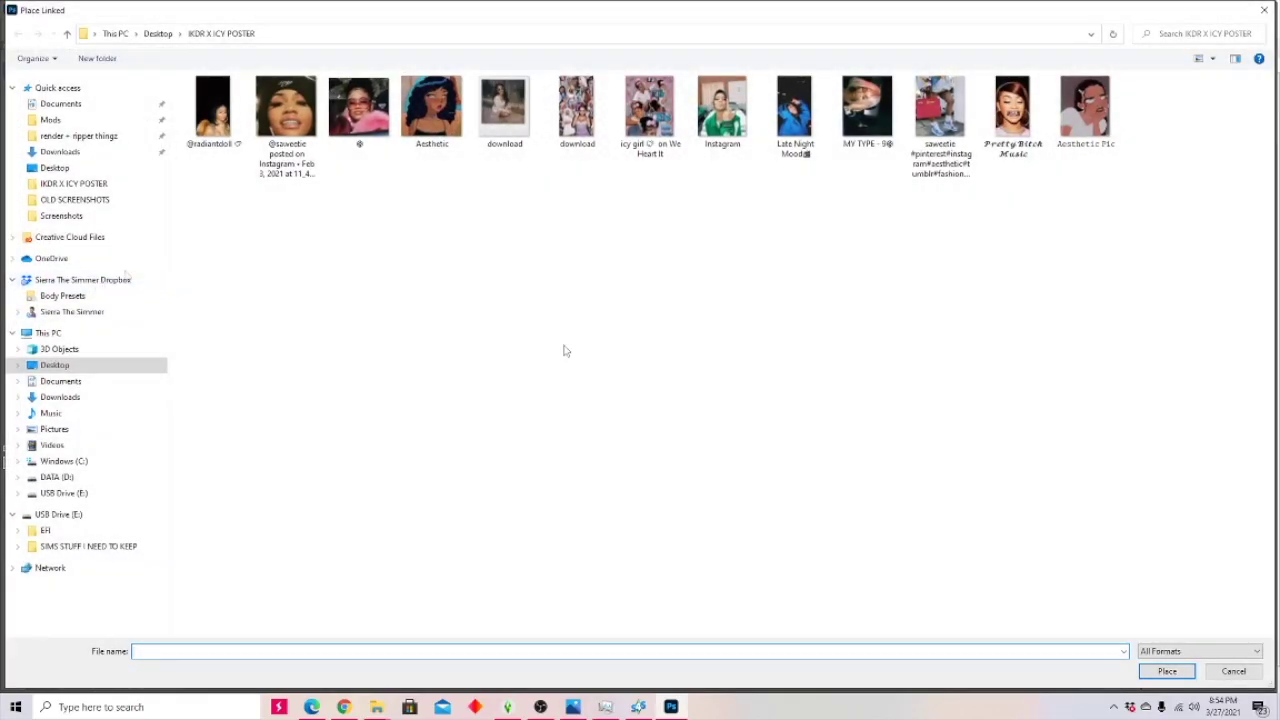
pyautogui.doubleClick(503, 109)
pyautogui.moveTo(490, 450); pyautogui.dragTo(509, 273)
pyautogui.moveTo(588, 464); pyautogui.dragTo(690, 637)
pyautogui.press('Return')
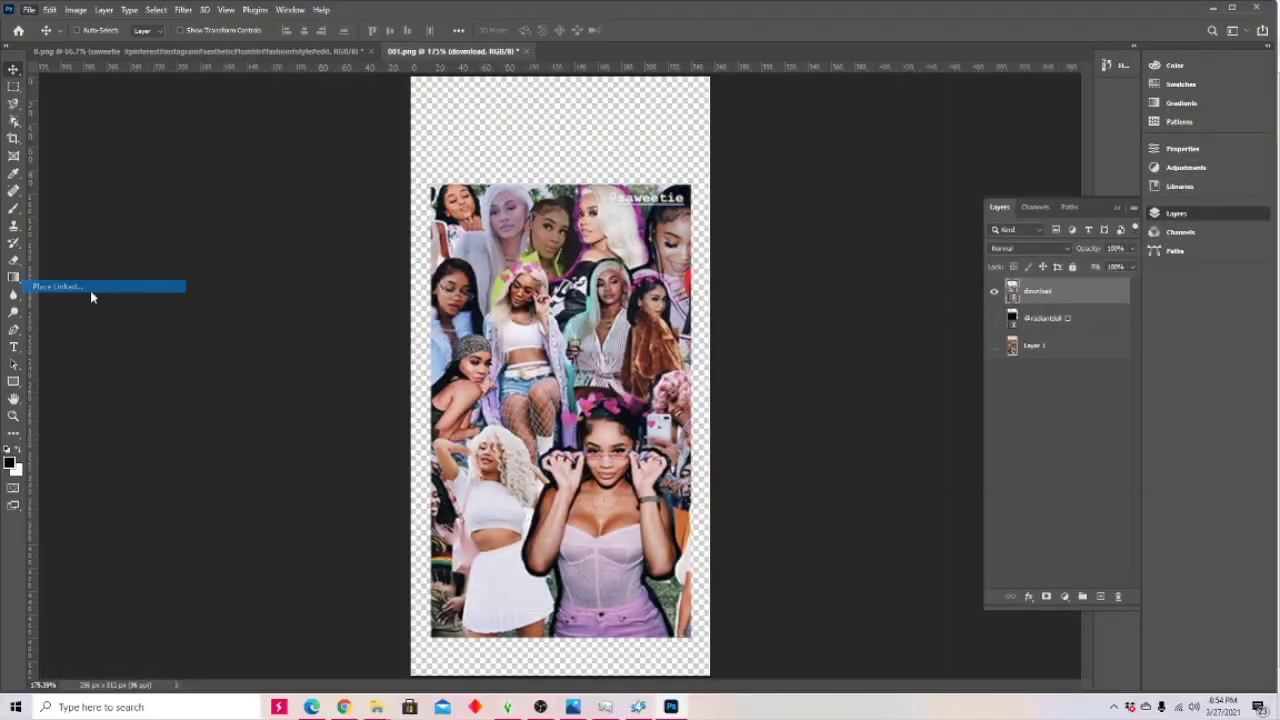
# - Place the icy girl on We Heart It picture as a linked image, stretch it over the poster area and commit the transform
pyautogui.click(90, 286)
pyautogui.doubleClick(577, 106)
pyautogui.moveTo(600, 420); pyautogui.dragTo(645, 275)
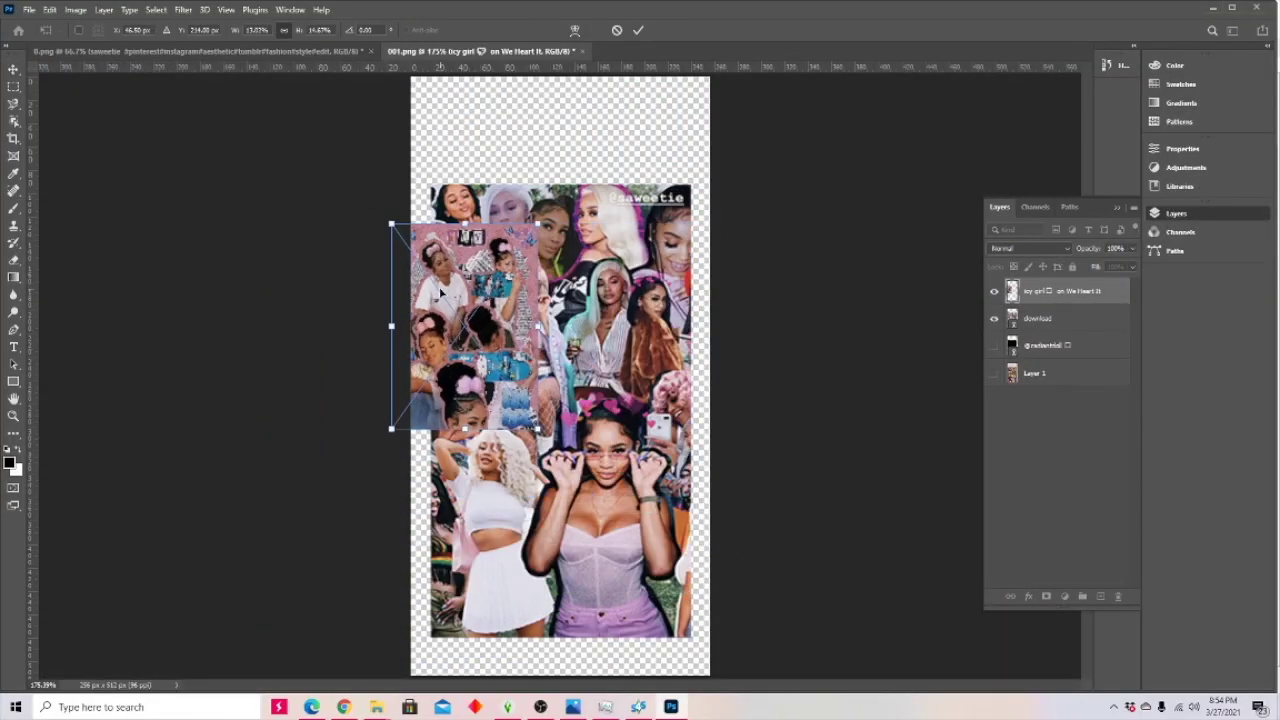
pyautogui.moveTo(391, 224); pyautogui.dragTo(430, 184)
pyautogui.moveTo(540, 597); pyautogui.dragTo(585, 638)
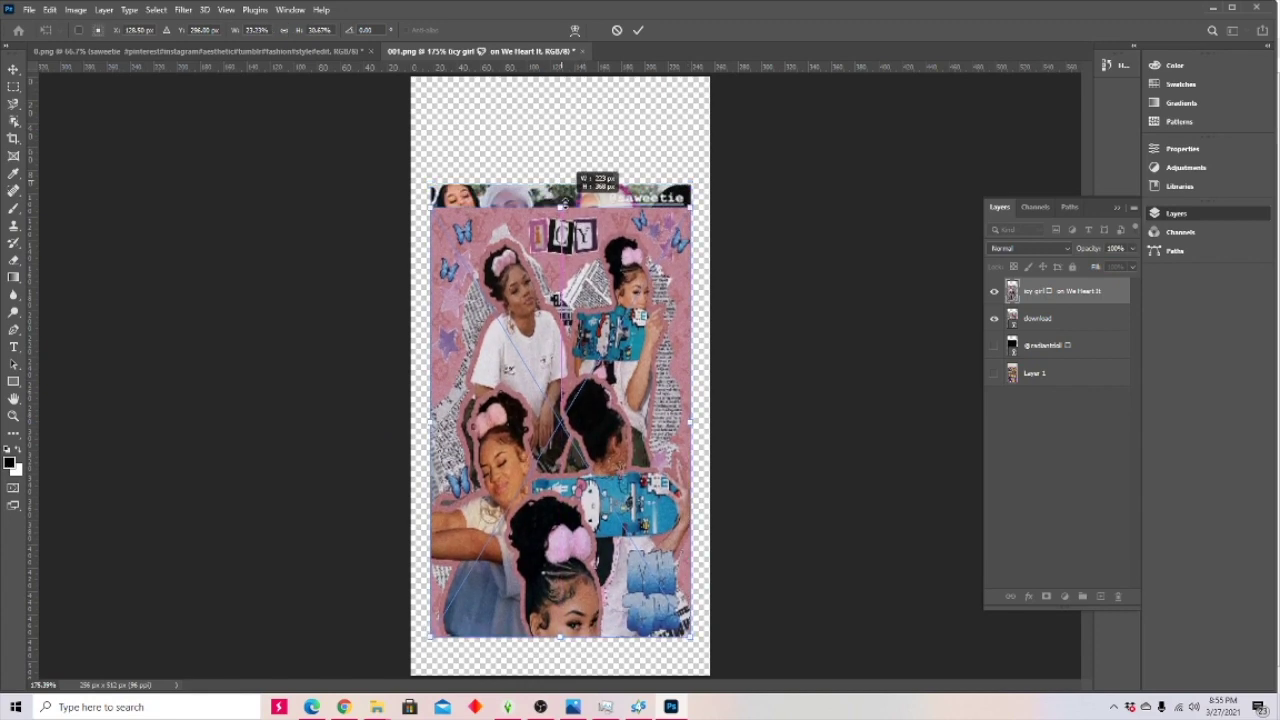
pyautogui.press('Return')
# - Export the icy girl poster image as a PNG named 004
pyautogui.click(30, 9)
pyautogui.click(31, 10)
pyautogui.click(30, 9)
pyautogui.click(240, 202)
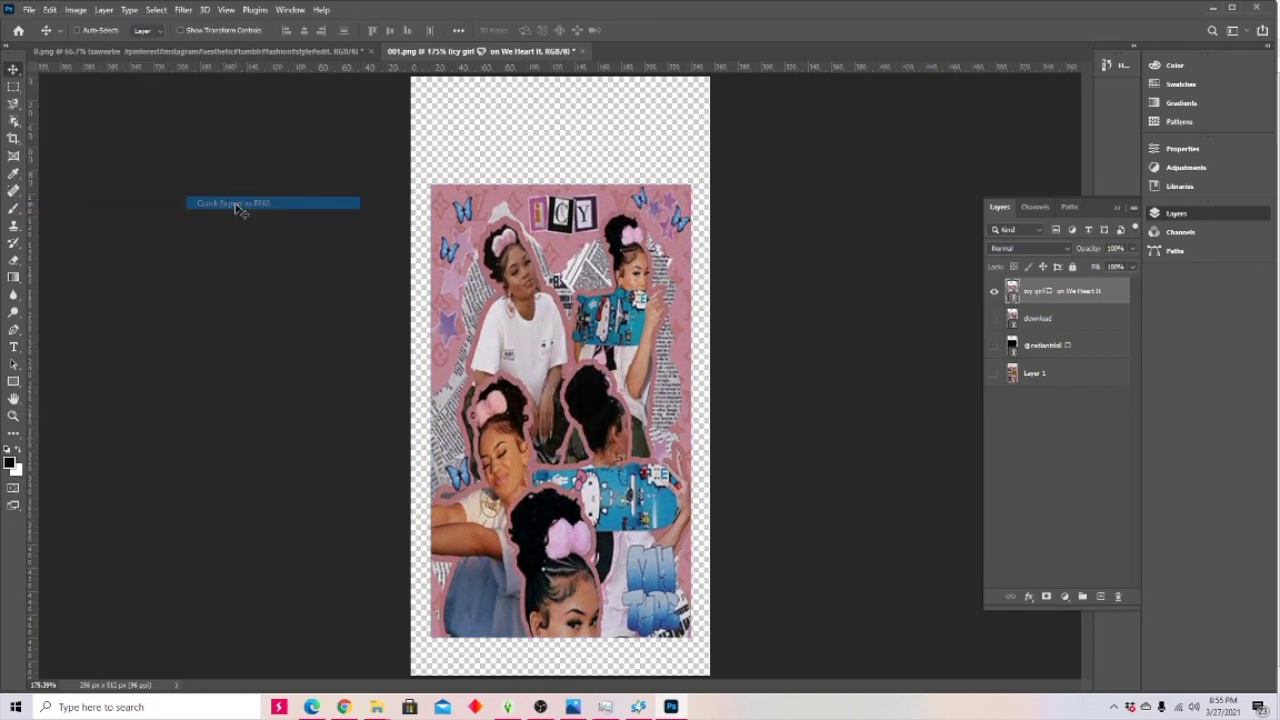
pyautogui.write('004')
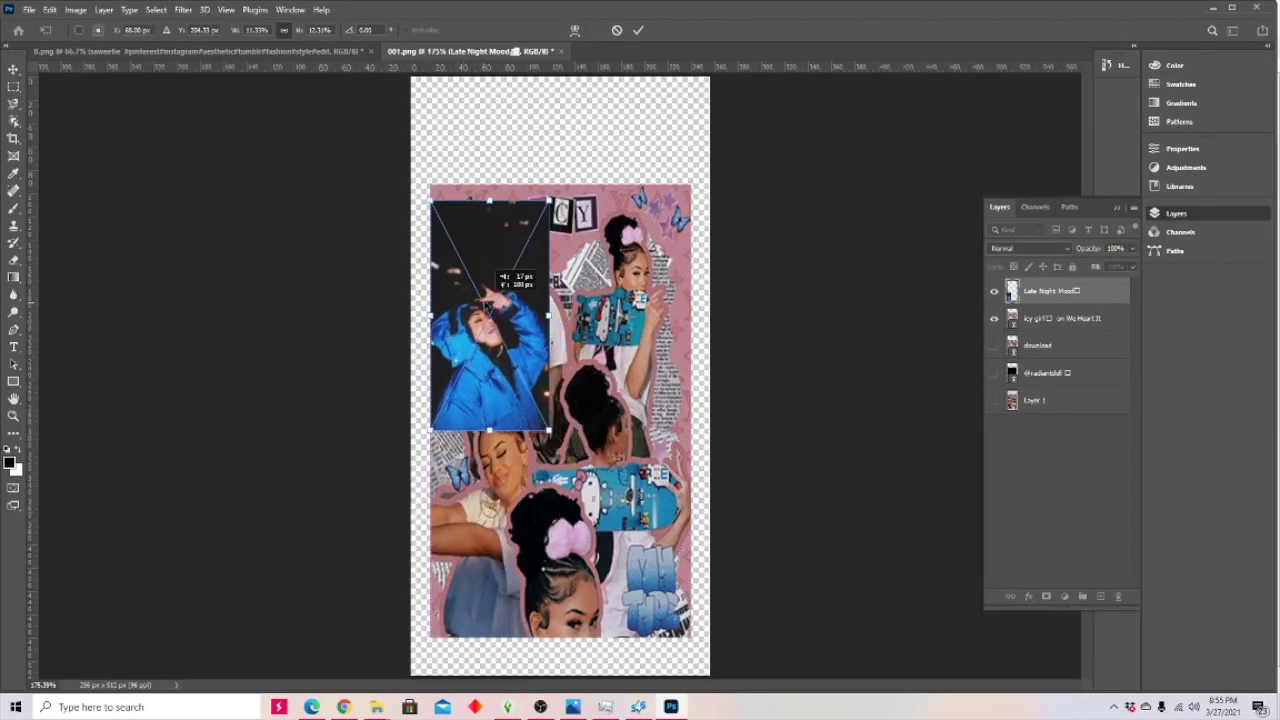
# - Fit the placed Late Night Mood and Pretty Bitch Music pictures to the poster area, committing each transform
pyautogui.moveTo(710, 640)
pyautogui.mouseDown()
pyautogui.moveTo(691, 614)
pyautogui.moveTo(690, 634)
pyautogui.mouseUp()
pyautogui.press('Return')
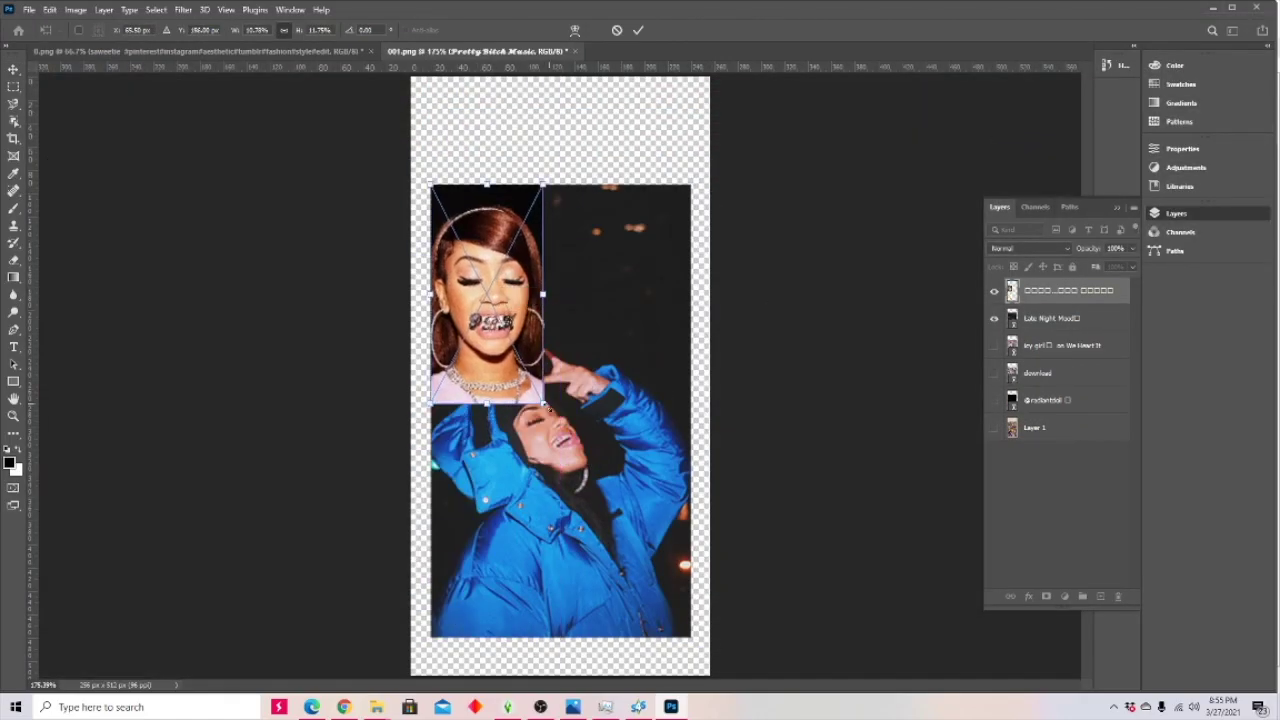
pyautogui.moveTo(548, 410); pyautogui.dragTo(585, 603)
pyautogui.press('Return')
pyautogui.click(24, 12)
pyautogui.click(70, 281)
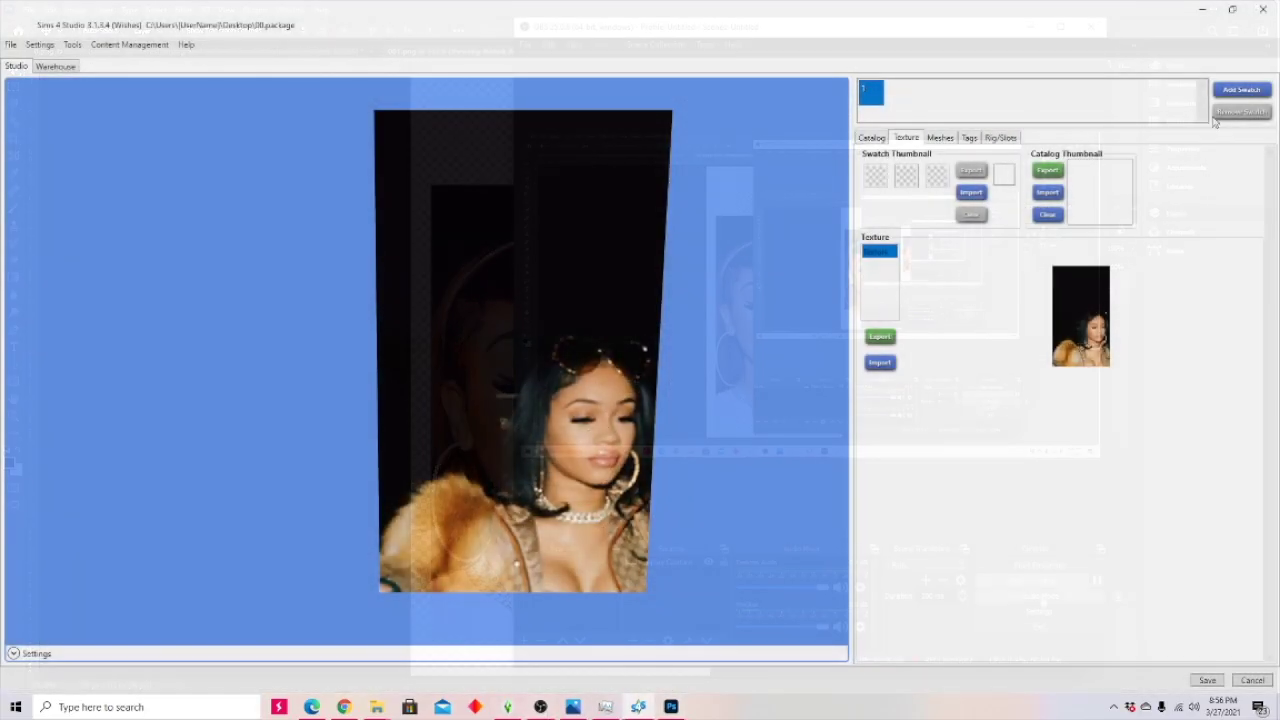
# - In Sims 4 Studio, add swatches 2 and 3 to the poster, importing 003 and 004 as their textures
pyautogui.click(1243, 92)
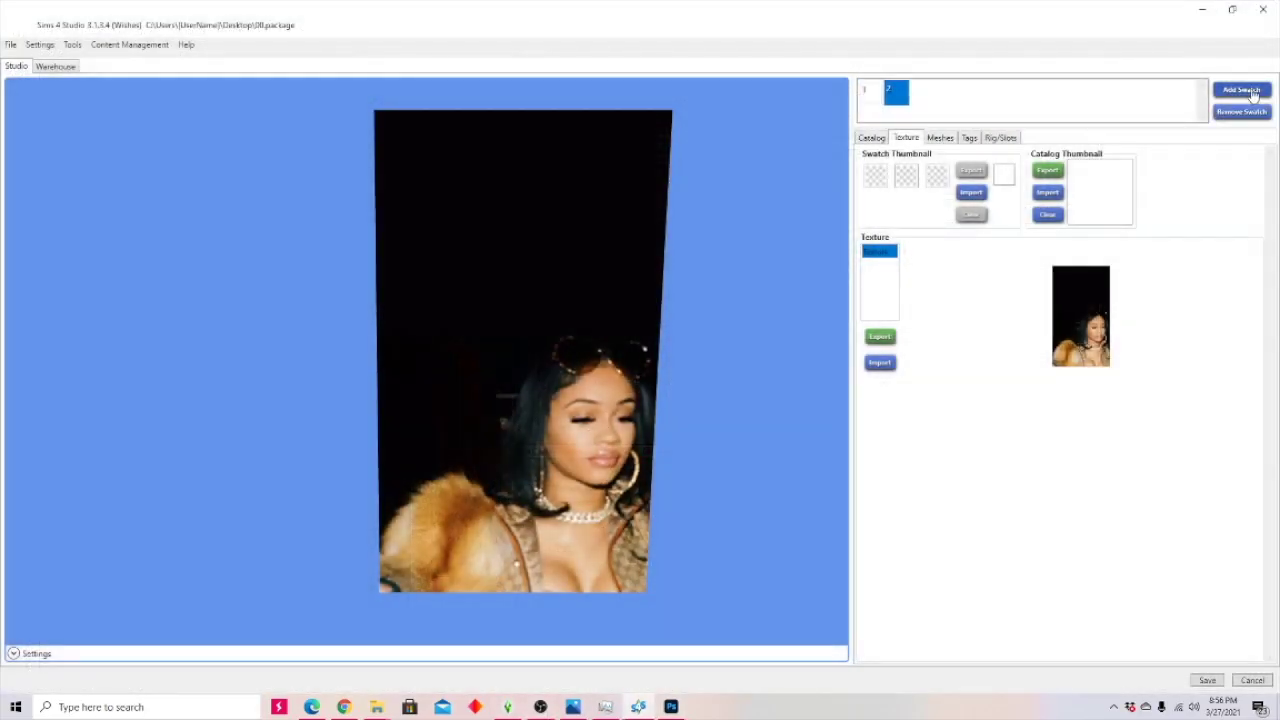
pyautogui.click(880, 364)
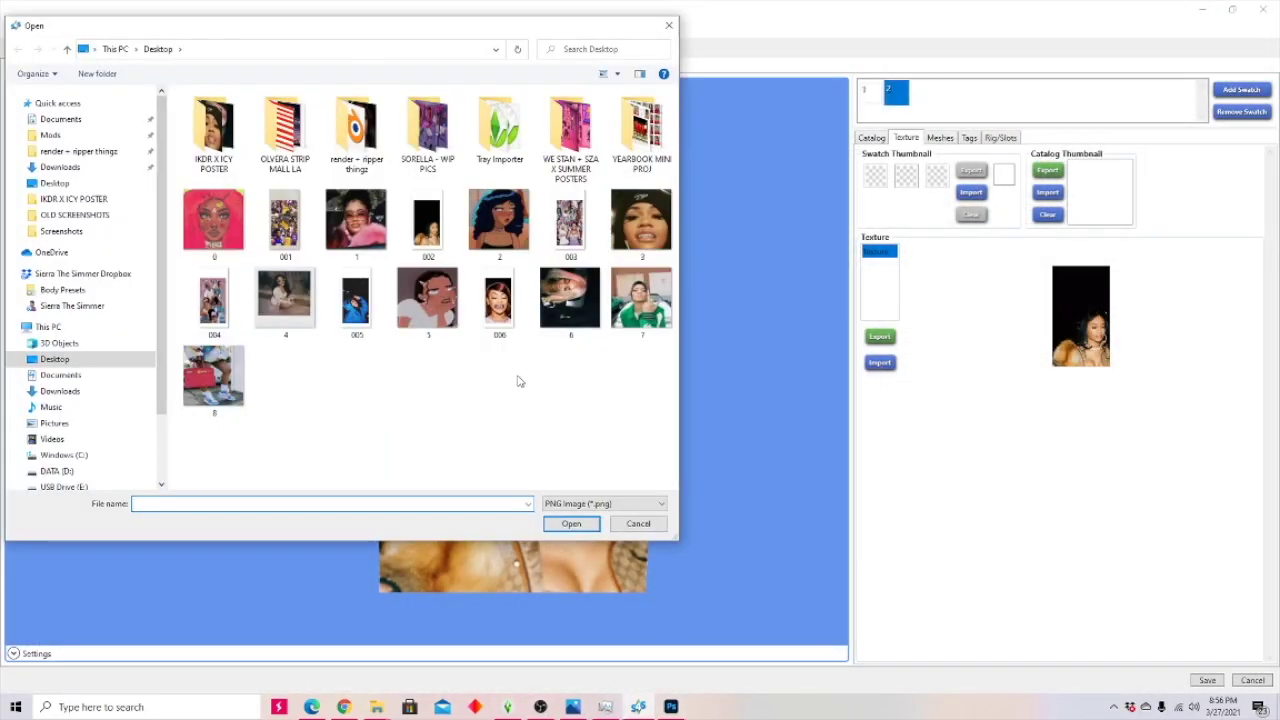
pyautogui.doubleClick(570, 224)
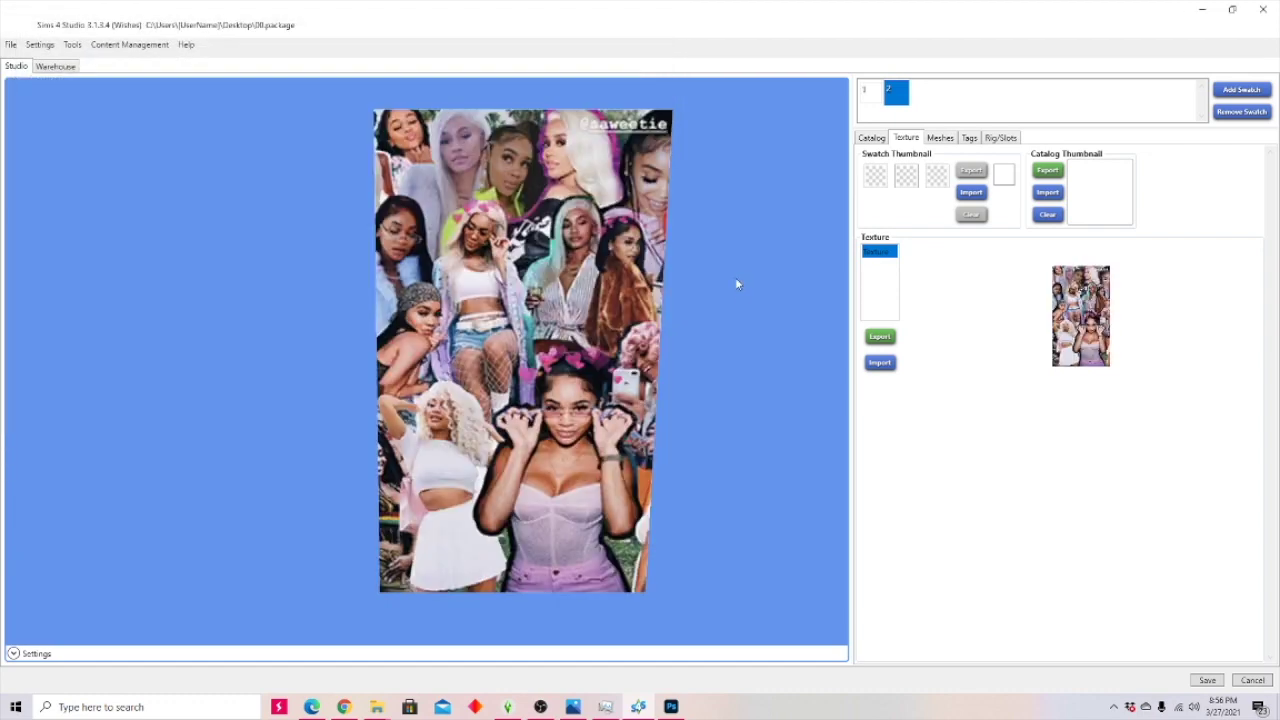
pyautogui.click(1241, 90)
pyautogui.click(880, 363)
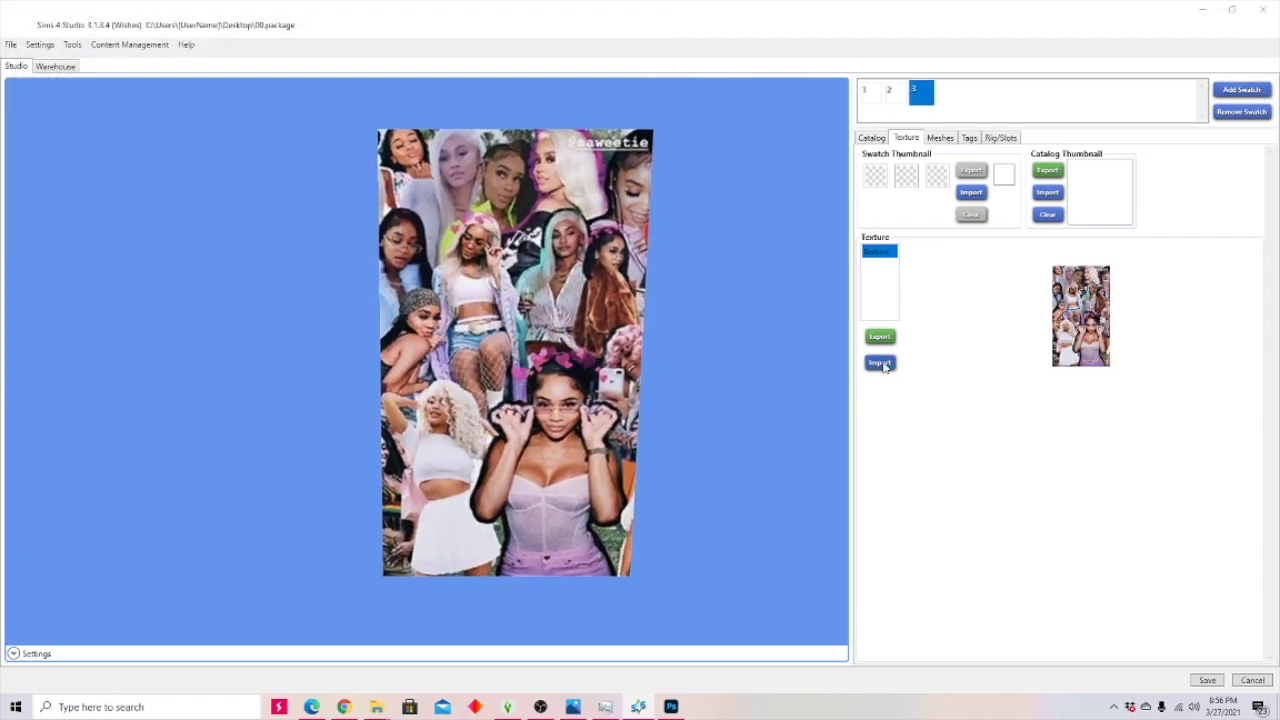
pyautogui.doubleClick(213, 300)
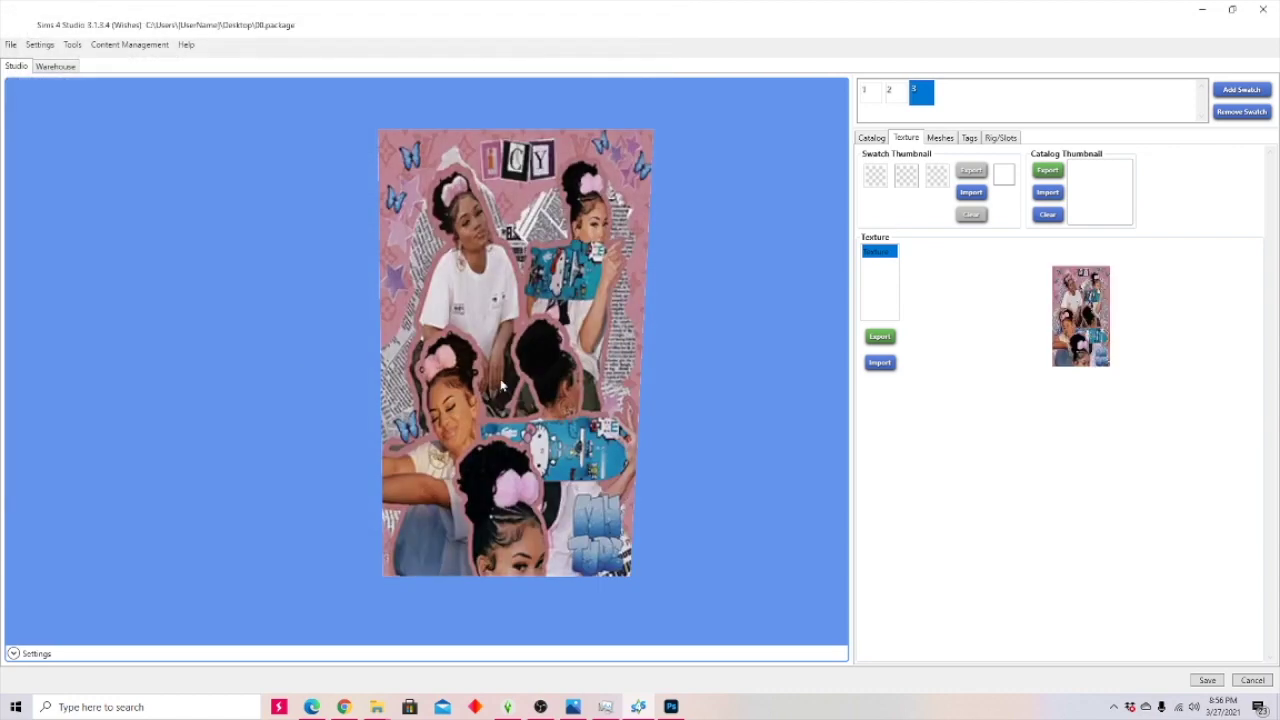
# - Add swatches 4 and 5 to the poster, importing 005 and 006 as their textures
pyautogui.click(1237, 90)
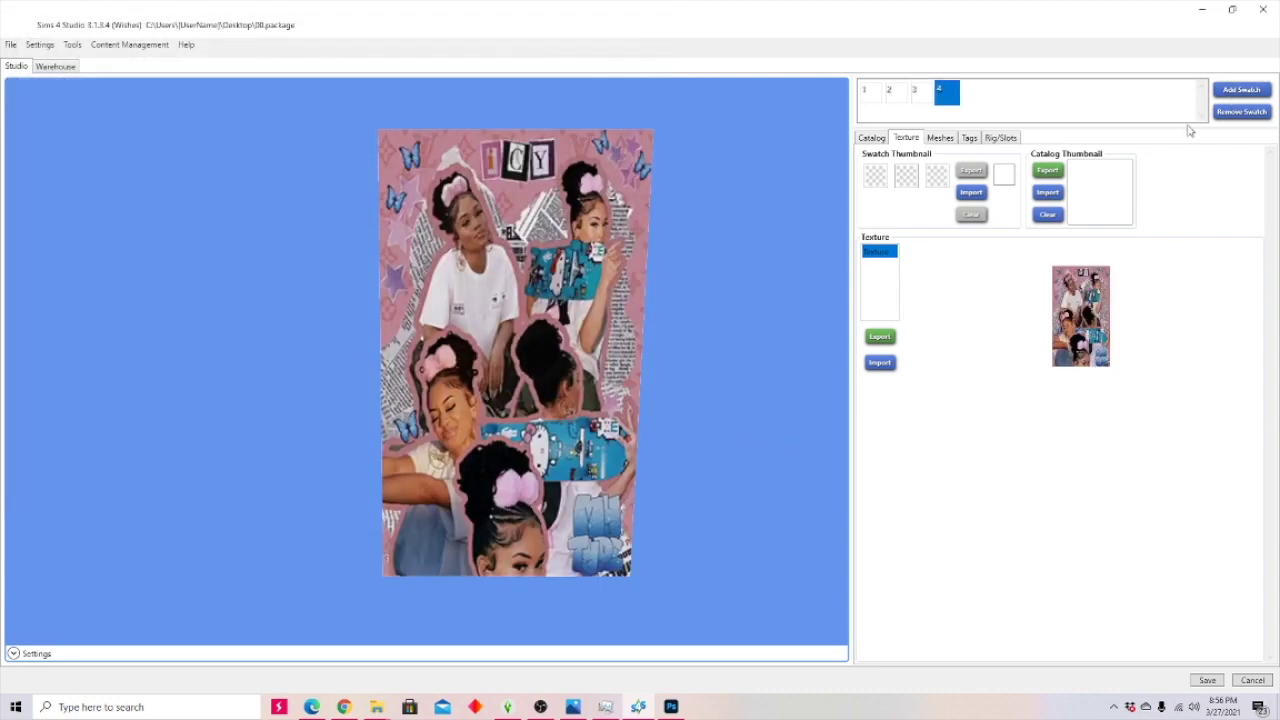
pyautogui.click(880, 363)
pyautogui.doubleClick(355, 300)
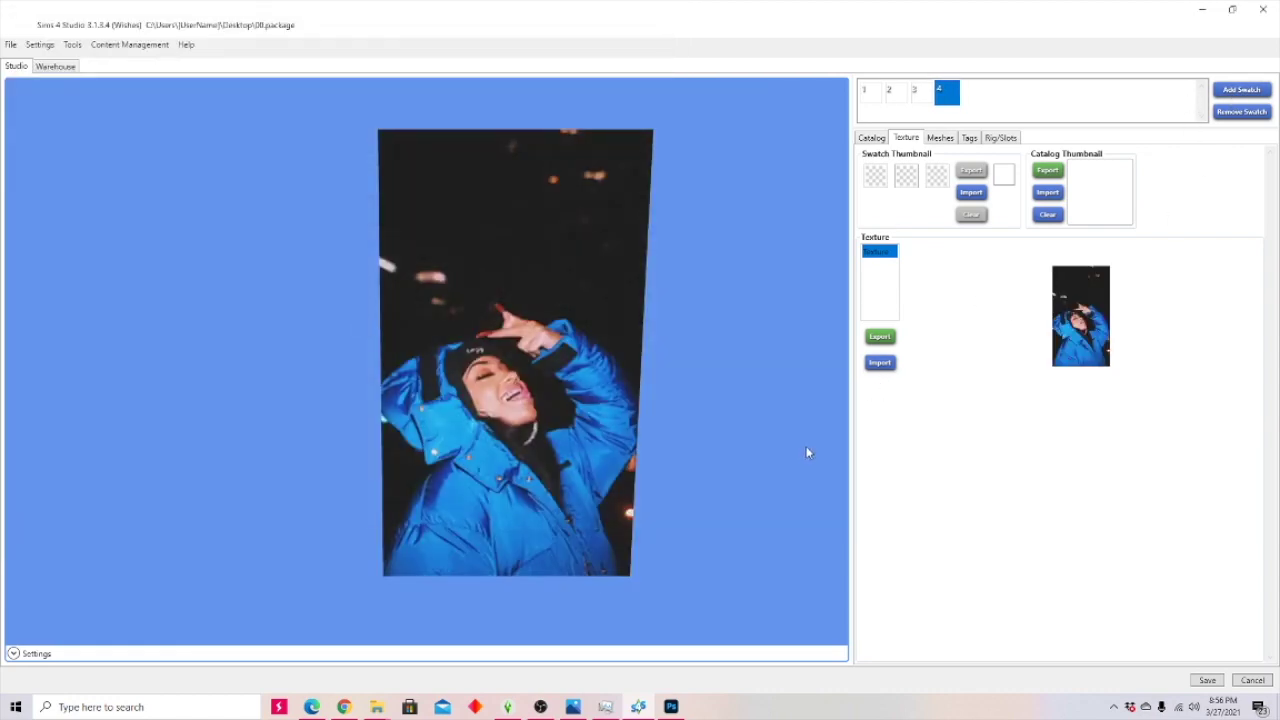
pyautogui.click(1240, 90)
pyautogui.click(880, 363)
pyautogui.doubleClick(500, 300)
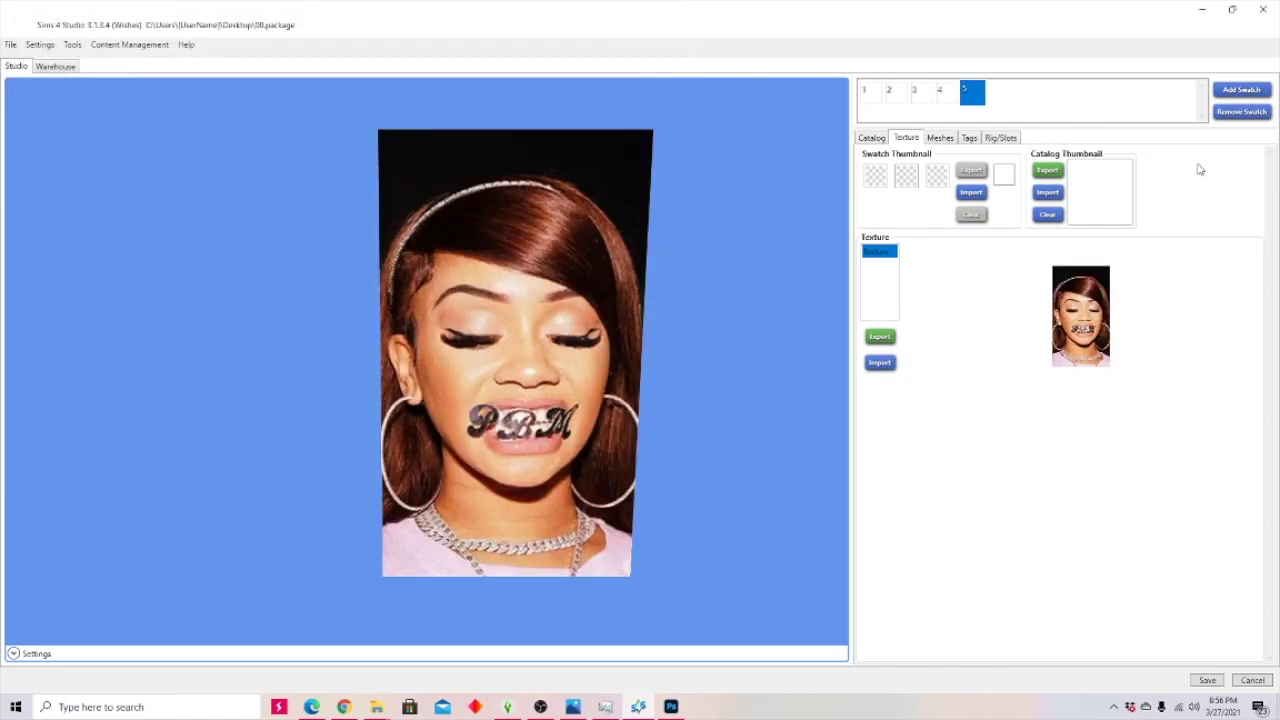
# - Go through swatches 1 to 5 in order to check each poster texture on the model
pyautogui.click(863, 96)
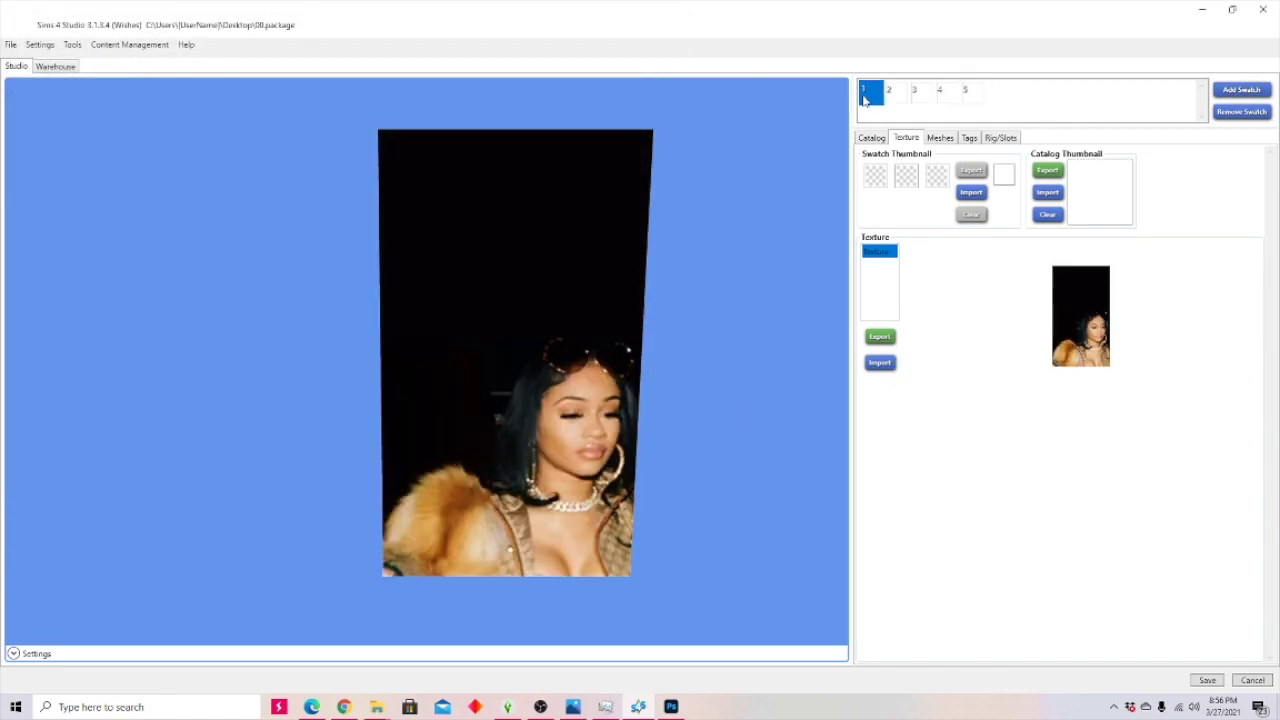
pyautogui.click(897, 98)
pyautogui.click(922, 98)
pyautogui.click(942, 98)
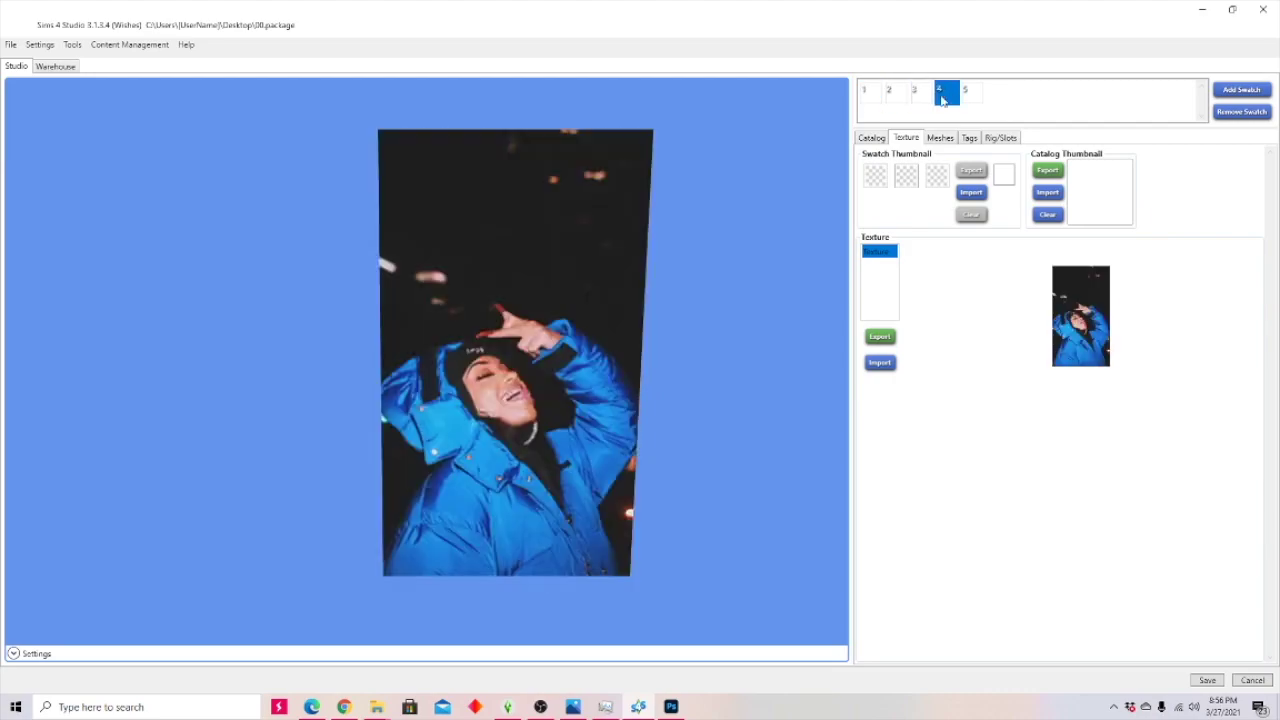
pyautogui.click(970, 97)
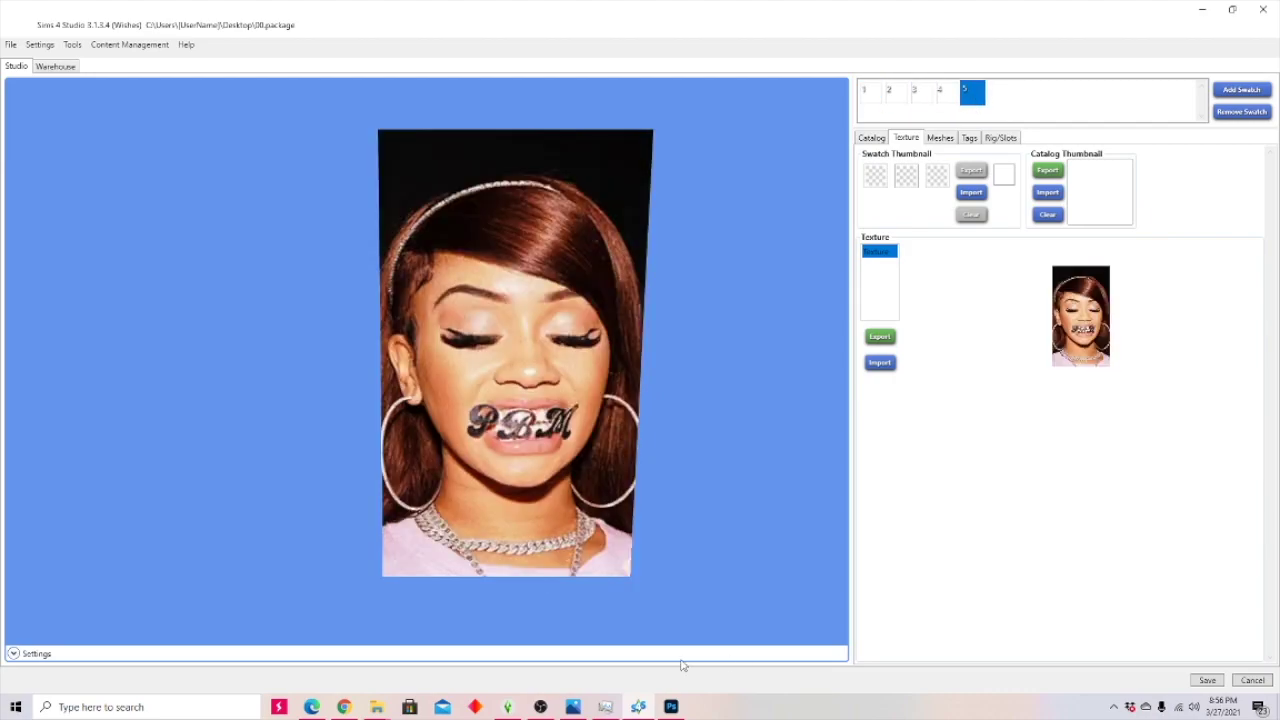